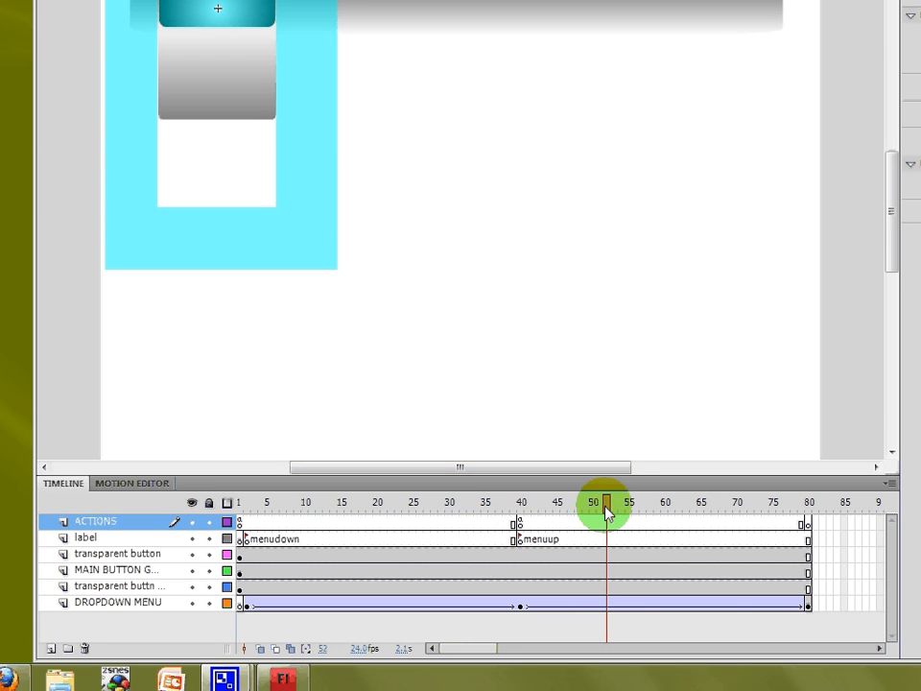
- Insert a keyframe at frame 40 on the transparent button layer
left_click_drag(604, 614, 507, 626)
left_click_drag(506, 519, 218, 533)
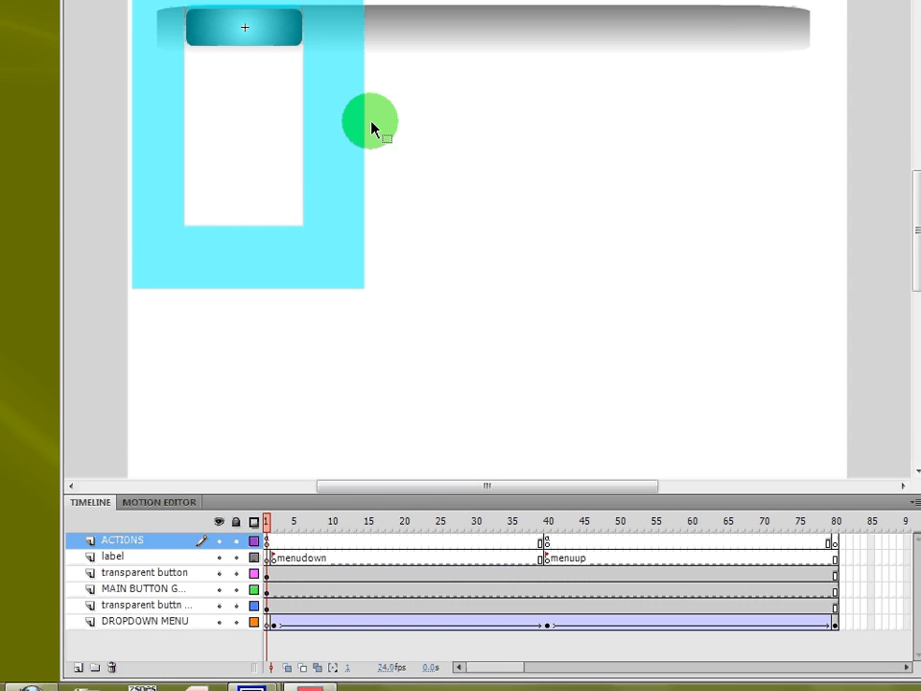
left_click(360, 110)
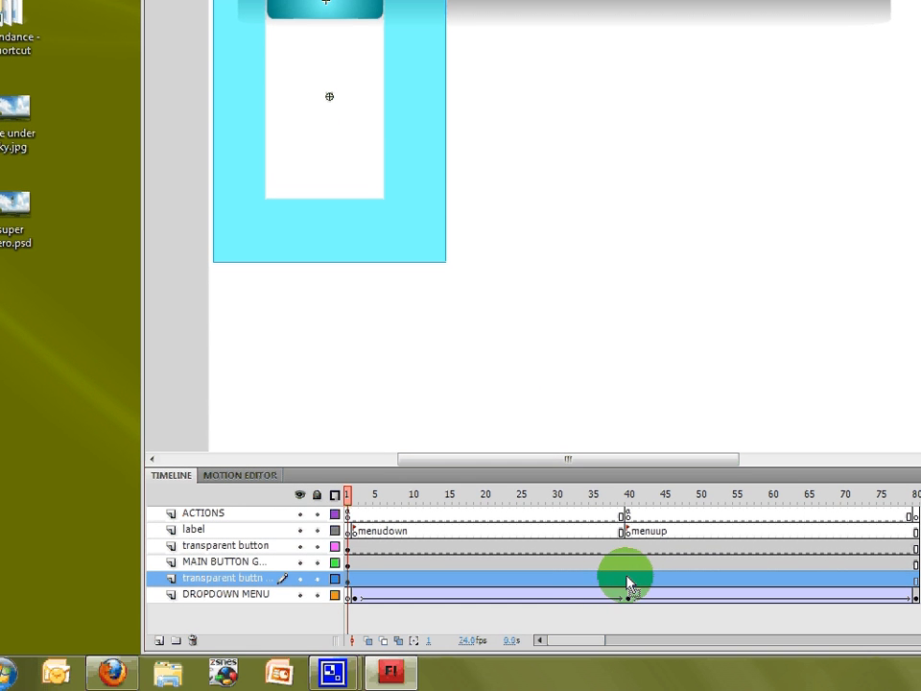
left_click(628, 581)
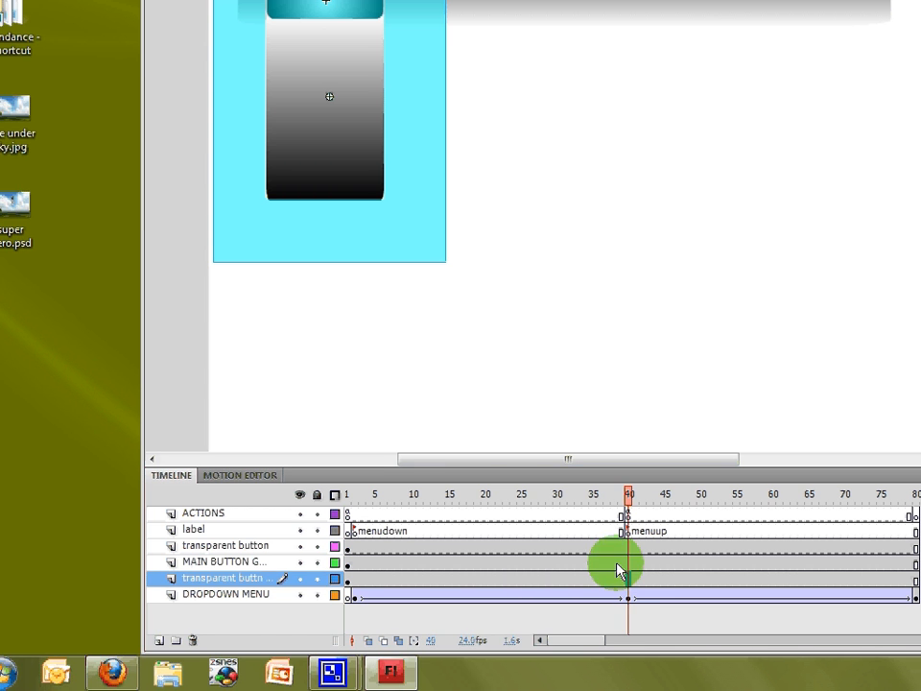
right_click(630, 581)
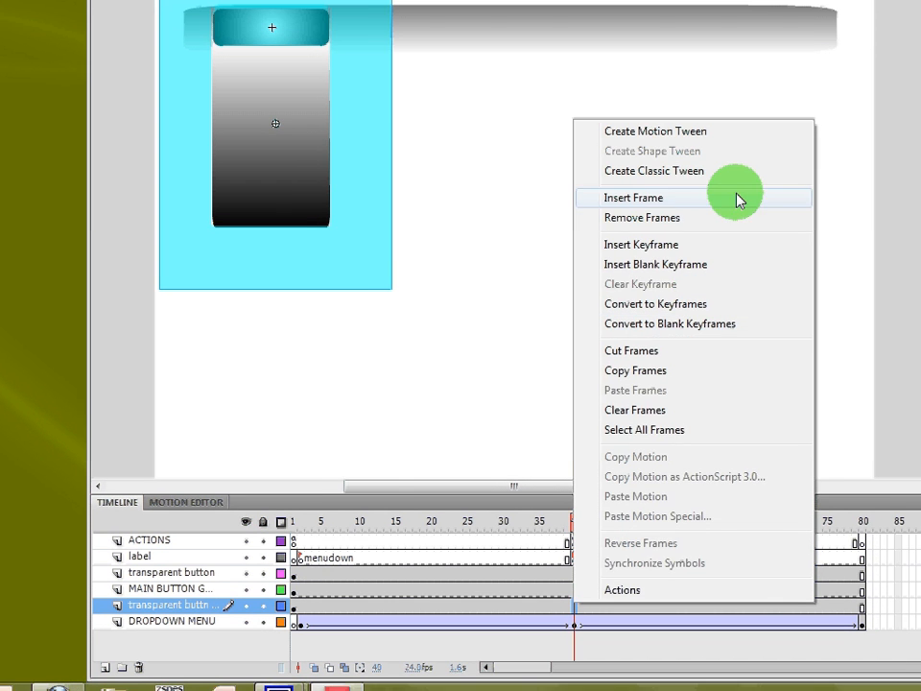
left_click(679, 245)
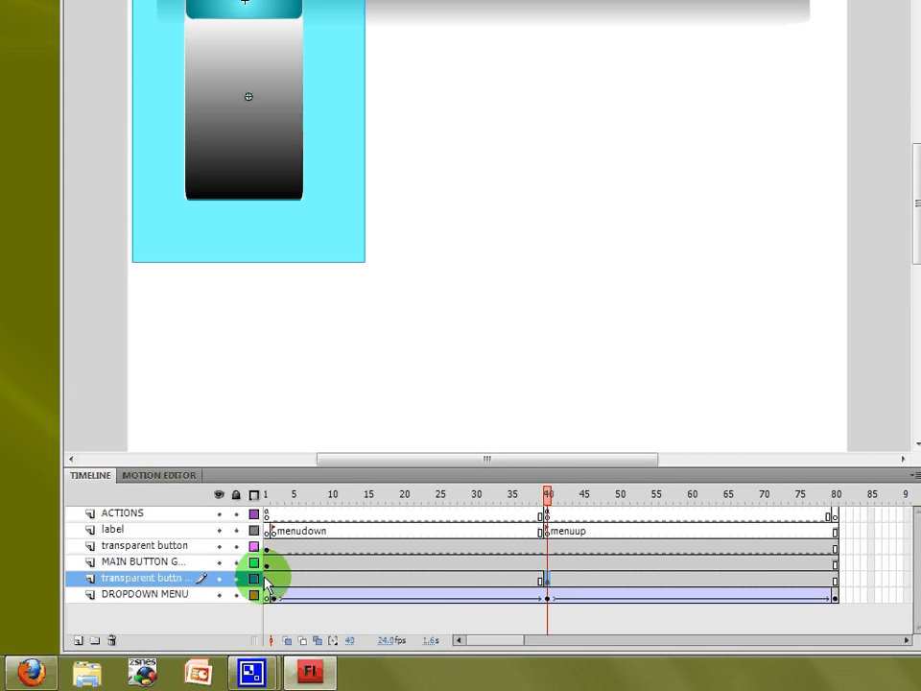
- Delete the cyan transparent button shape from frame 1 of the transparent button layer
left_click(269, 585)
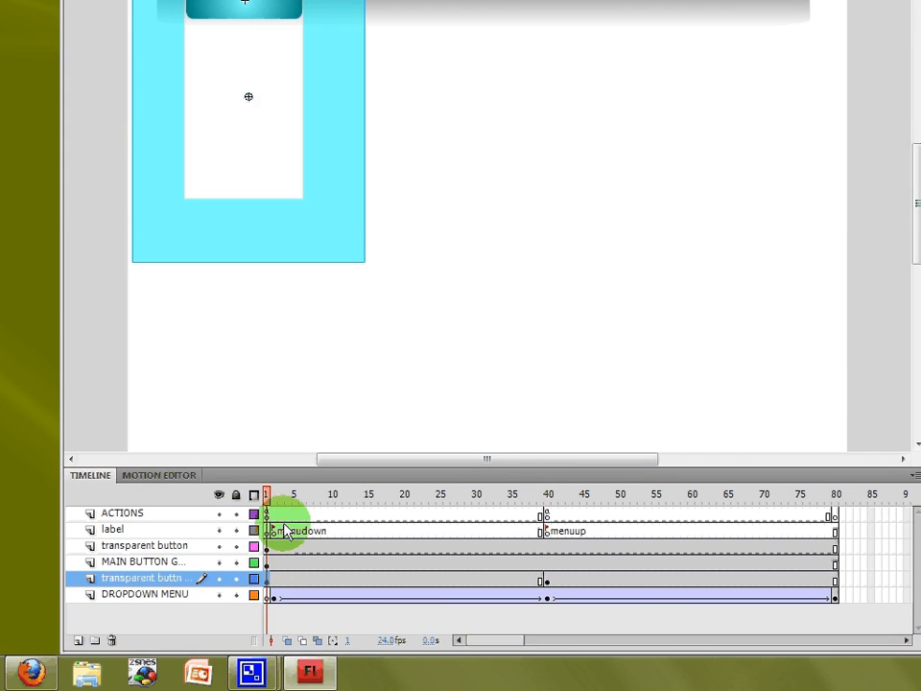
left_click(390, 254)
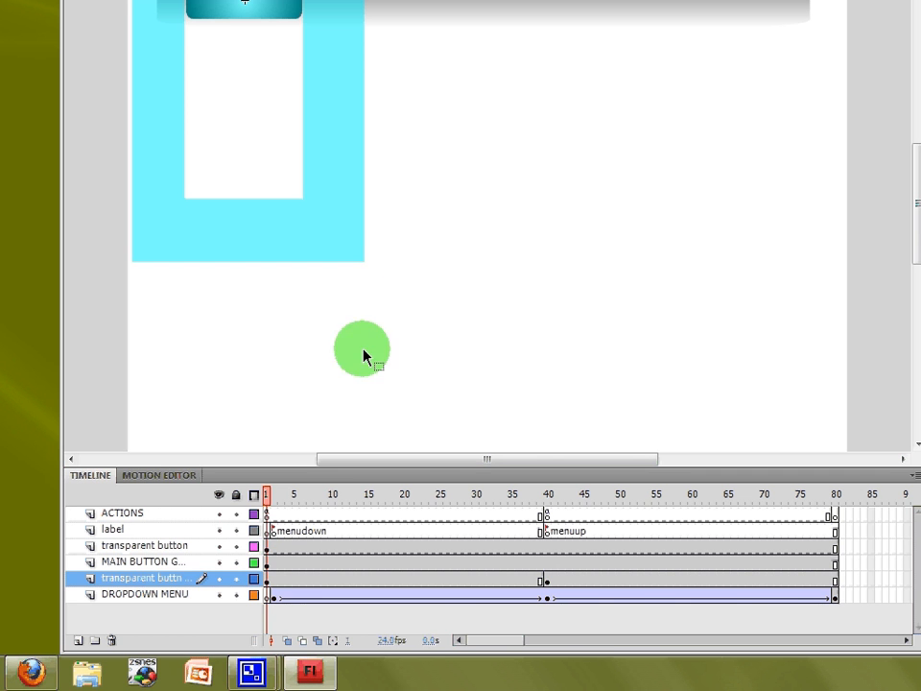
left_click(346, 207)
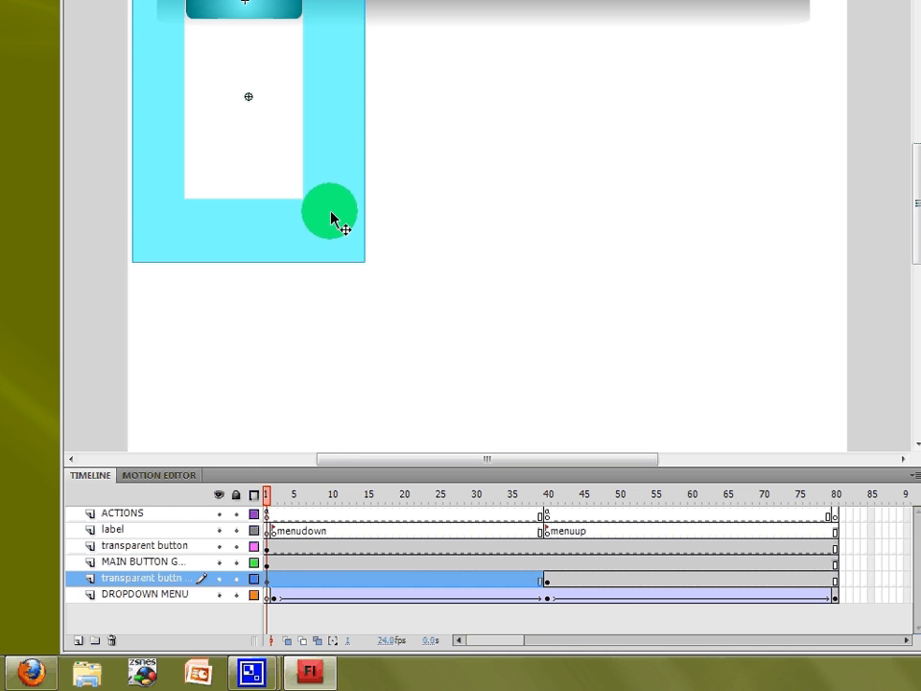
key("Delete")
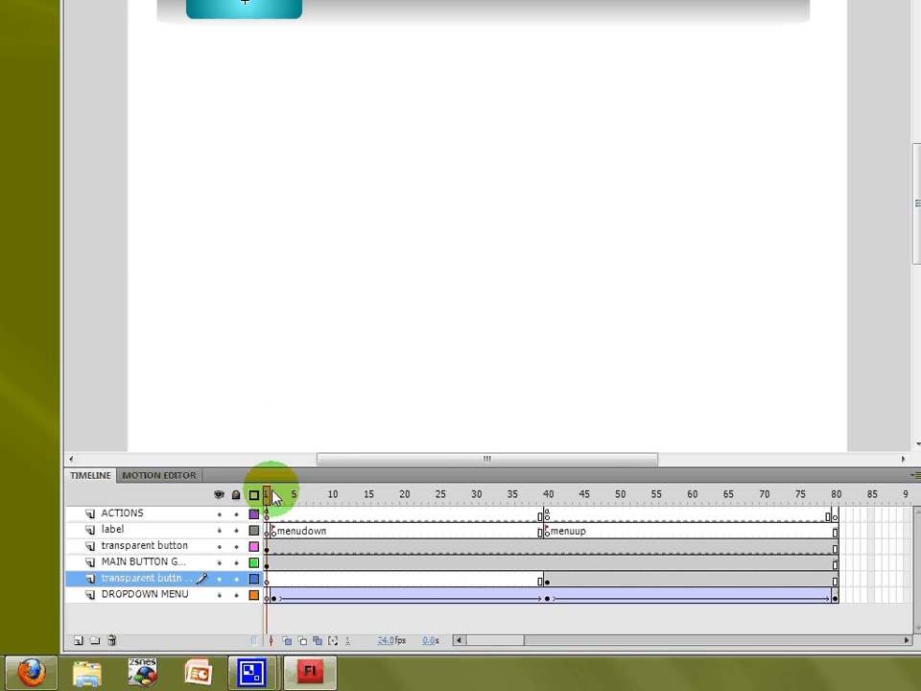
- Scrub the timeline through to frame 80 and test the movie in the preview window, then close it
left_click_drag(272, 496, 800, 549)
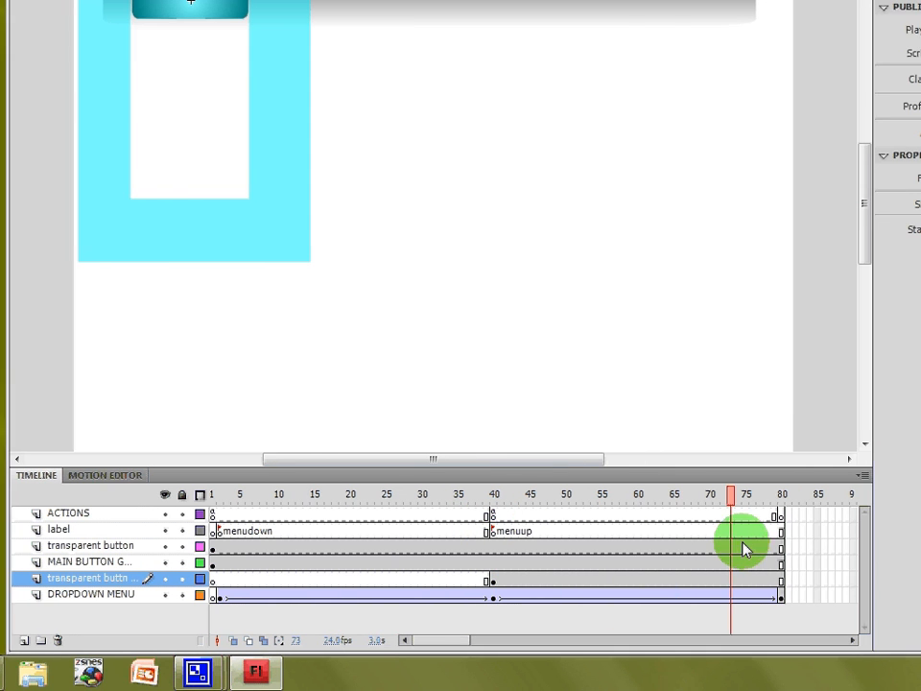
left_click_drag(744, 549, 767, 554)
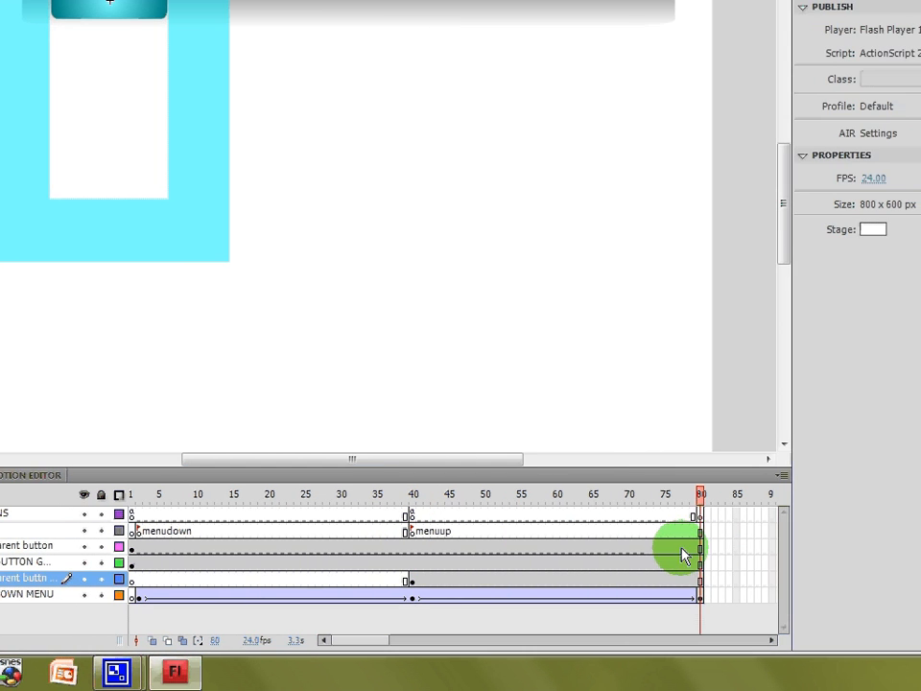
key("ctrl+Return")
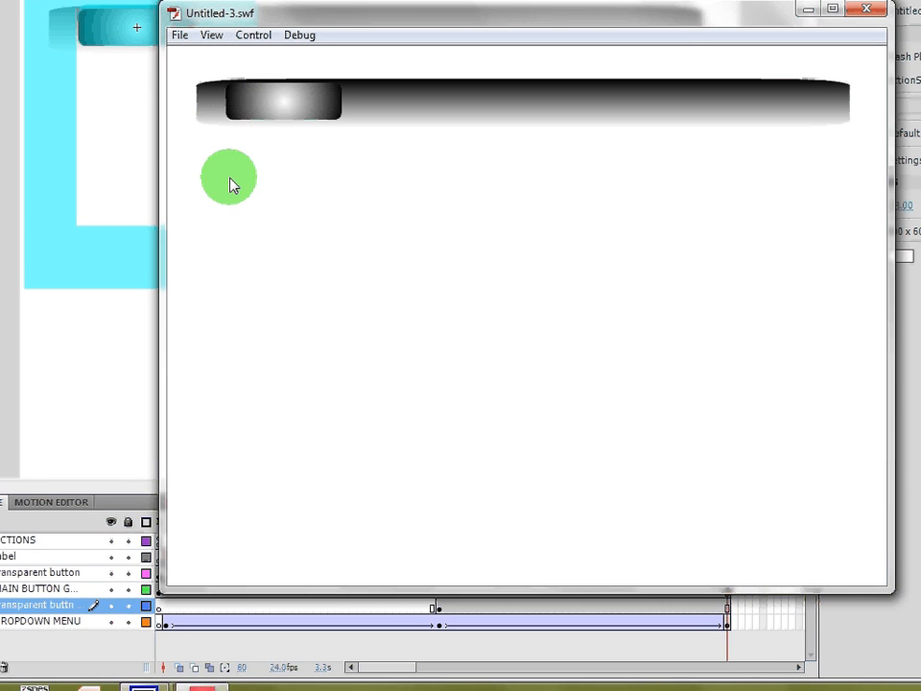
mouse_move(288, 104)
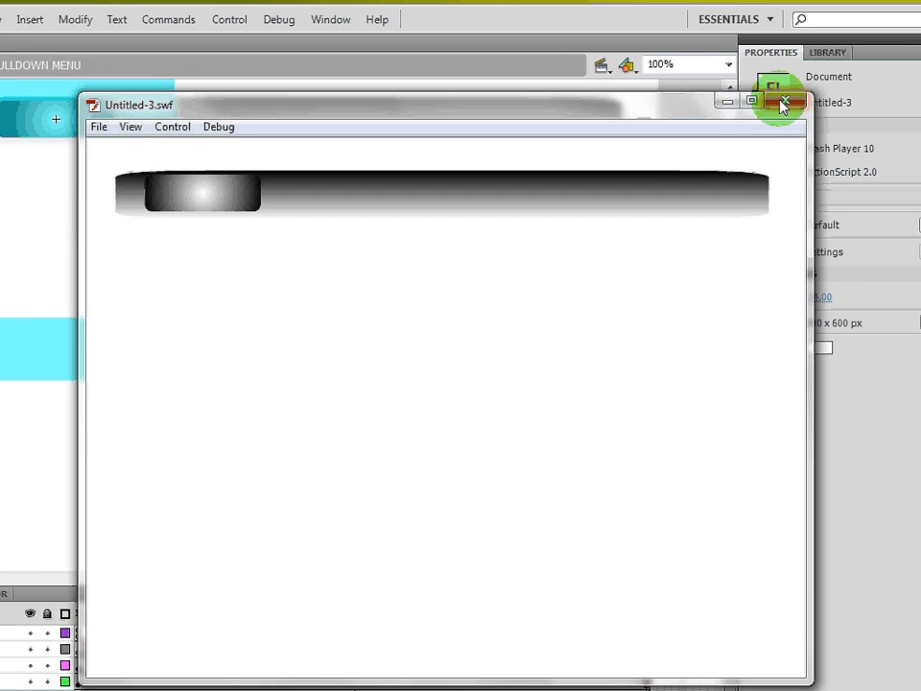
left_click(866, 89)
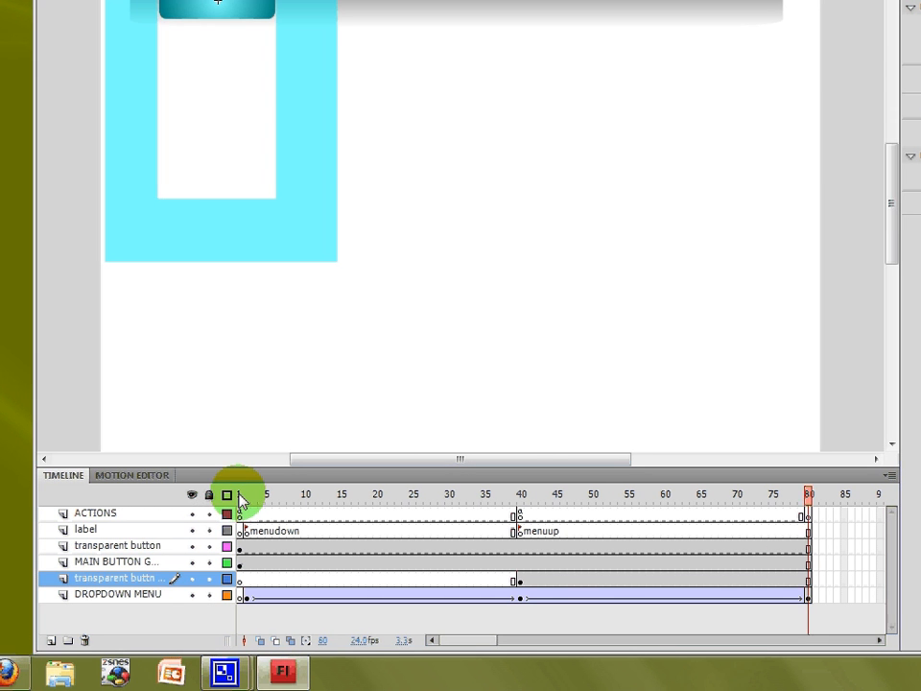
- Add a new layer above ACTIONS and name it "button 1"
left_click(240, 495)
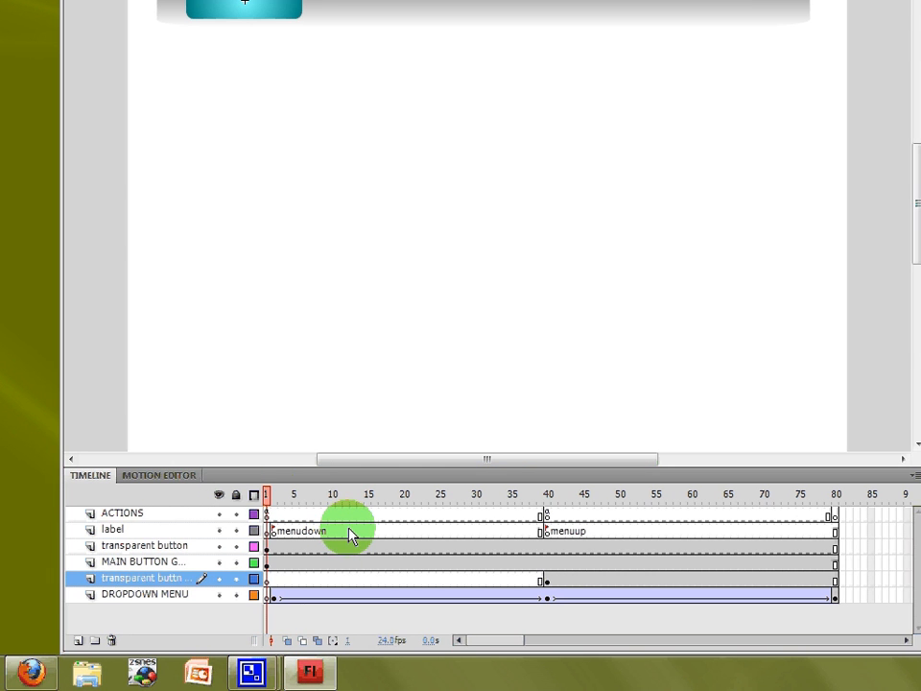
left_click(140, 515)
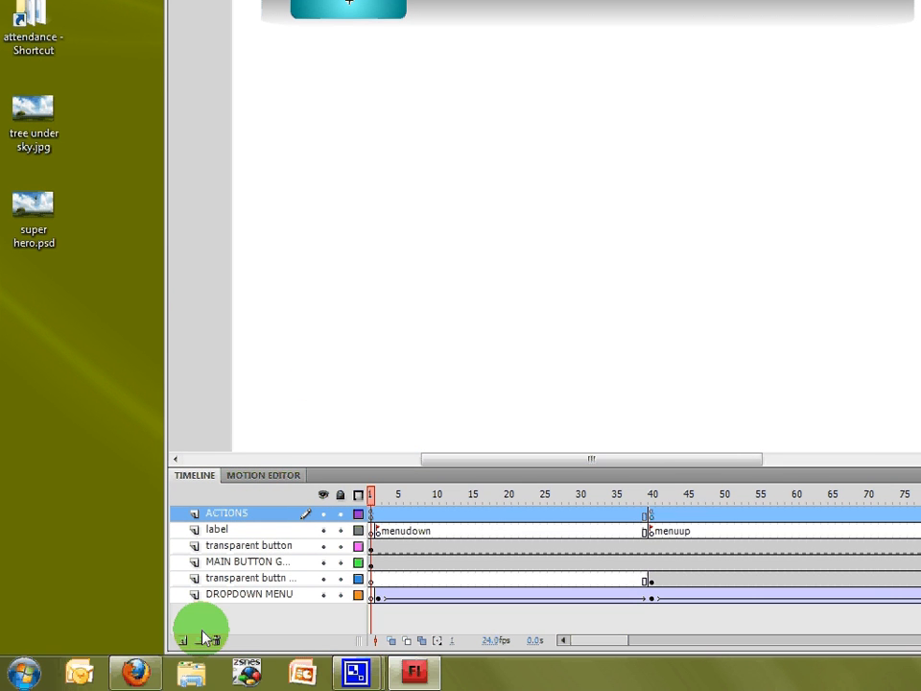
left_click(182, 640)
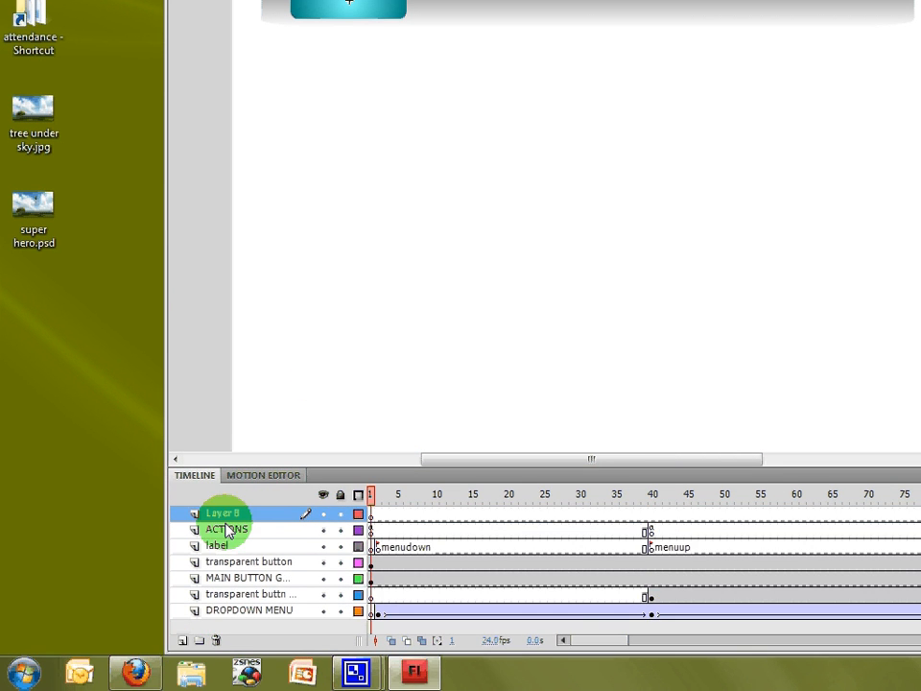
double_click(227, 518)
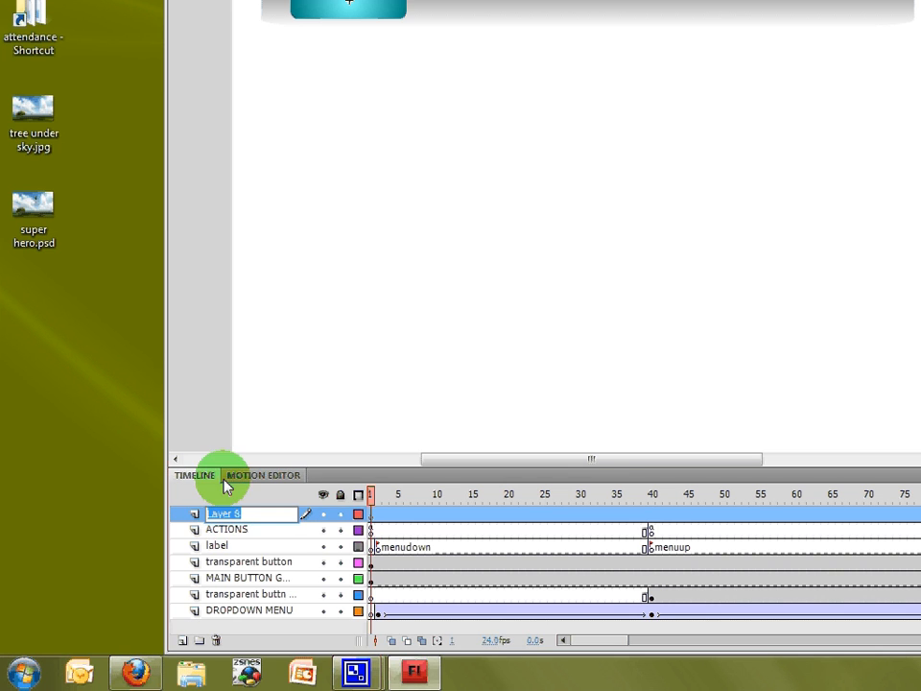
type("b")
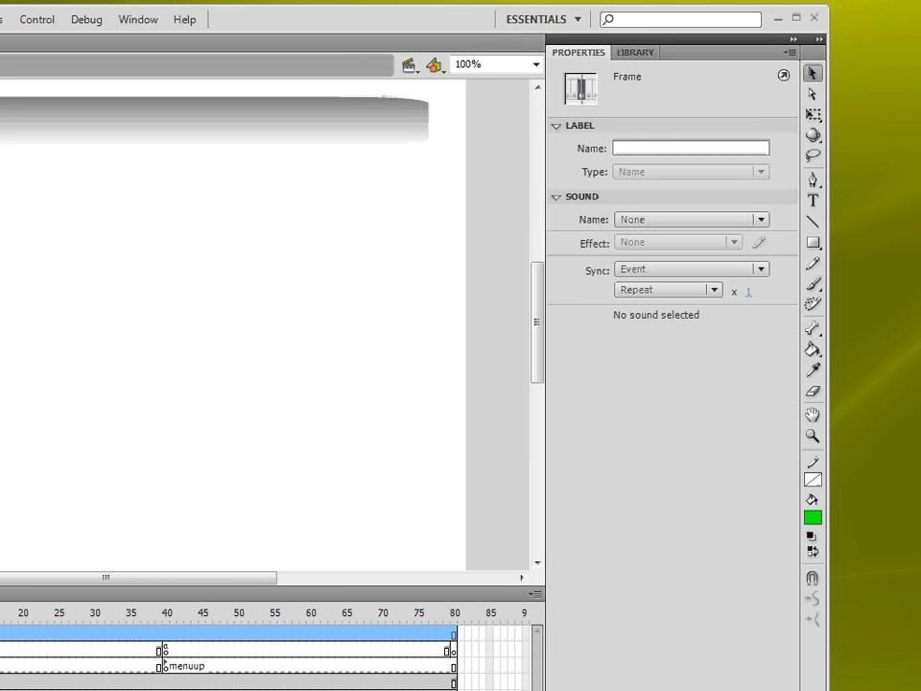
key("Return")
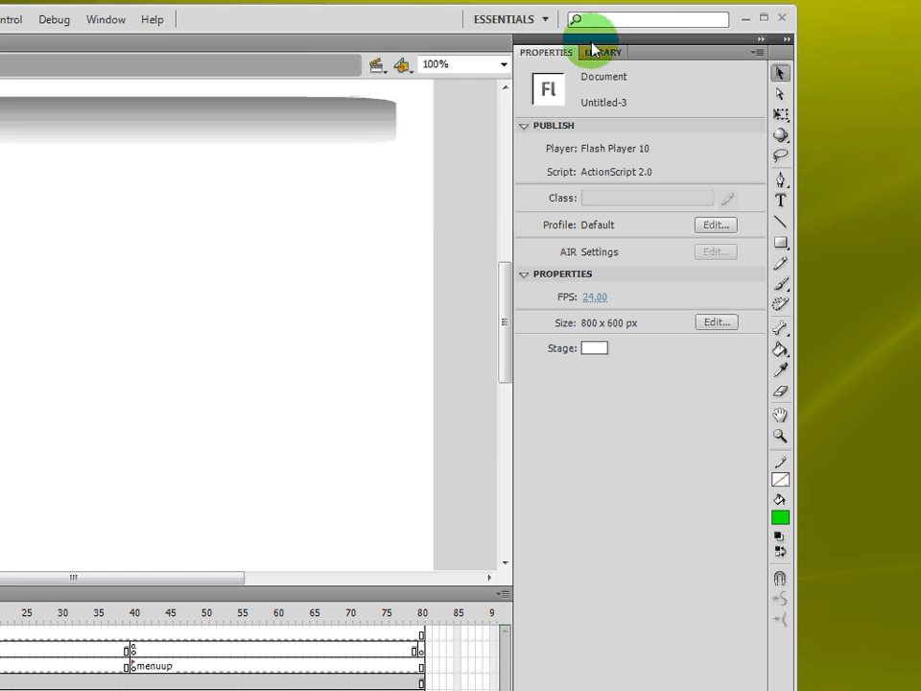
- Open the Buttons common library and place the rect bevel blue button from buttons rect bevel onto the stage
left_click(160, 23)
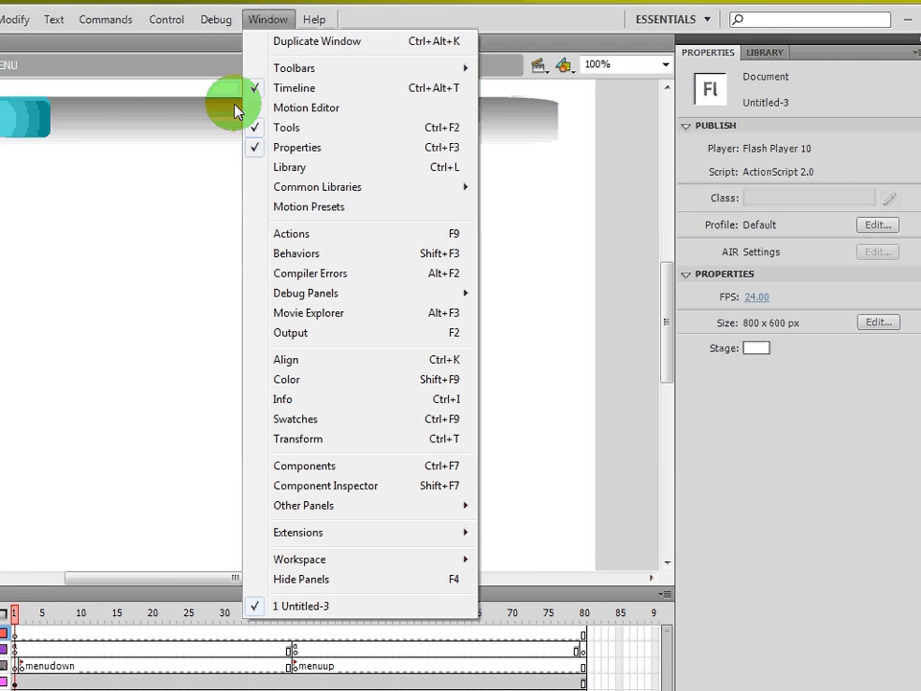
mouse_move(271, 189)
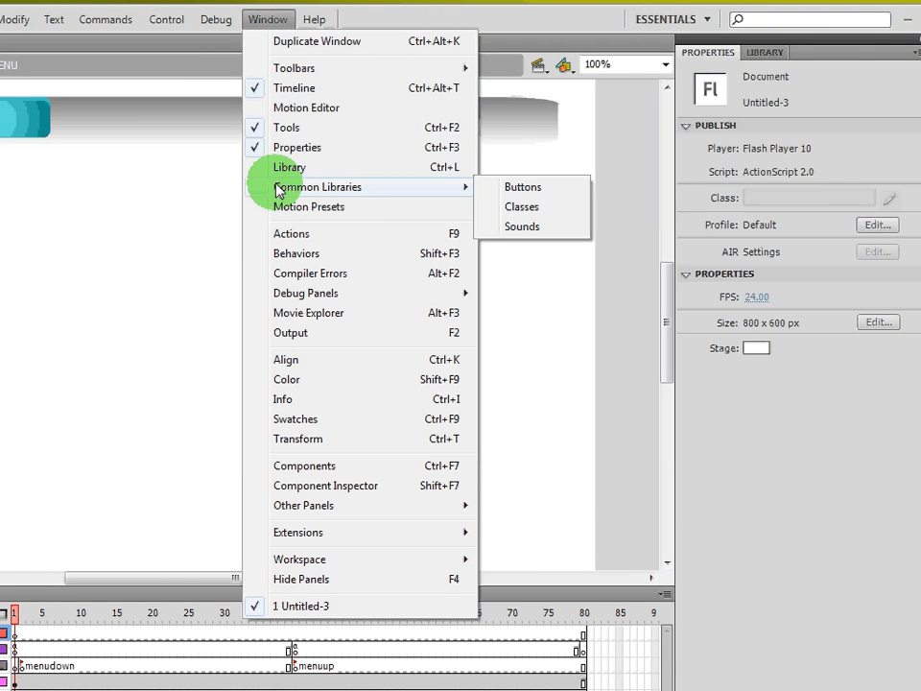
left_click(523, 188)
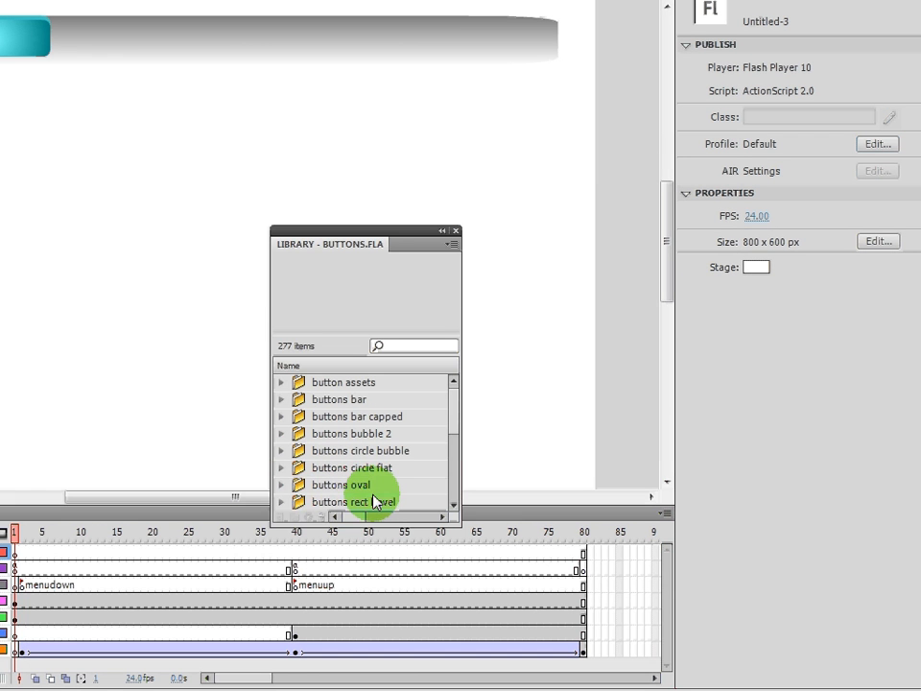
left_click(363, 505)
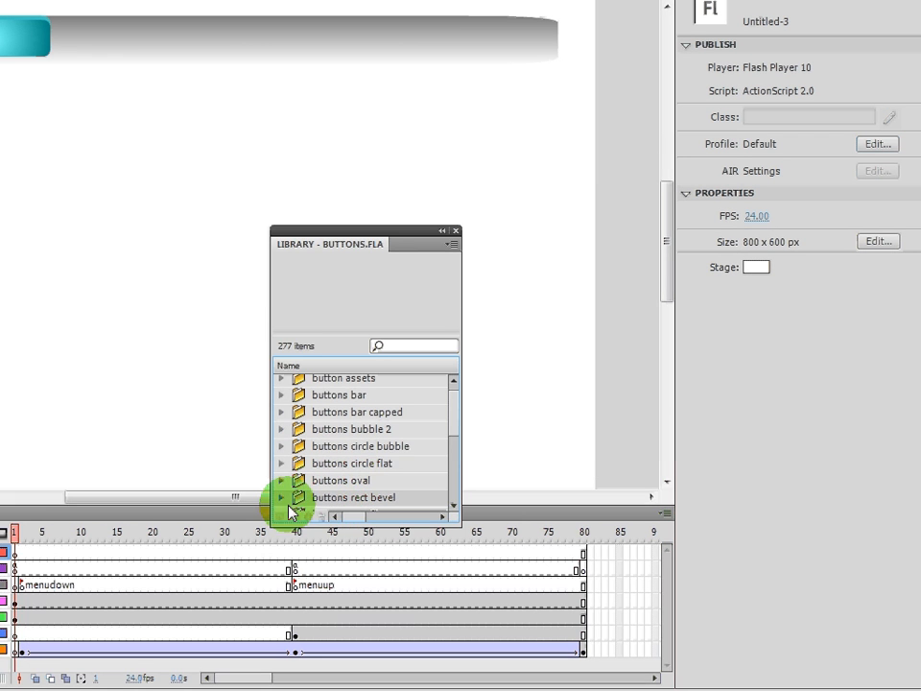
left_click(283, 498)
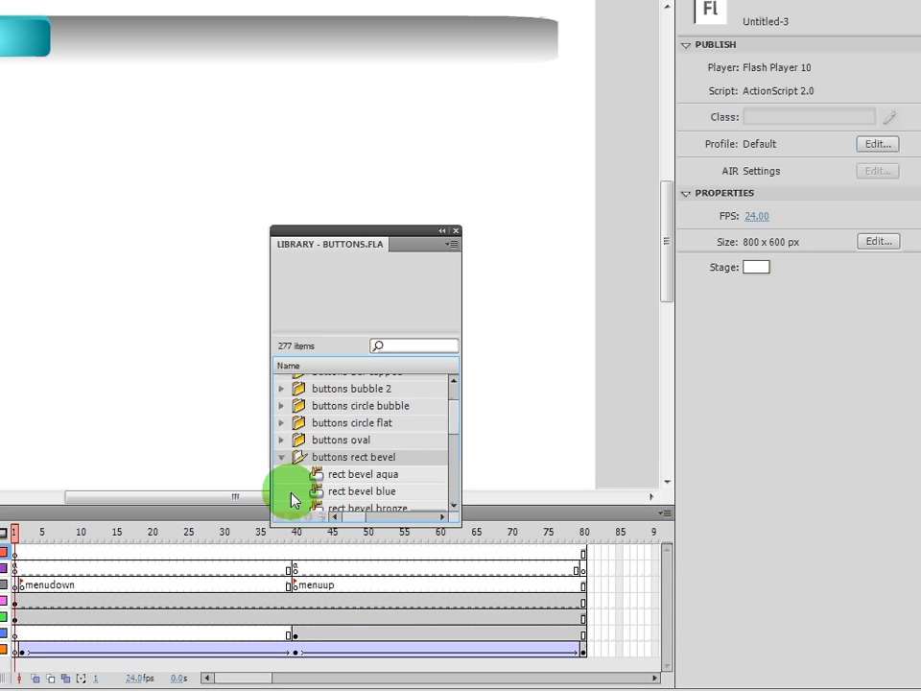
left_click(353, 491)
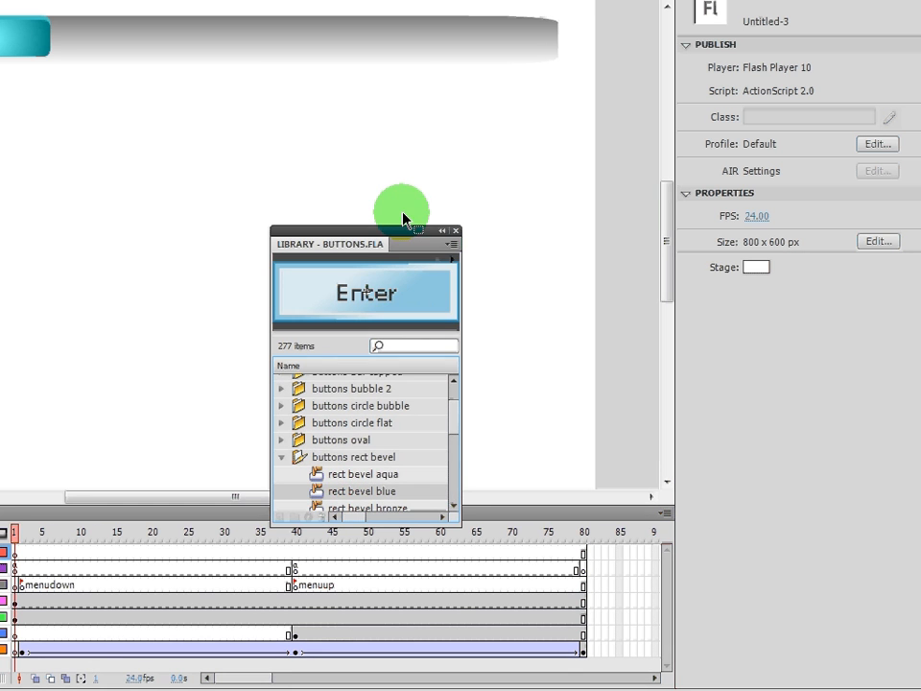
left_click_drag(398, 233, 820, 85)
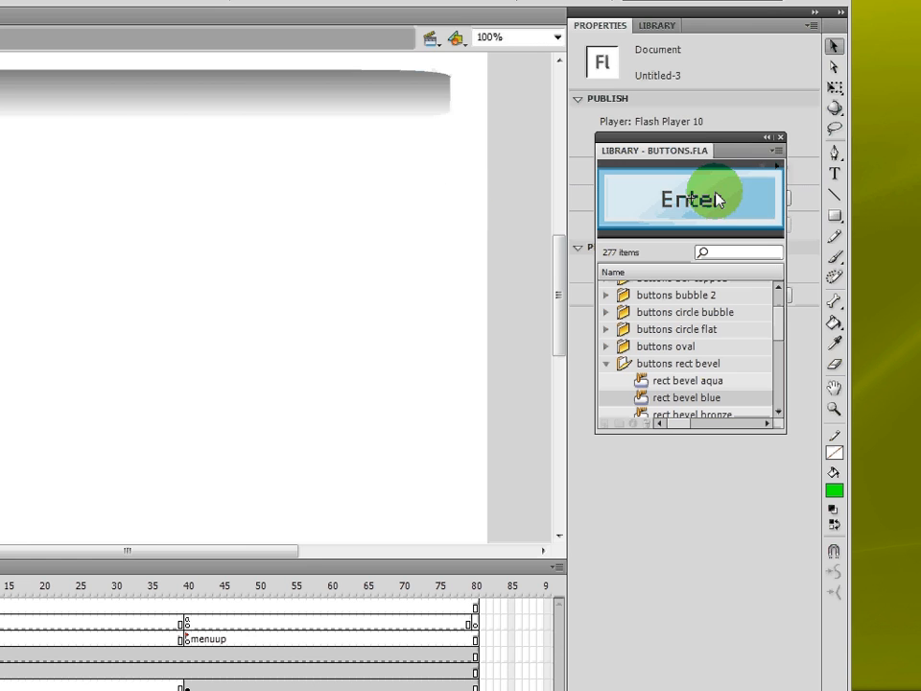
left_click_drag(718, 199, 229, 251)
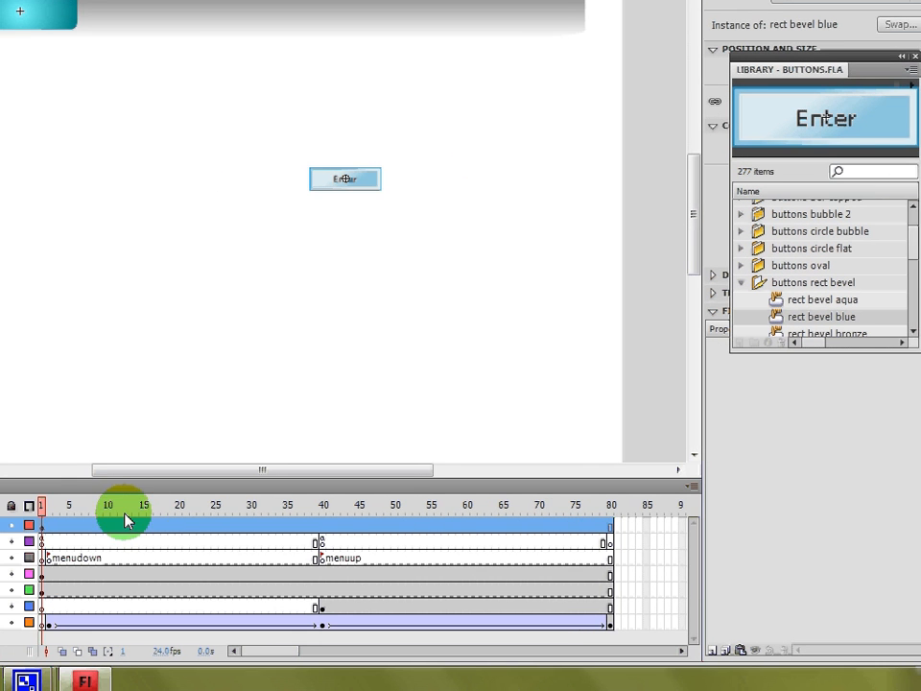
- Insert a keyframe at frame 9 on the button 1 layer and clear the button from frame 1
left_click_drag(136, 510, 184, 552)
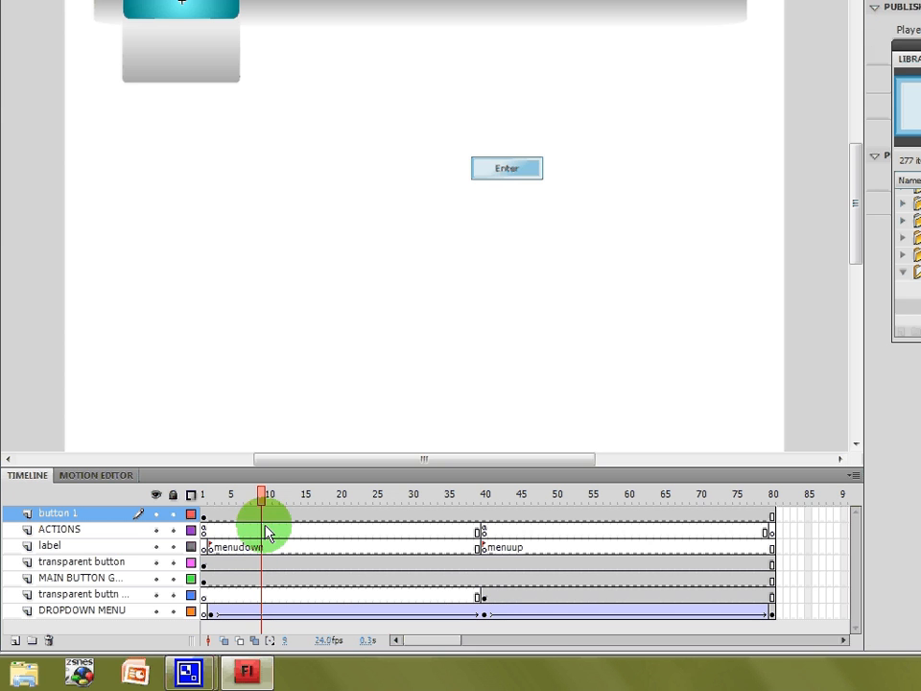
left_click(259, 523)
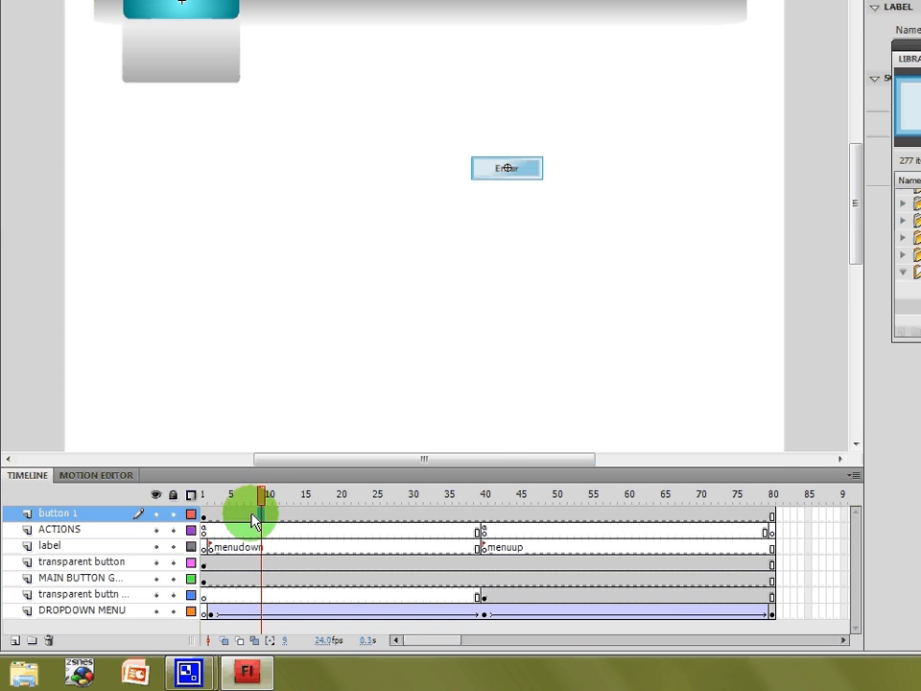
right_click(261, 517)
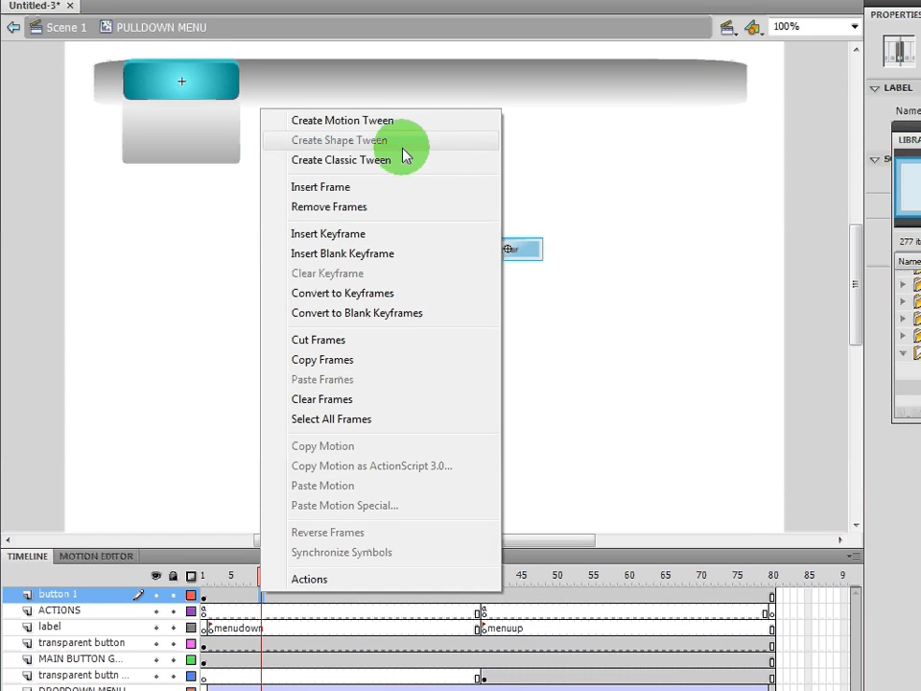
left_click(377, 235)
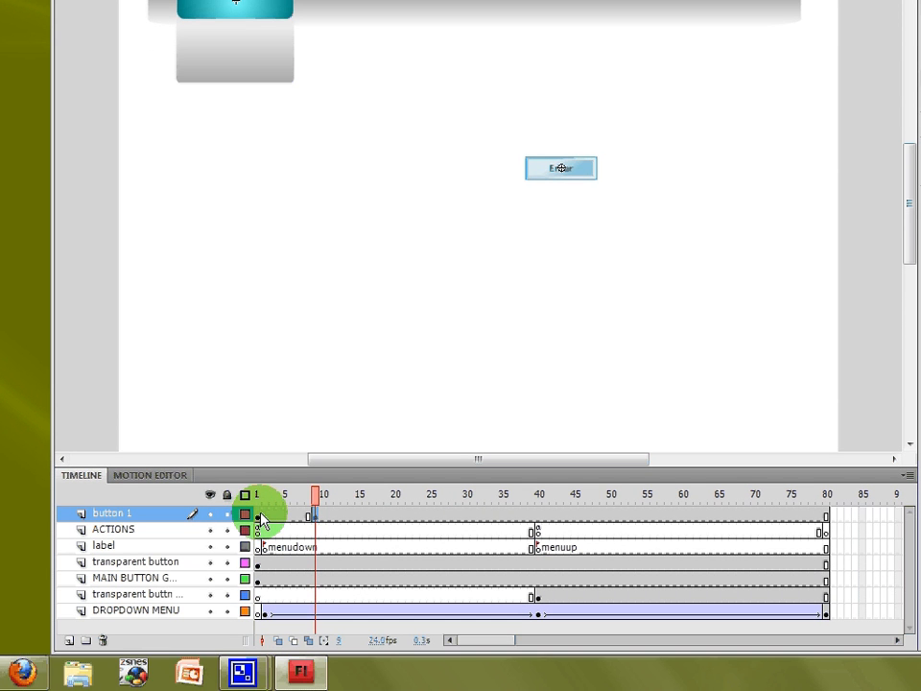
left_click(259, 567)
left_click(563, 223)
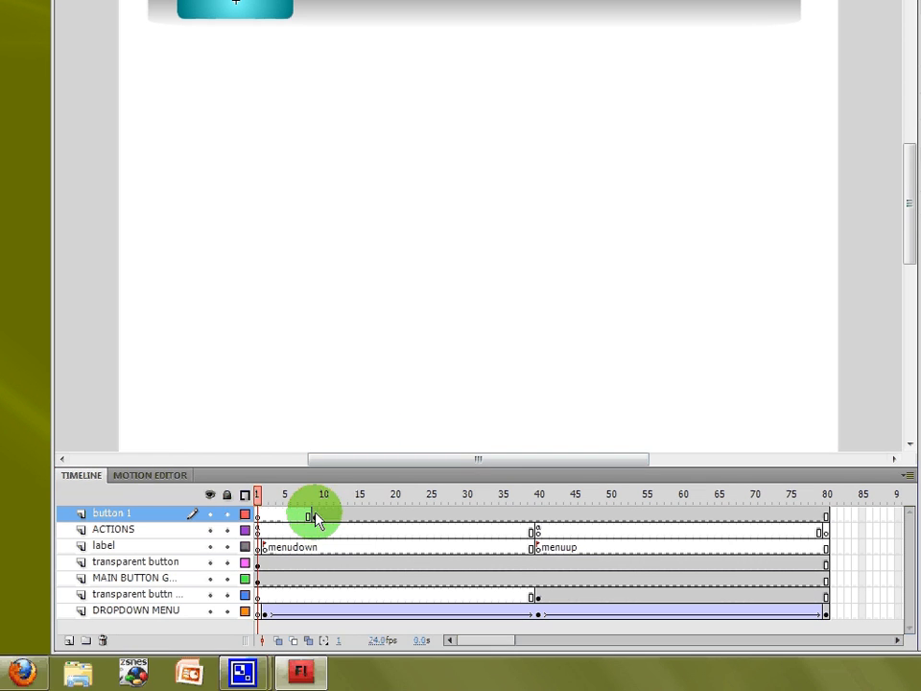
- Move the button at frame 9 into the dropdown panel just below the main menu button
left_click(319, 537)
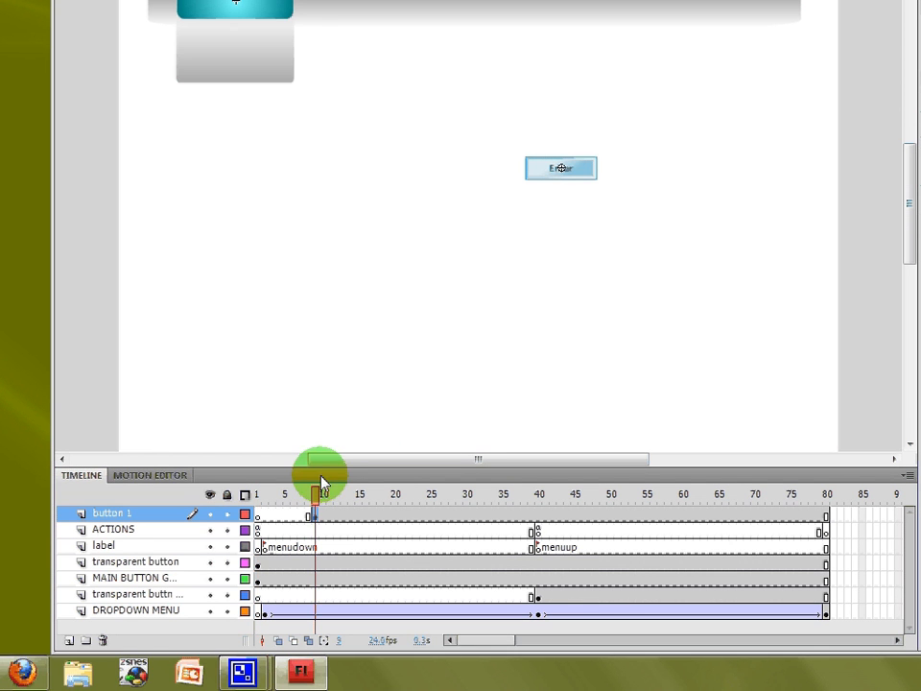
left_click(568, 186)
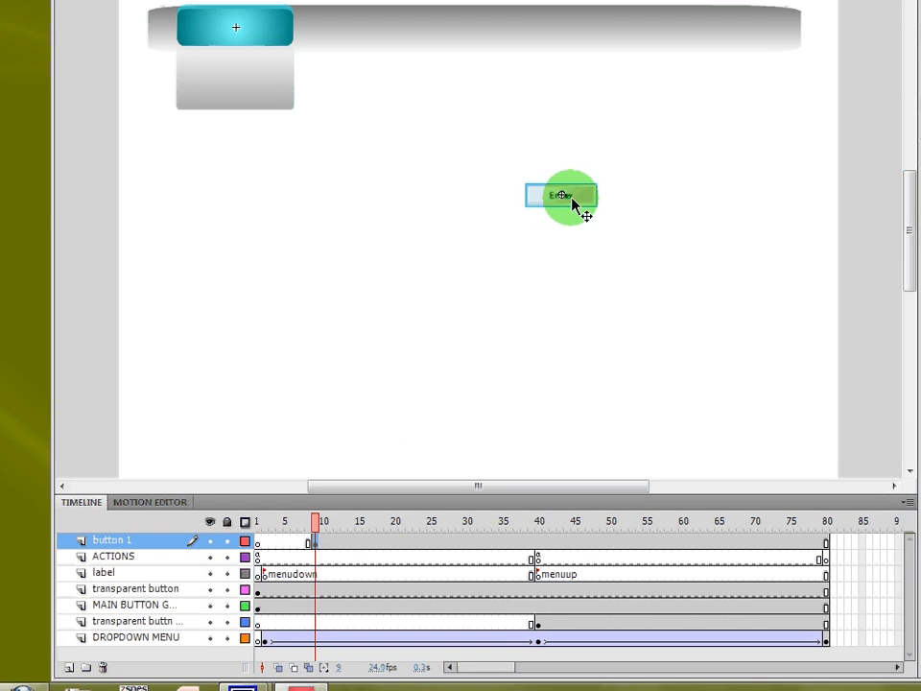
left_click_drag(586, 177, 305, 80)
left_click_drag(303, 187, 255, 176)
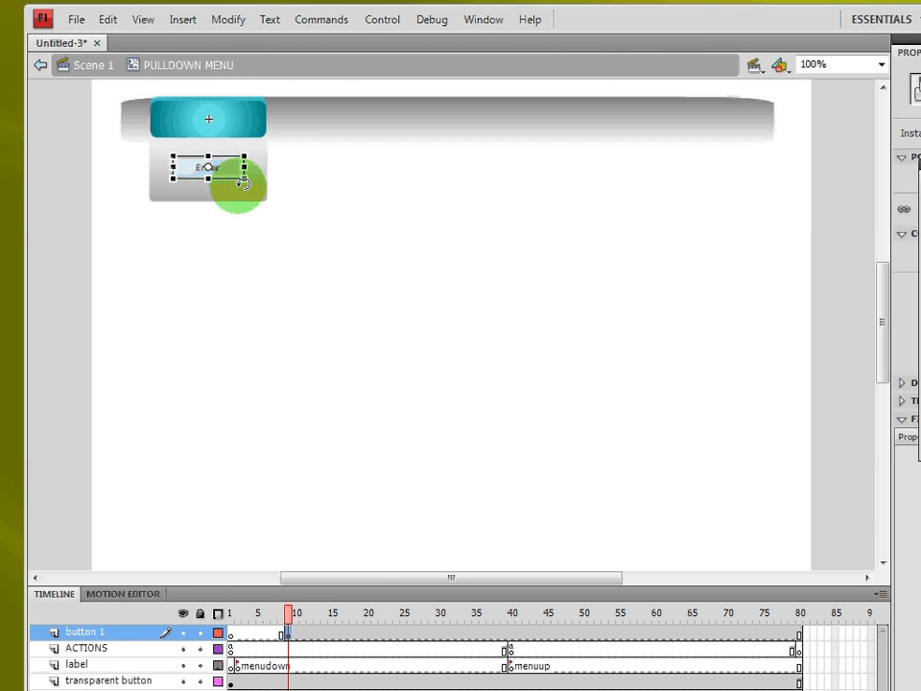
- Scale the button at frame 9 to fill the width of the dropdown panel
left_click_drag(243, 178, 255, 189)
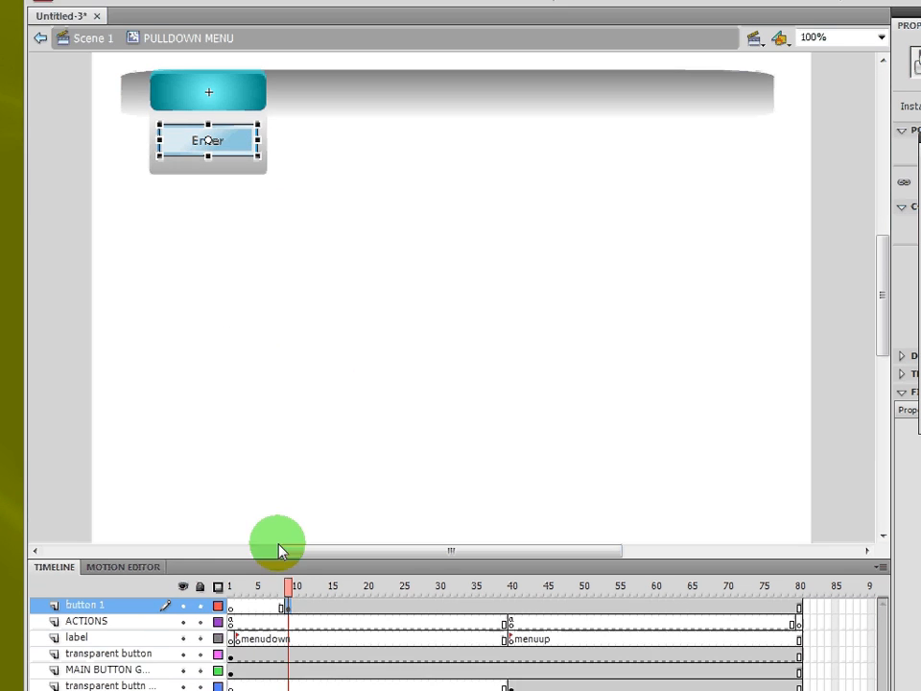
- Add a keyframe at frame 15 on the button 1 layer and create a classic tween from frame 9 to 15
left_click_drag(289, 591, 267, 597)
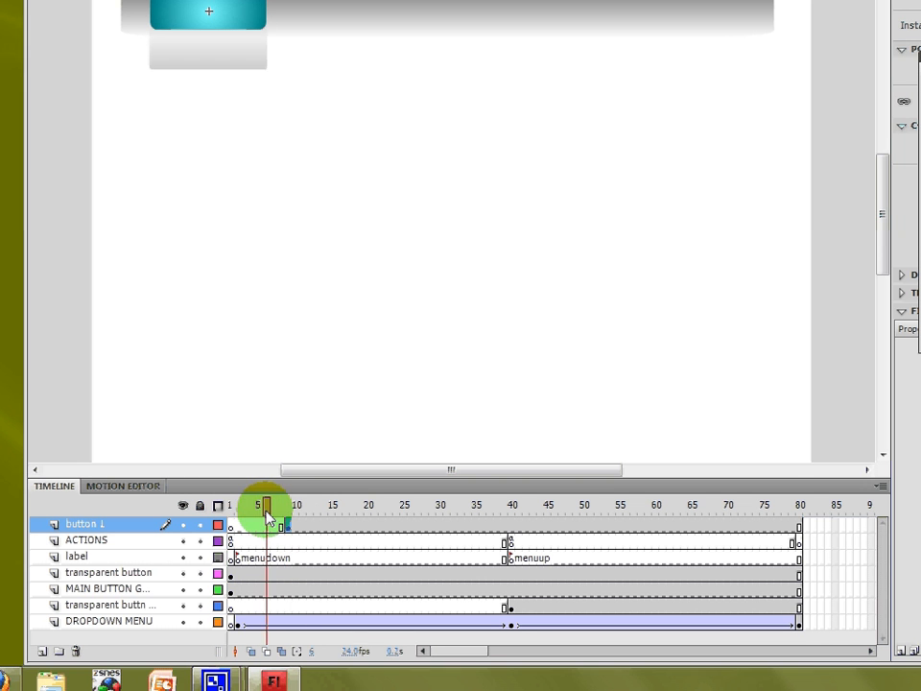
left_click_drag(269, 518, 336, 521)
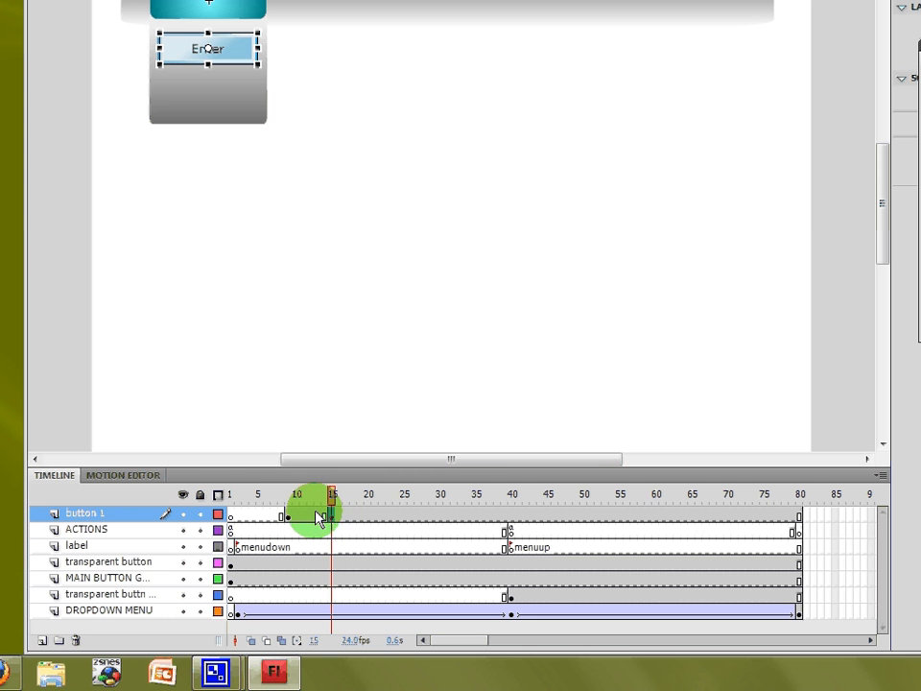
right_click(302, 516)
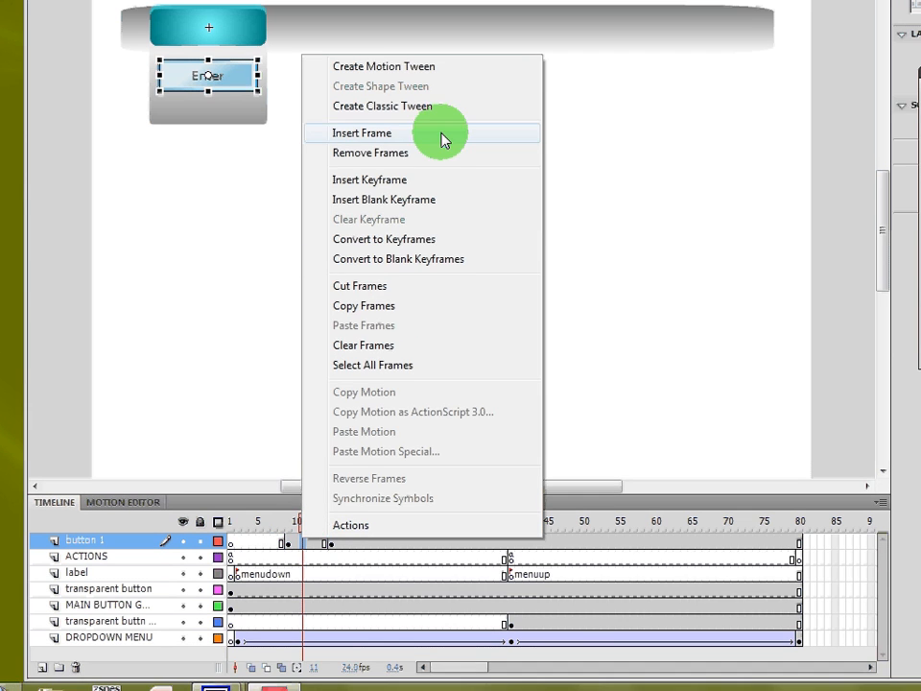
left_click(432, 105)
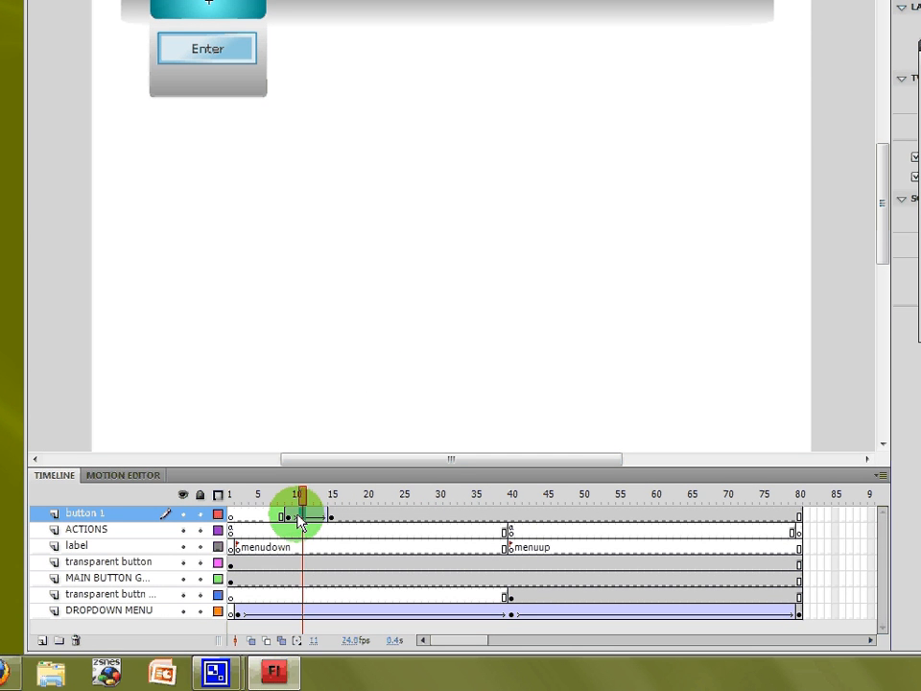
- Set the button's color effect at frame 9 to Alpha at 0%
left_click(287, 516)
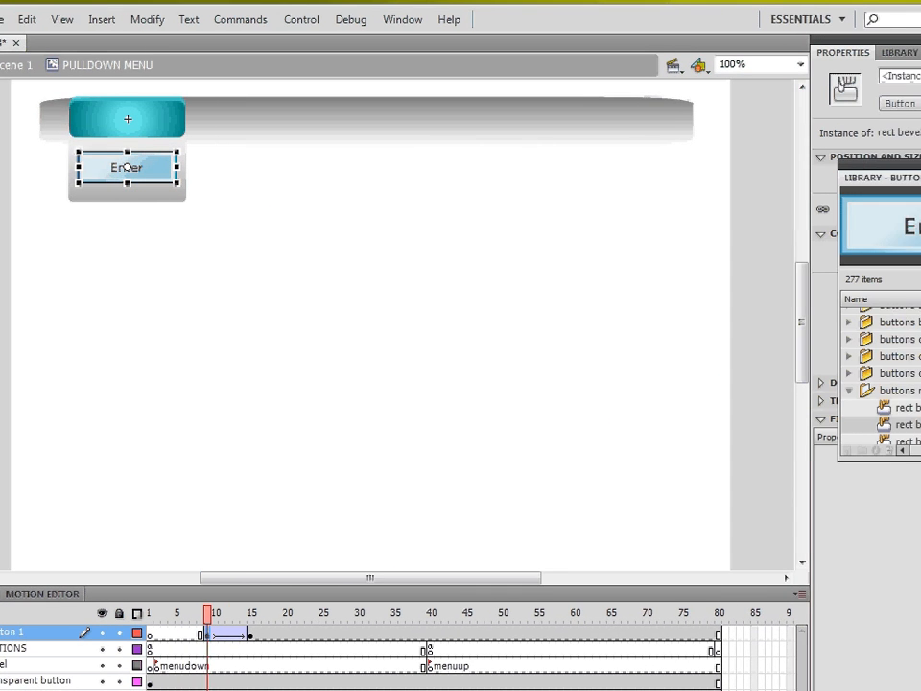
left_click(816, 259)
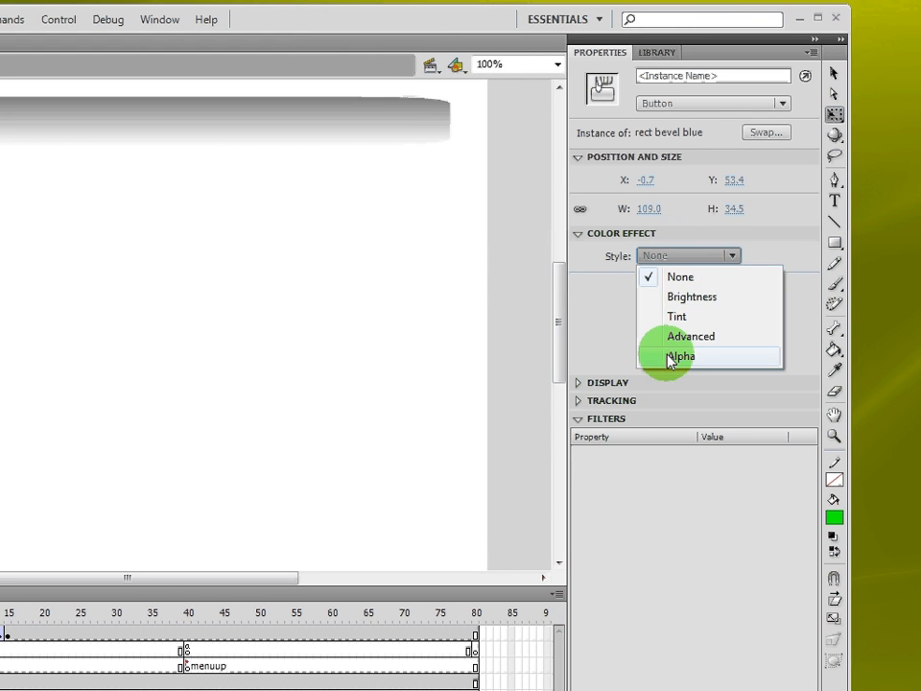
left_click(672, 357)
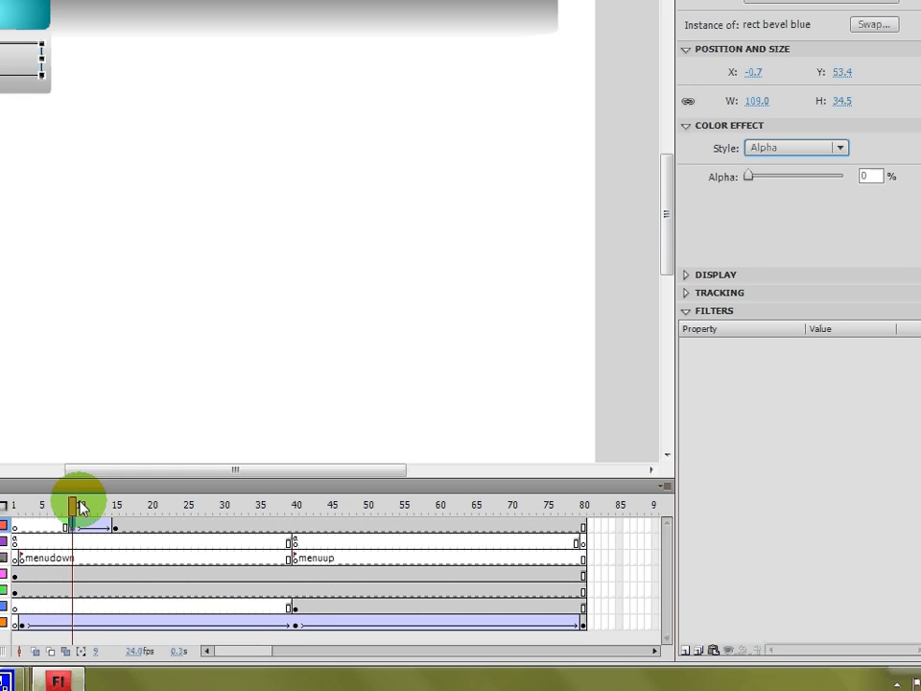
- Insert a keyframe at frame 56 on the button 1 layer
left_click_drag(75, 504, 54, 515)
left_click_drag(219, 521, 603, 551)
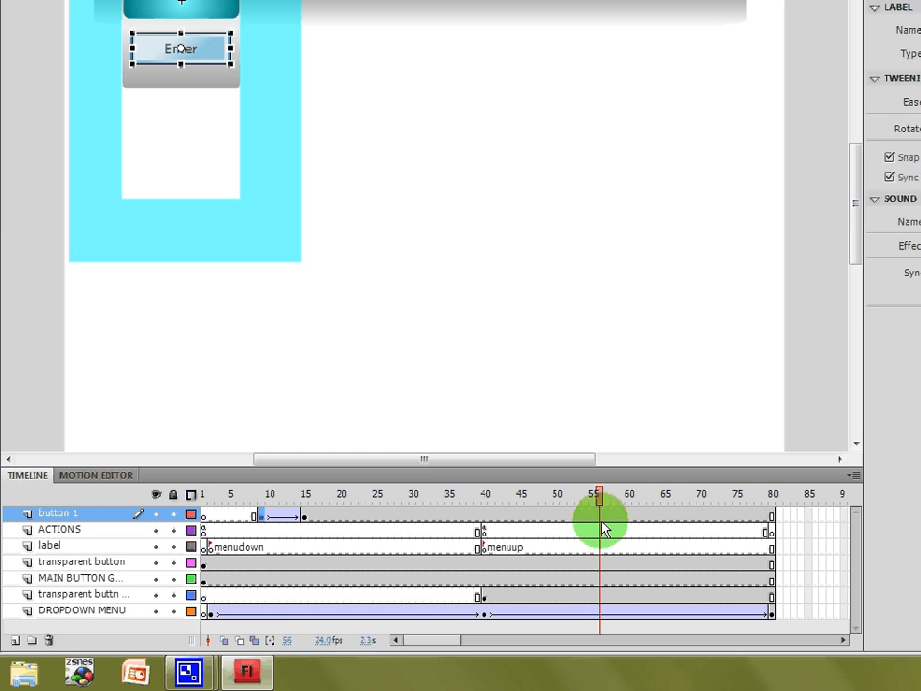
left_click(603, 518)
right_click(602, 522)
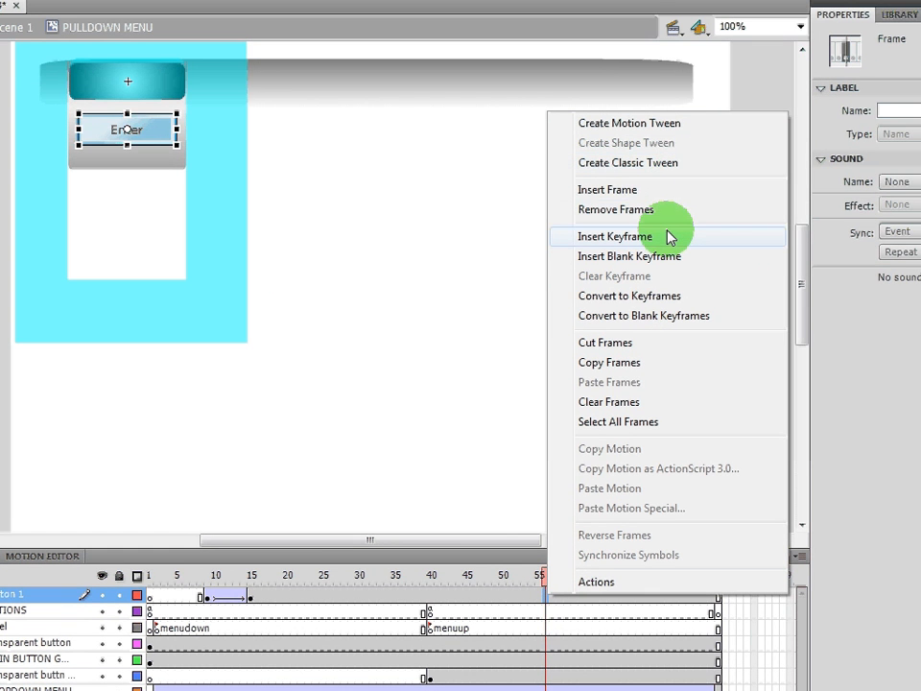
left_click(668, 240)
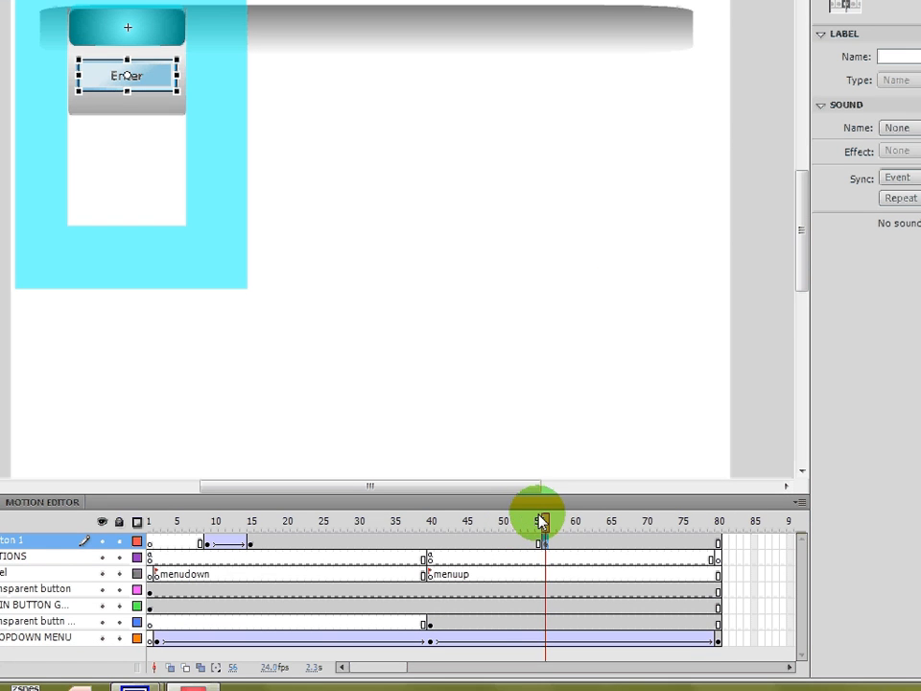
- Insert a keyframe at frame 64 on button 1 and set that button's color effect to Alpha at 0%
left_click_drag(544, 523, 558, 524)
left_click_drag(575, 521, 619, 533)
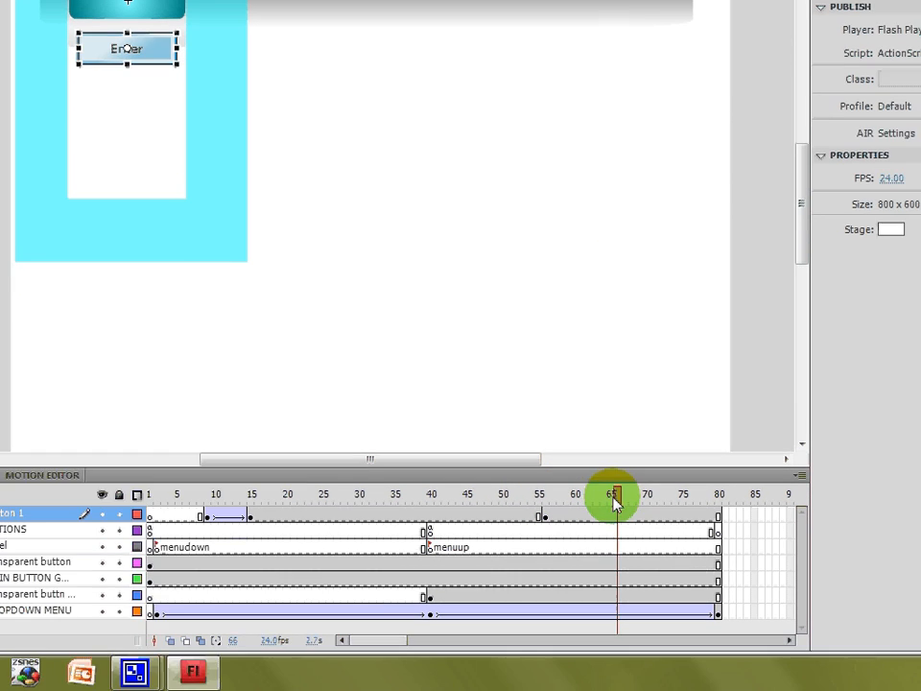
right_click(605, 522)
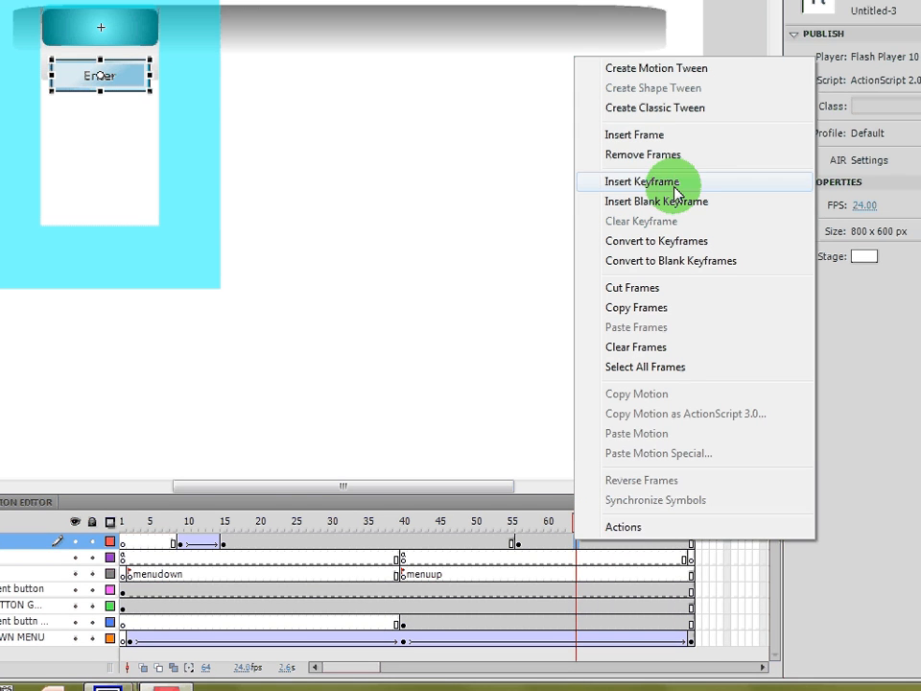
left_click(642, 181)
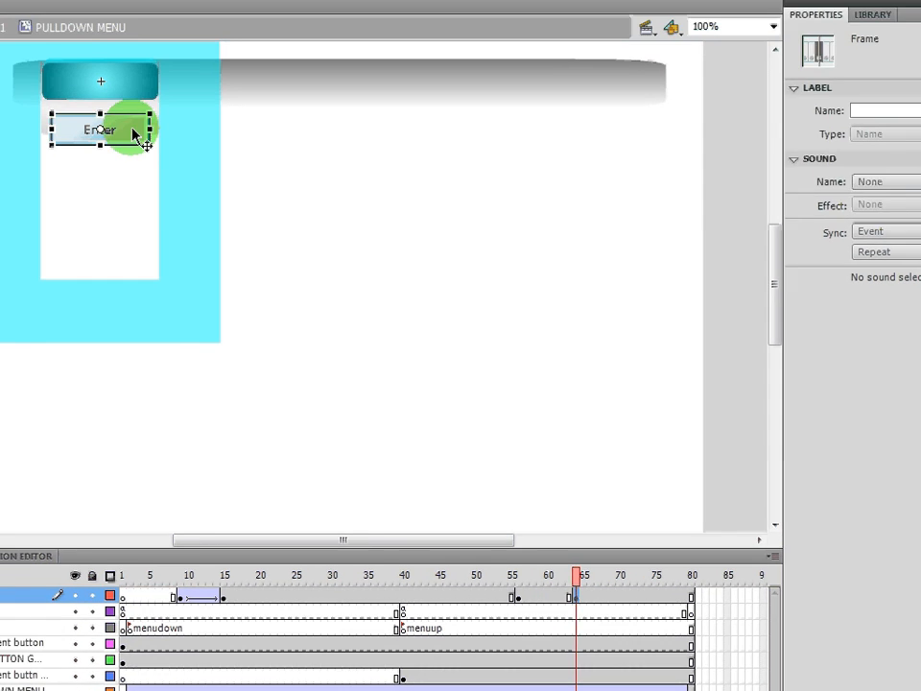
left_click(135, 134)
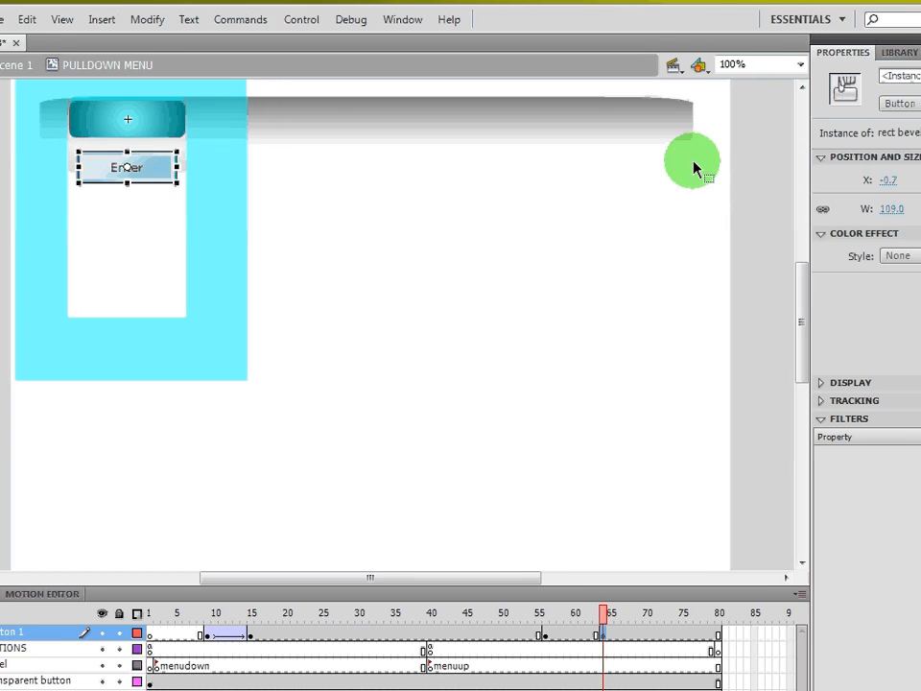
left_click(905, 218)
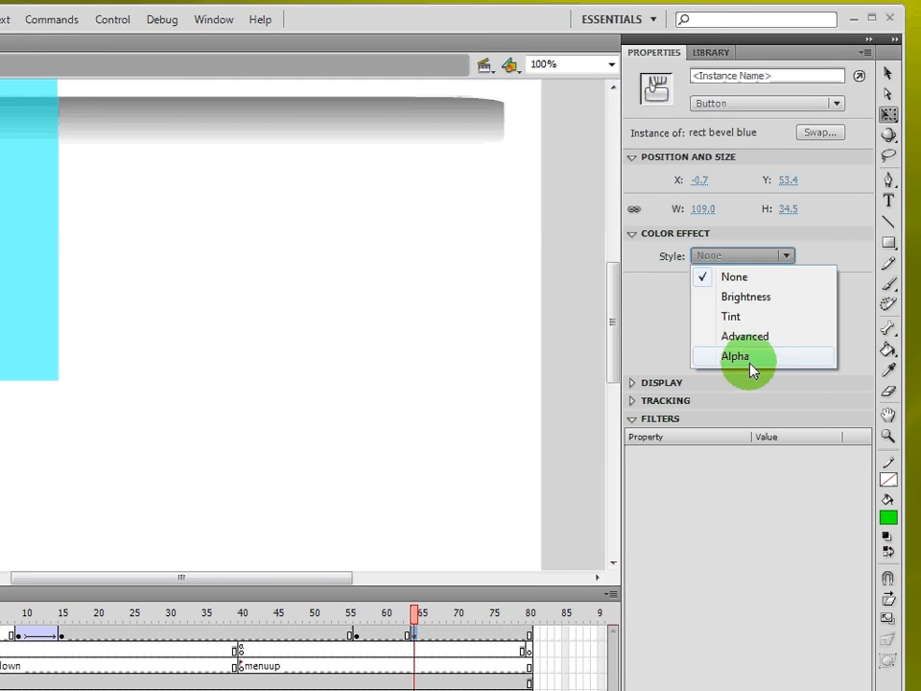
left_click(816, 356)
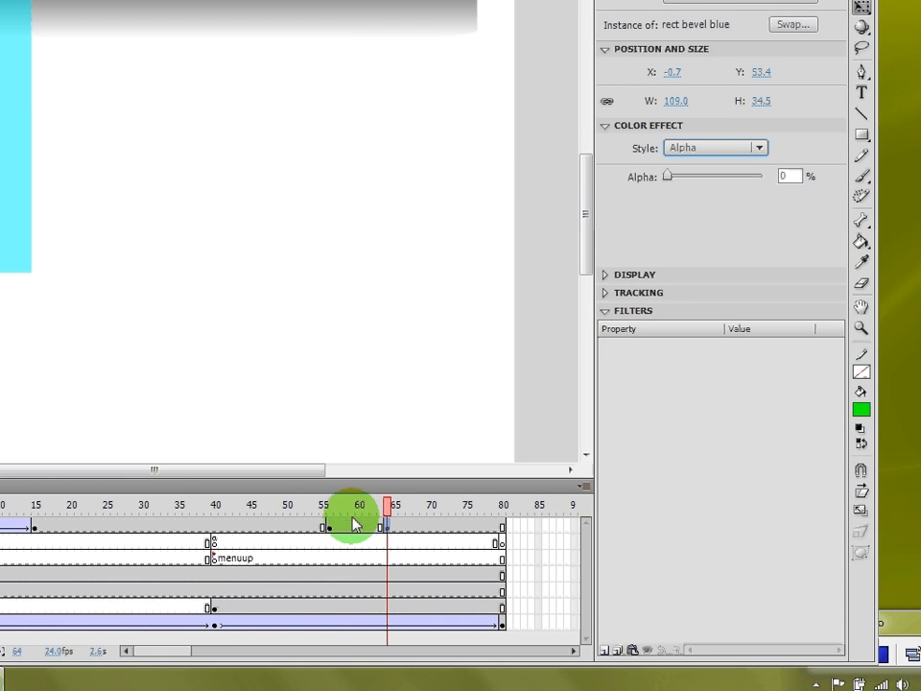
- Create a classic tween between frames 56 and 64 on button 1 and scrub the timeline to preview it
right_click(353, 607)
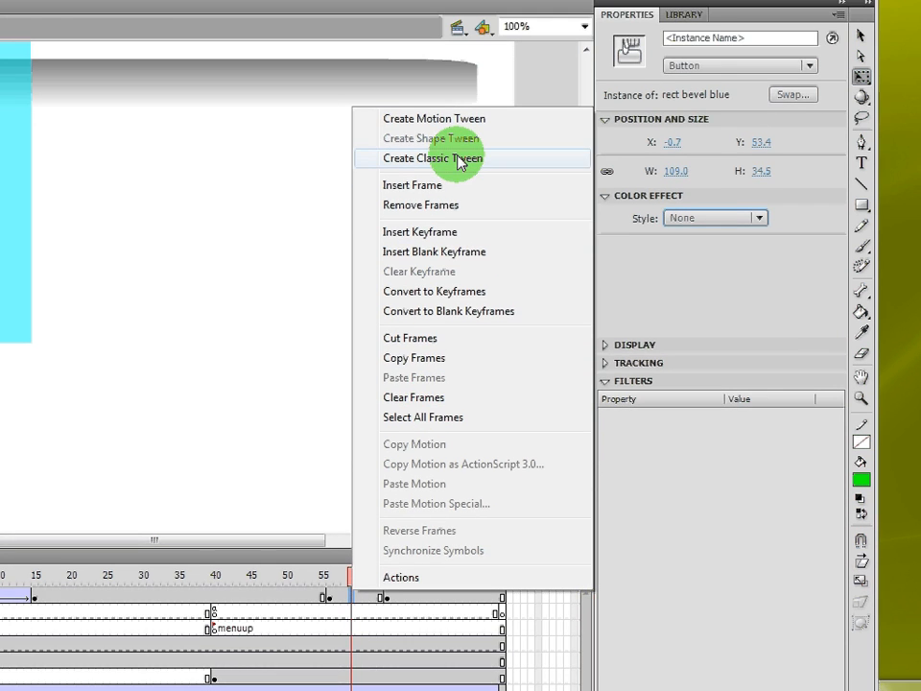
left_click(459, 76)
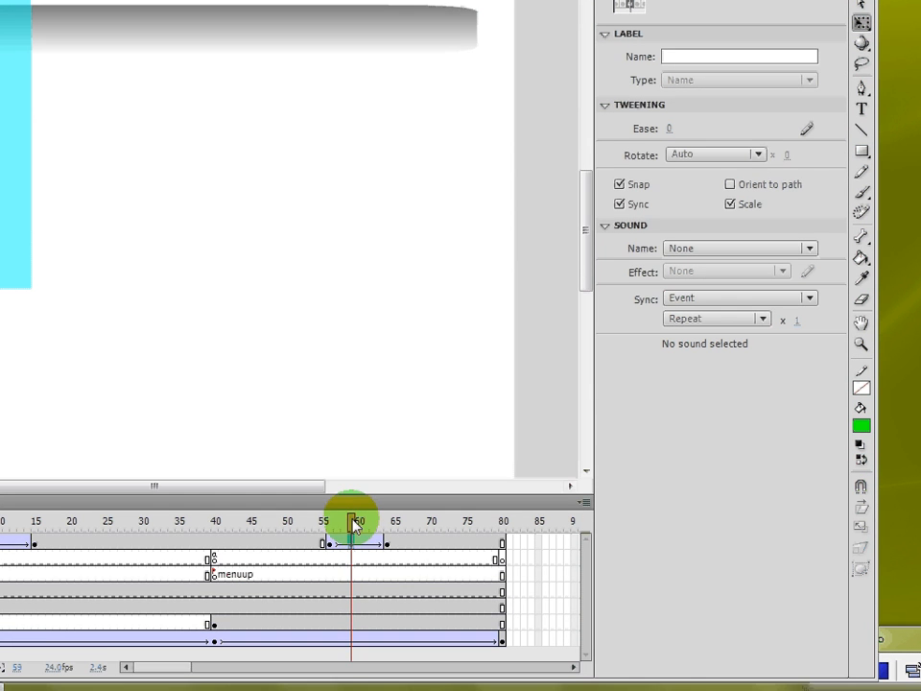
left_click_drag(352, 550, 308, 550)
left_click_drag(317, 509, 55, 563)
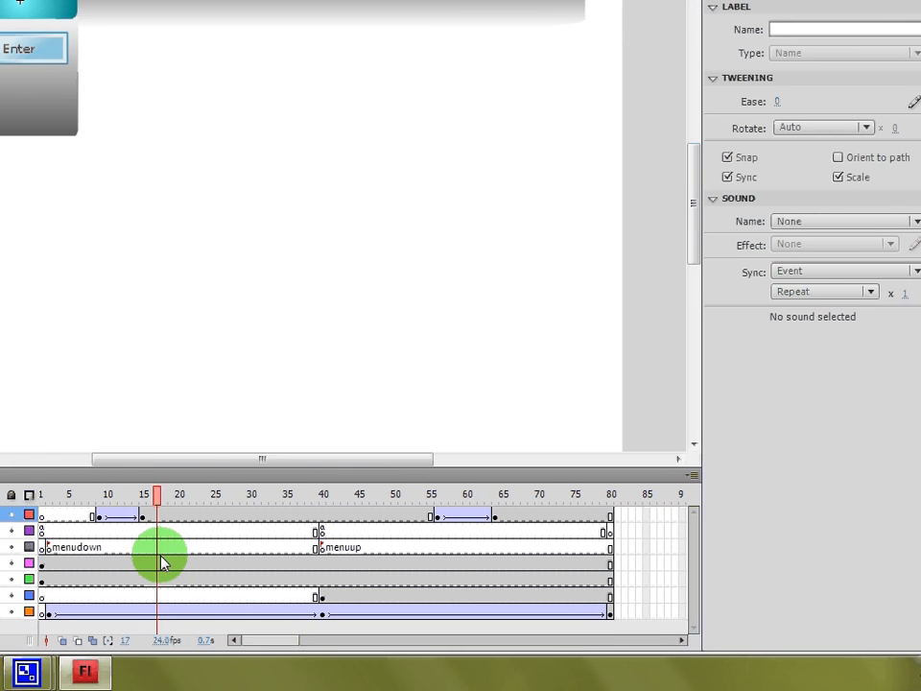
left_click(495, 517)
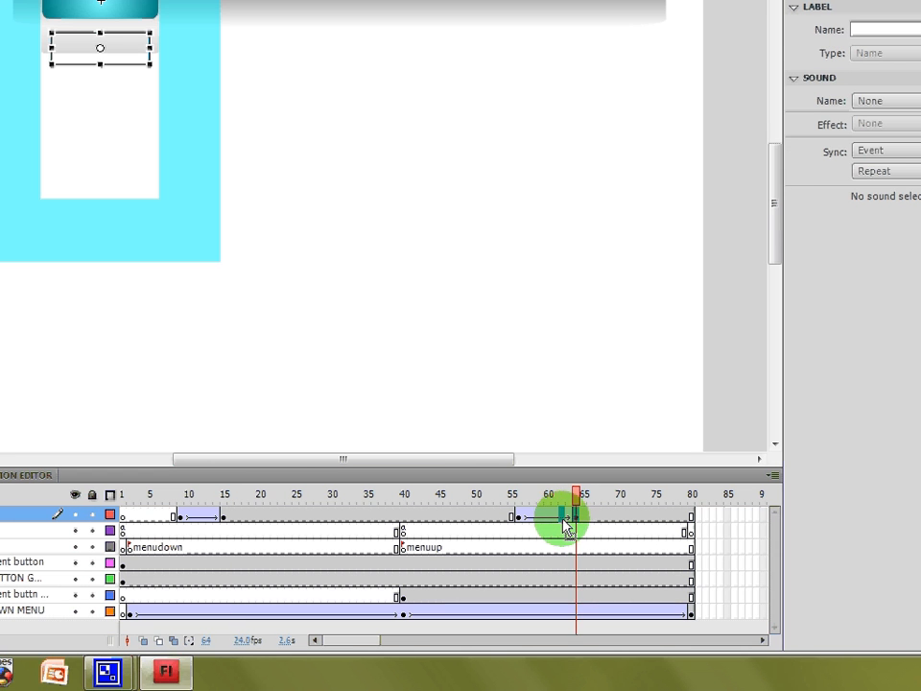
left_click_drag(570, 525, 183, 510)
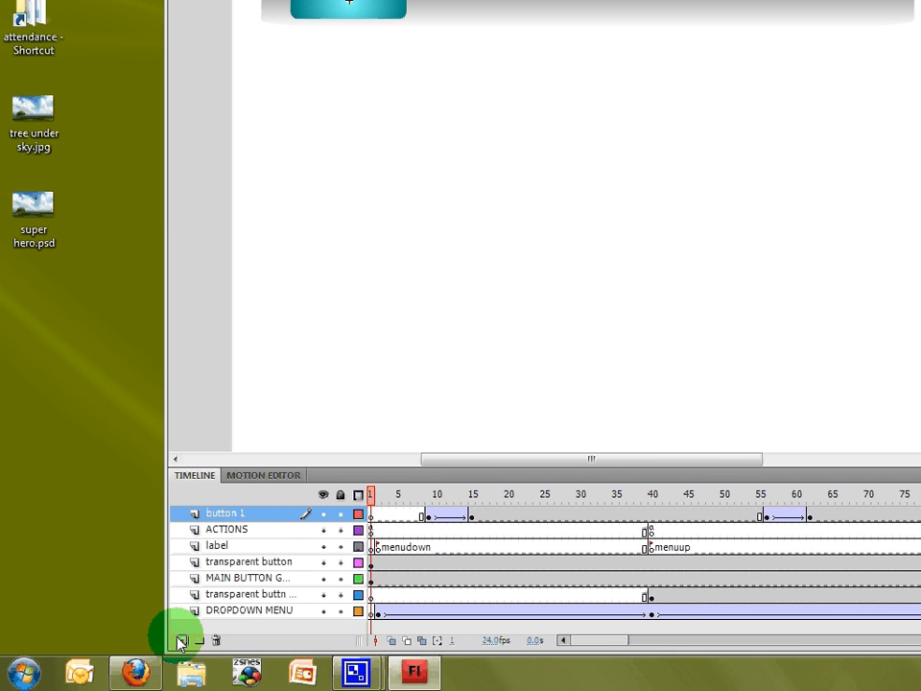
- Add a new layer above button 1 and name it "button 2"
left_click(181, 641)
left_click(229, 520)
double_click(227, 516)
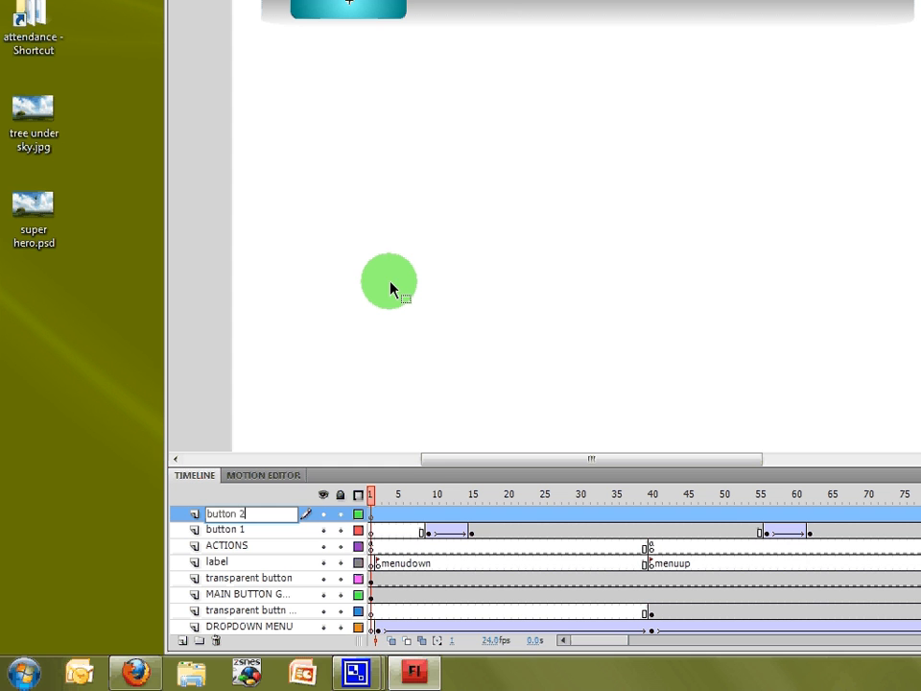
left_click(390, 288)
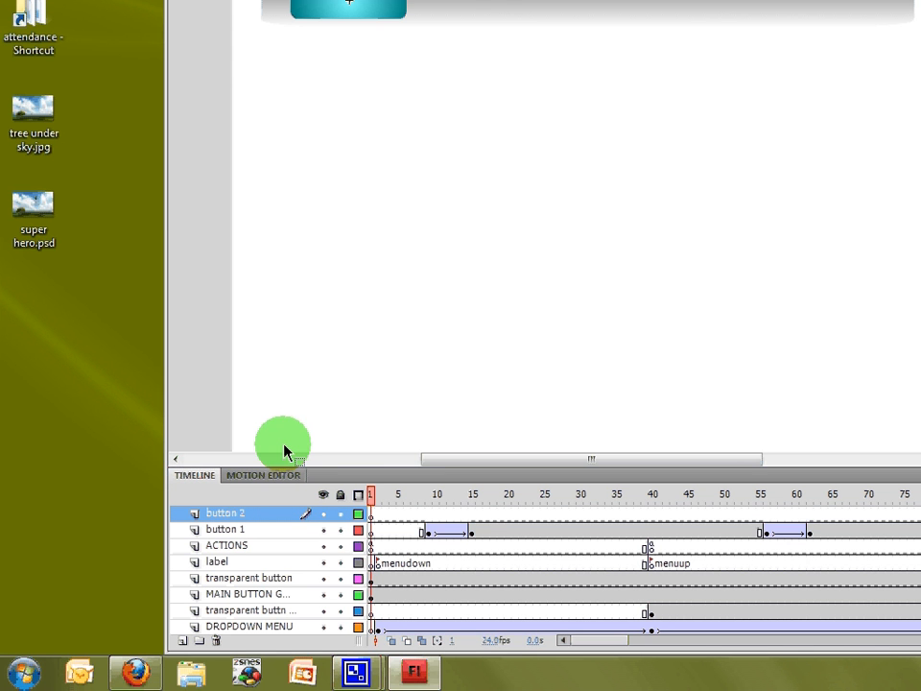
- Insert a keyframe at frame 15 on the button 2 layer
left_click(472, 497)
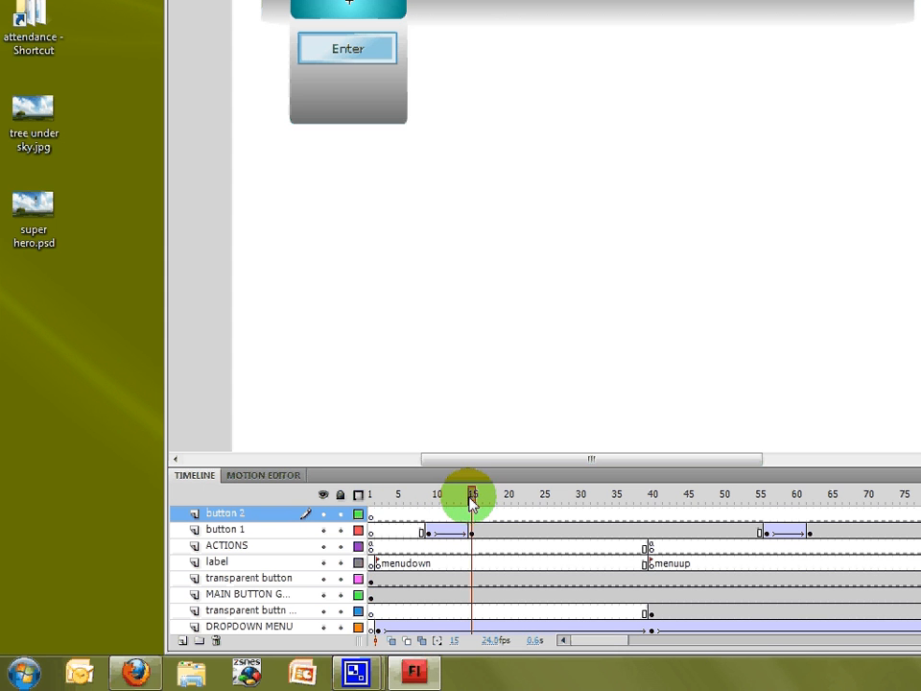
right_click(474, 521)
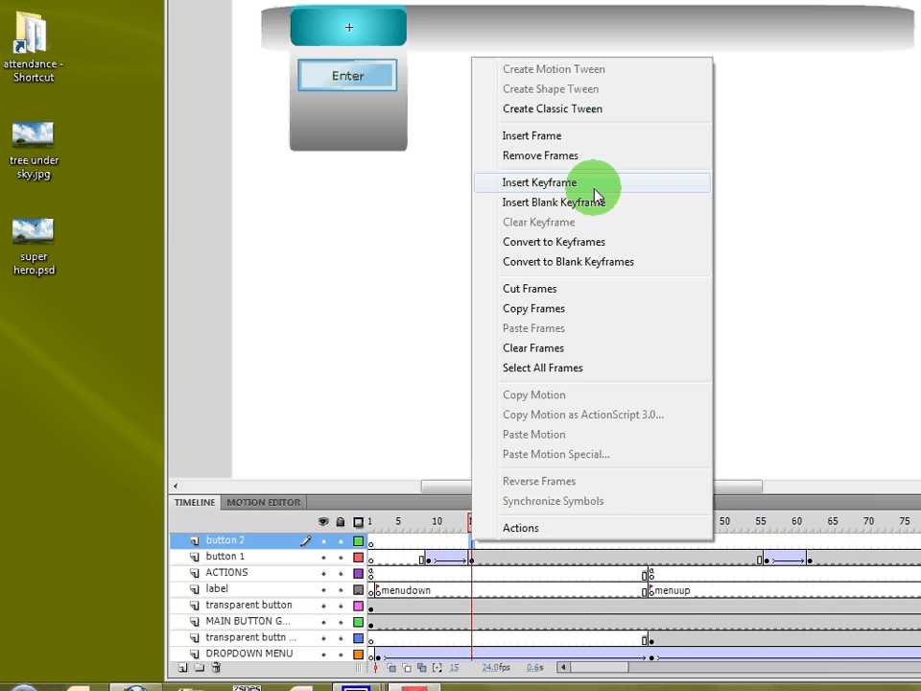
left_click(595, 192)
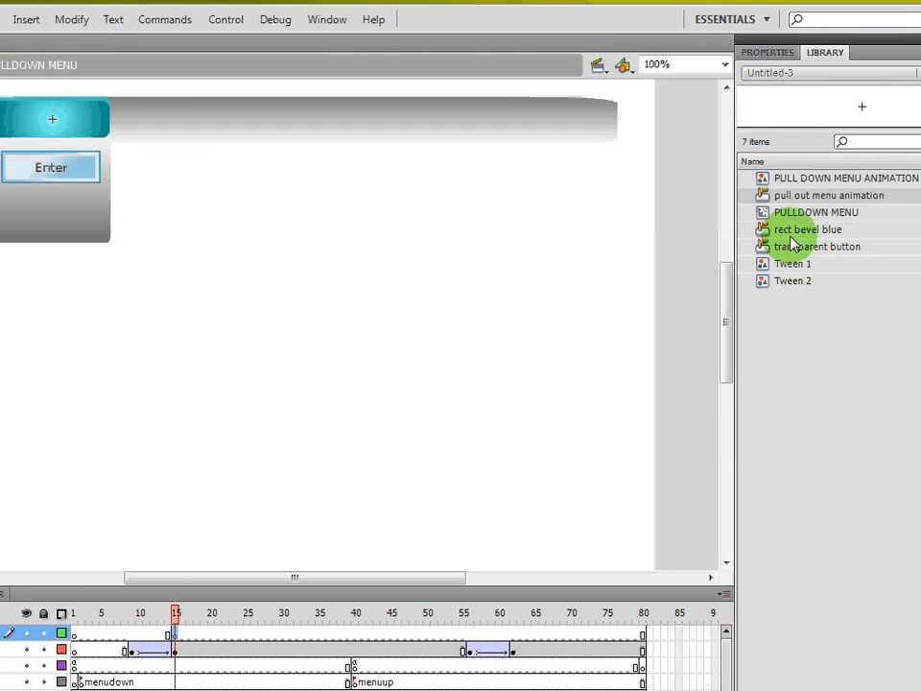
- Place the rect bevel blue button from the library into the dropdown panel just below the first button
left_click(769, 234)
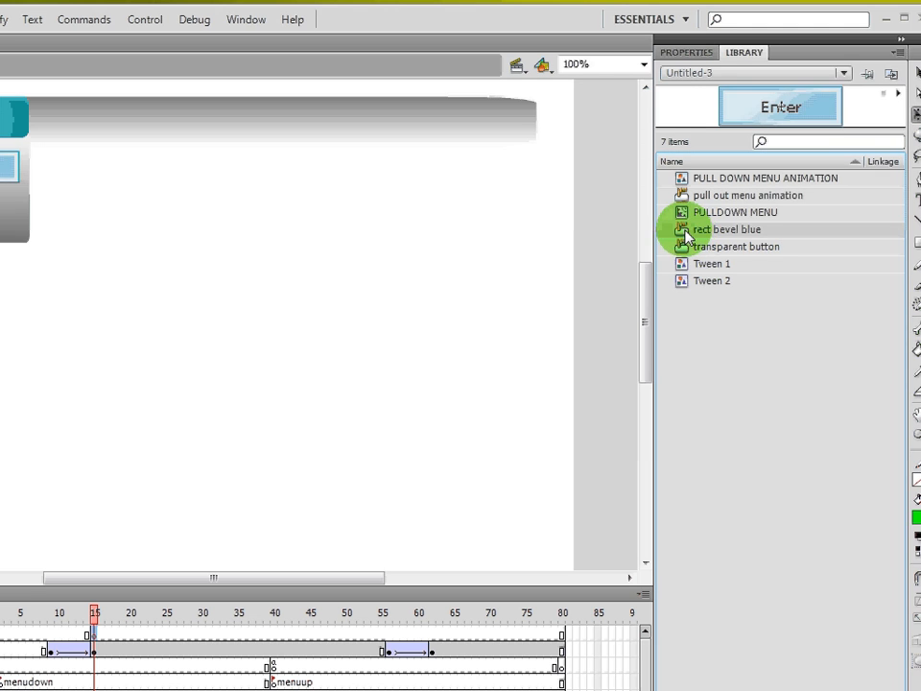
left_click_drag(687, 235, 105, 202)
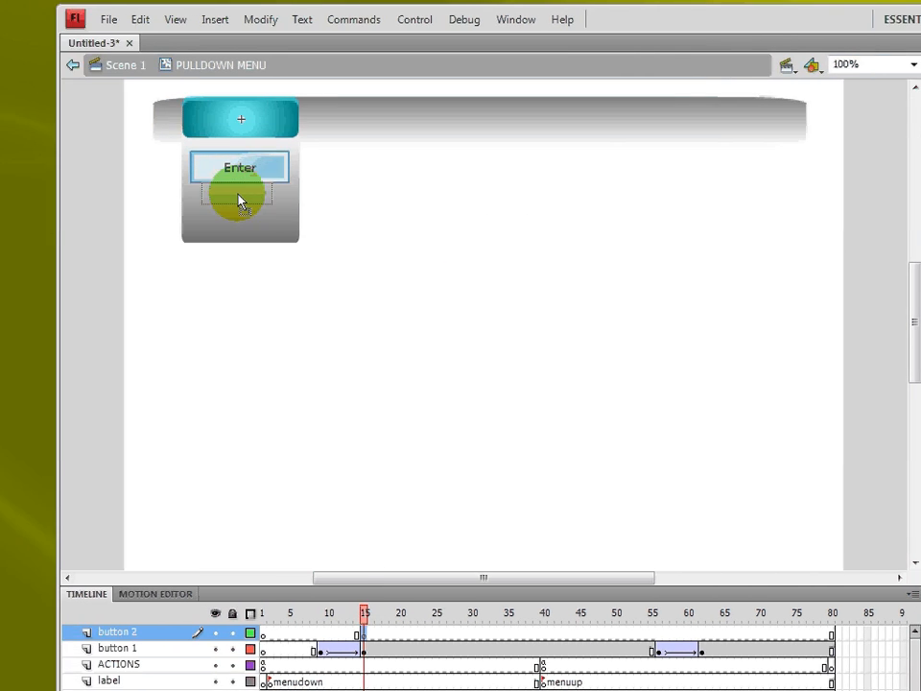
left_click_drag(240, 199, 290, 239)
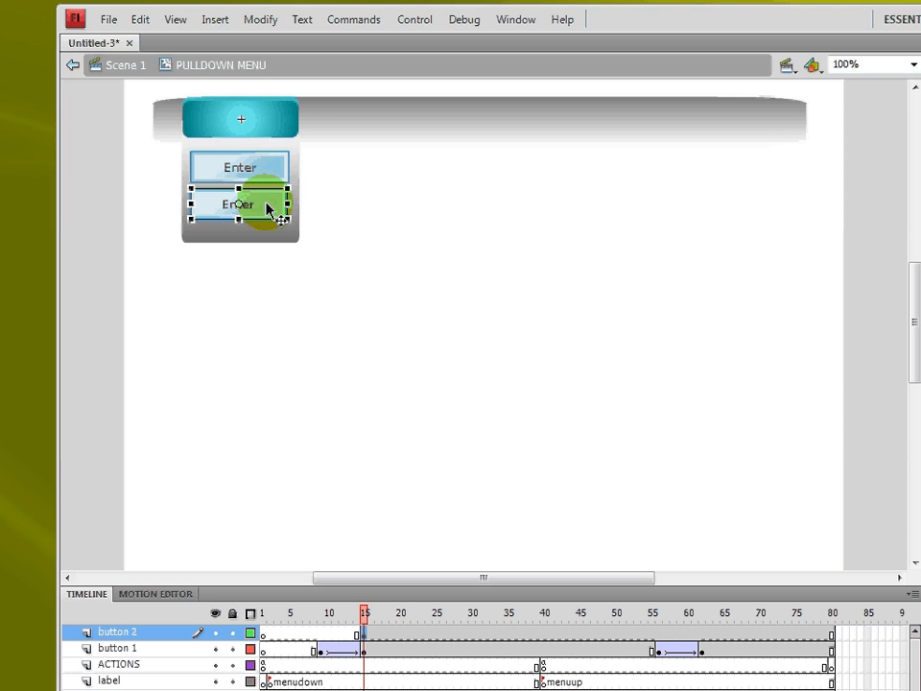
left_click(397, 231)
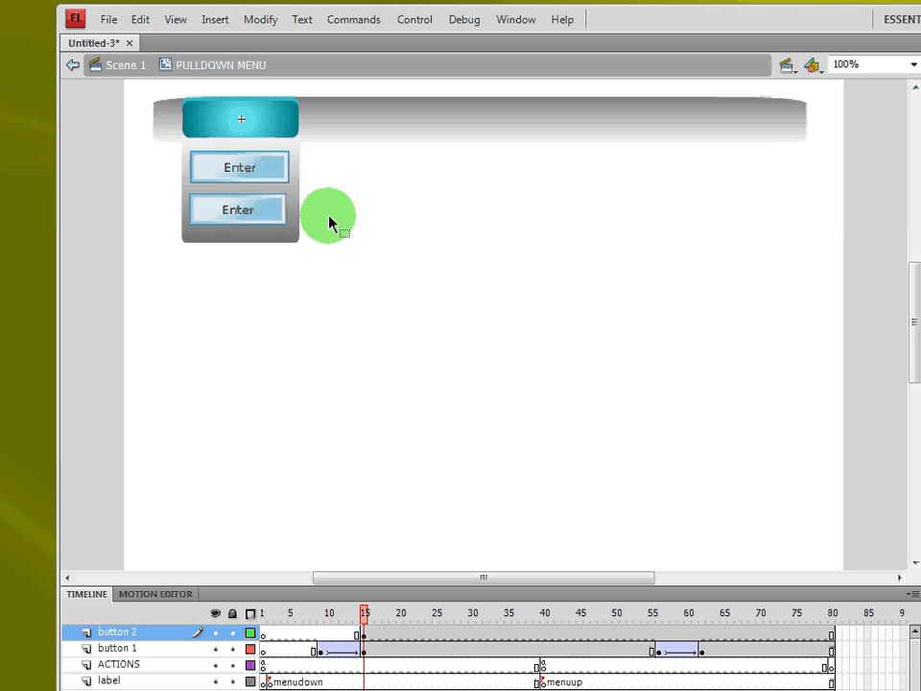
- Insert a keyframe at frame 20 on the button 2 layer and return to frame 15
left_click(276, 213)
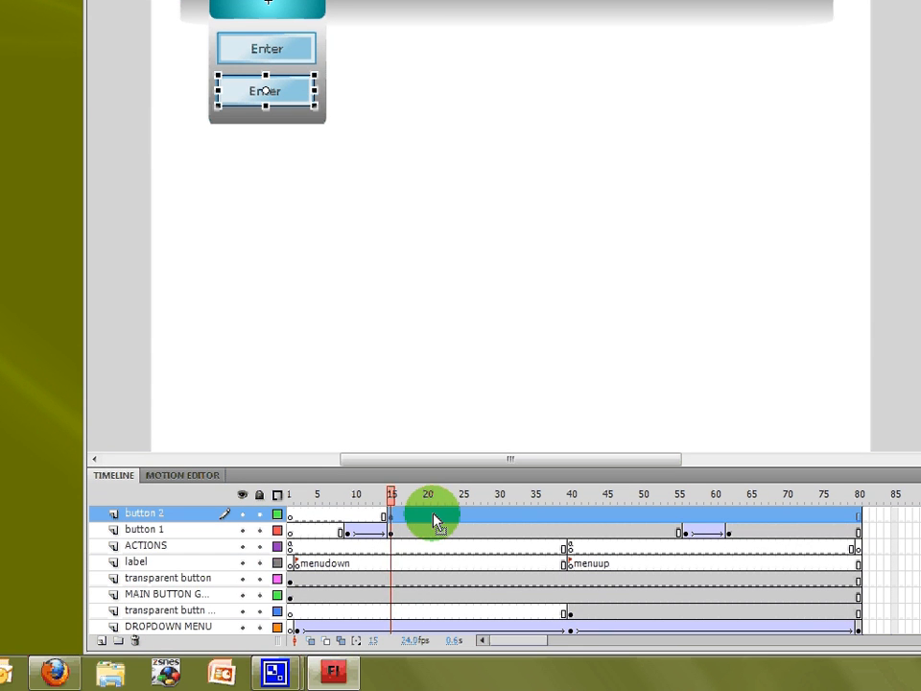
left_click(433, 554)
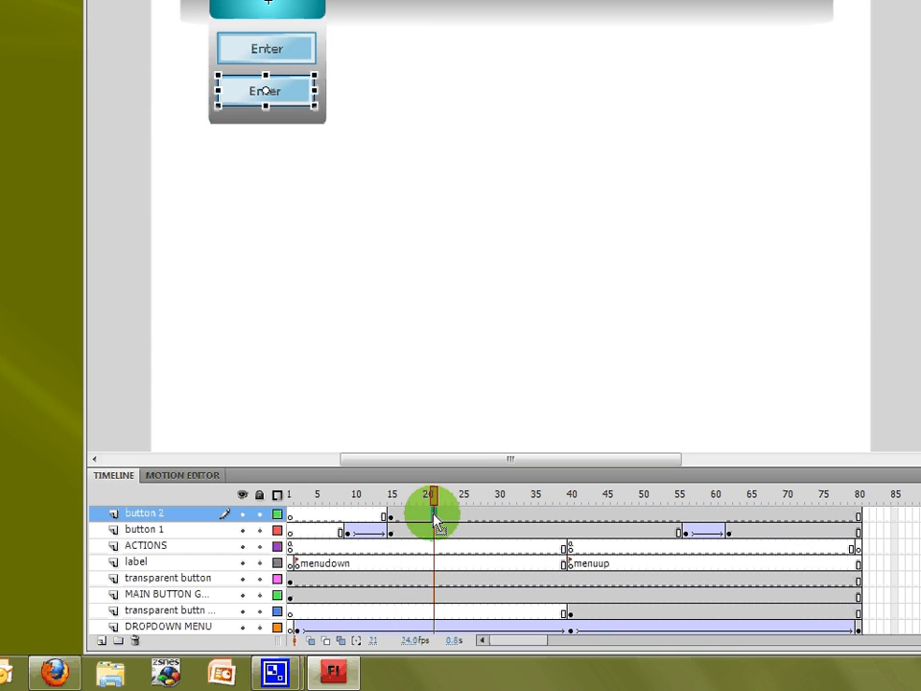
right_click(433, 521)
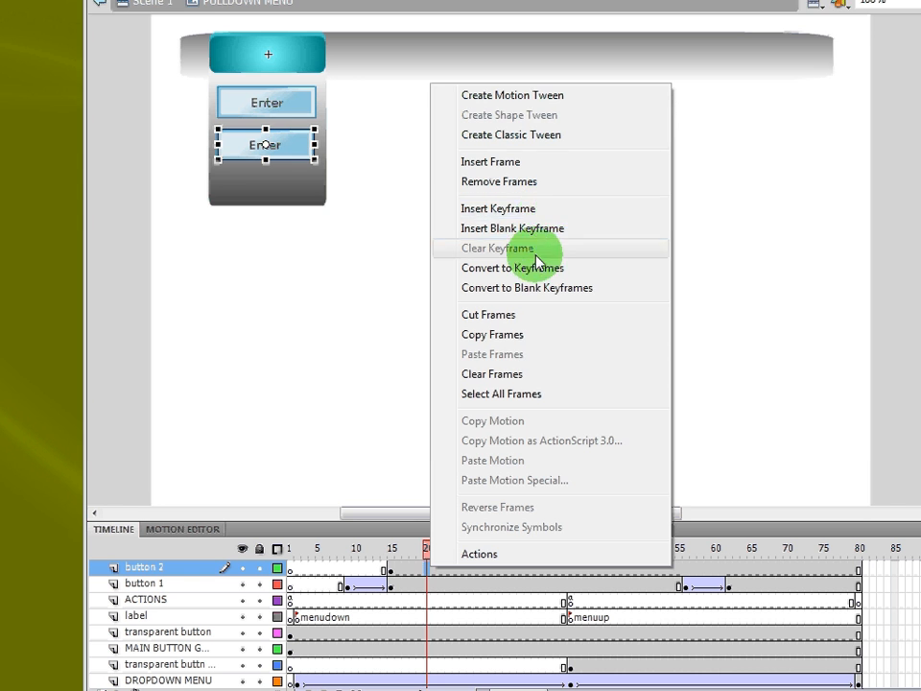
left_click(538, 211)
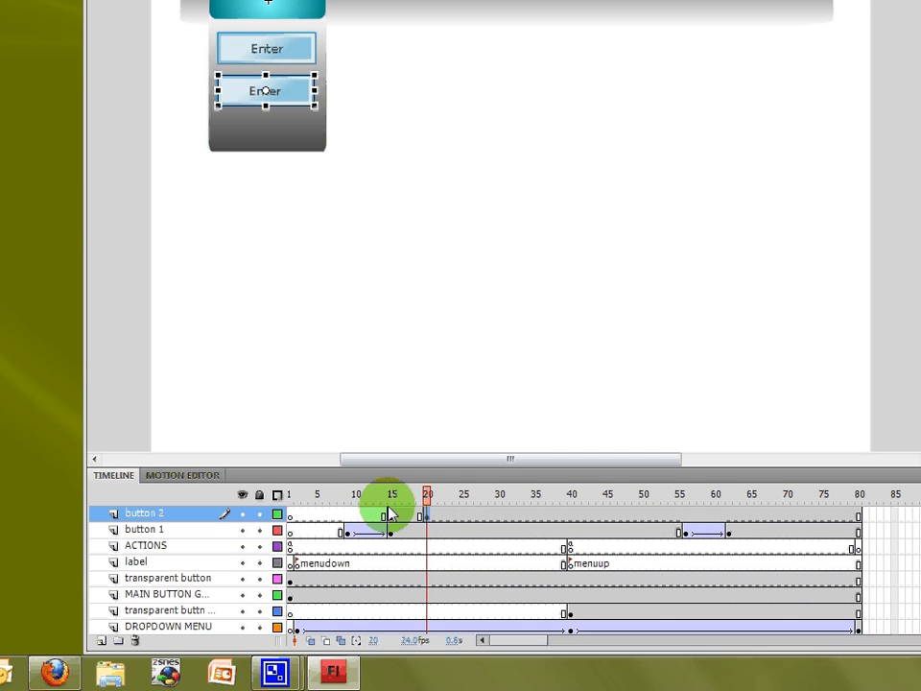
left_click(391, 568)
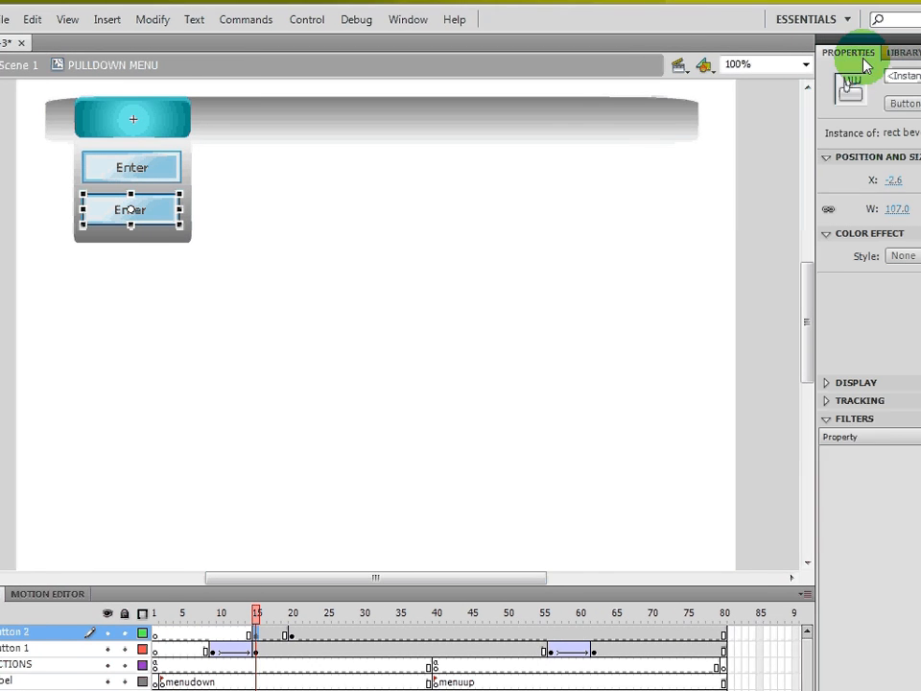
- Set the button 2 instance's alpha to 0% at frame 15 and add a classic tween up to frame 20
left_click(827, 251)
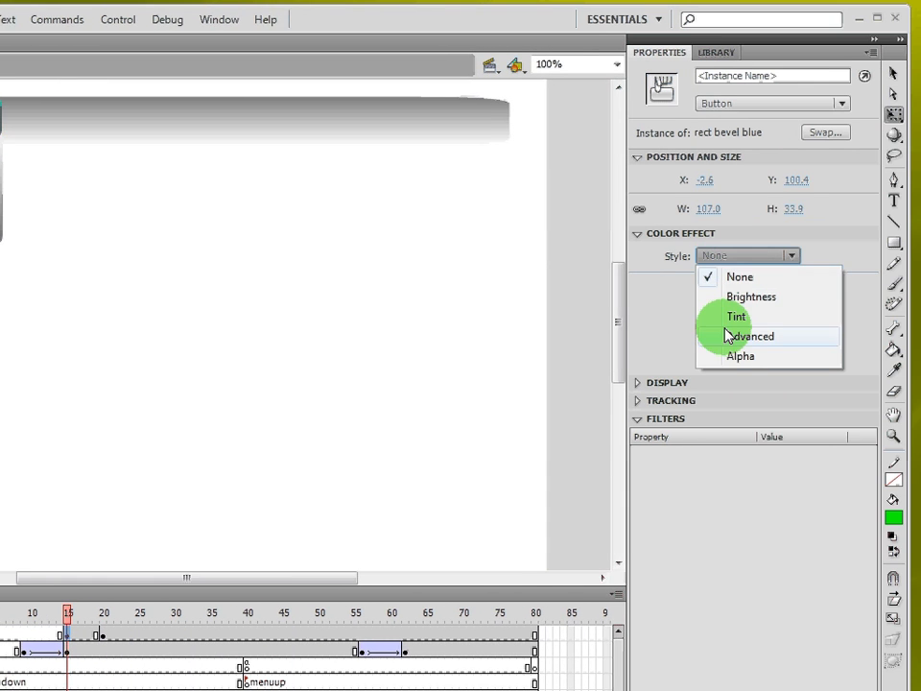
left_click(845, 356)
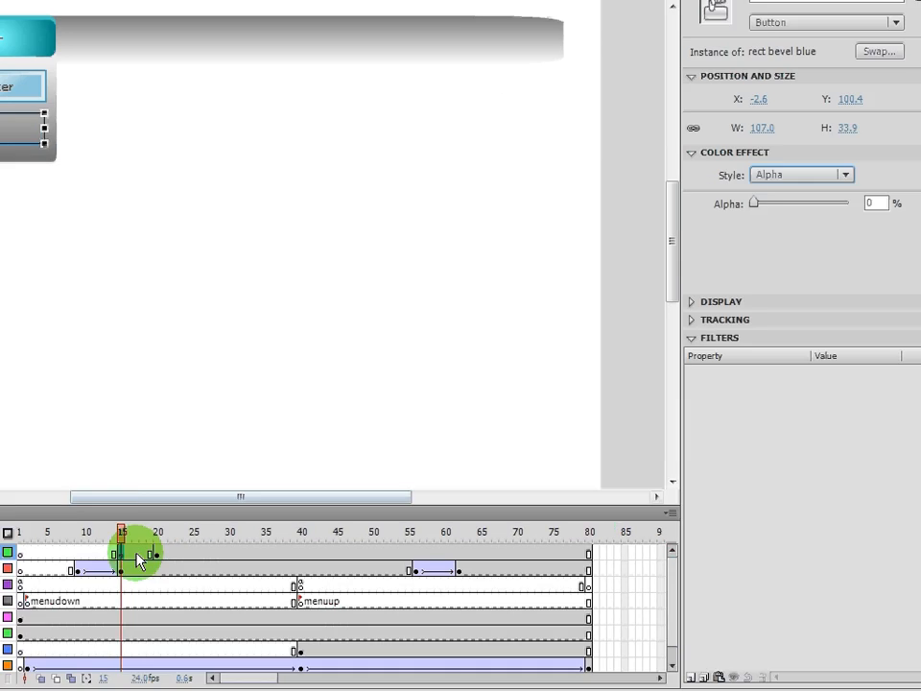
right_click(30, 636)
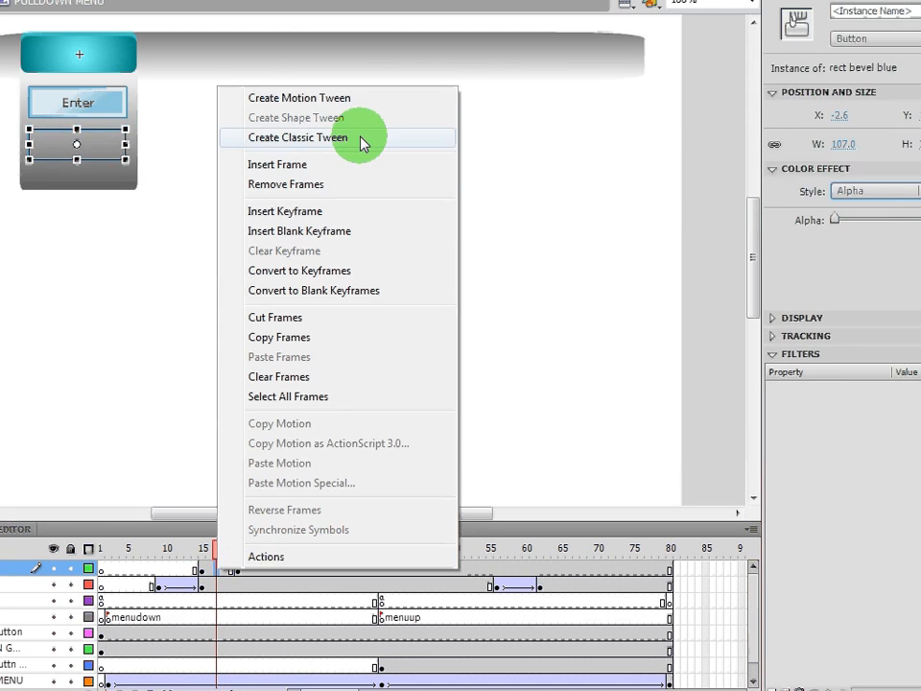
left_click(336, 84)
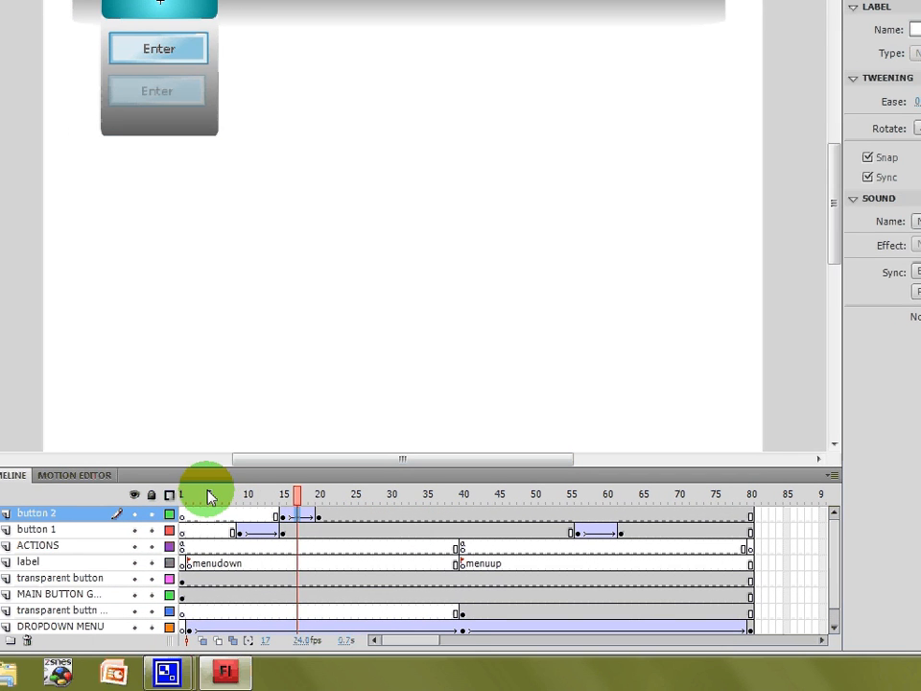
- Insert keyframes at frames 47 and 55 on the button 2 layer
left_click_drag(128, 549, 181, 551)
left_click_drag(292, 505, 534, 546)
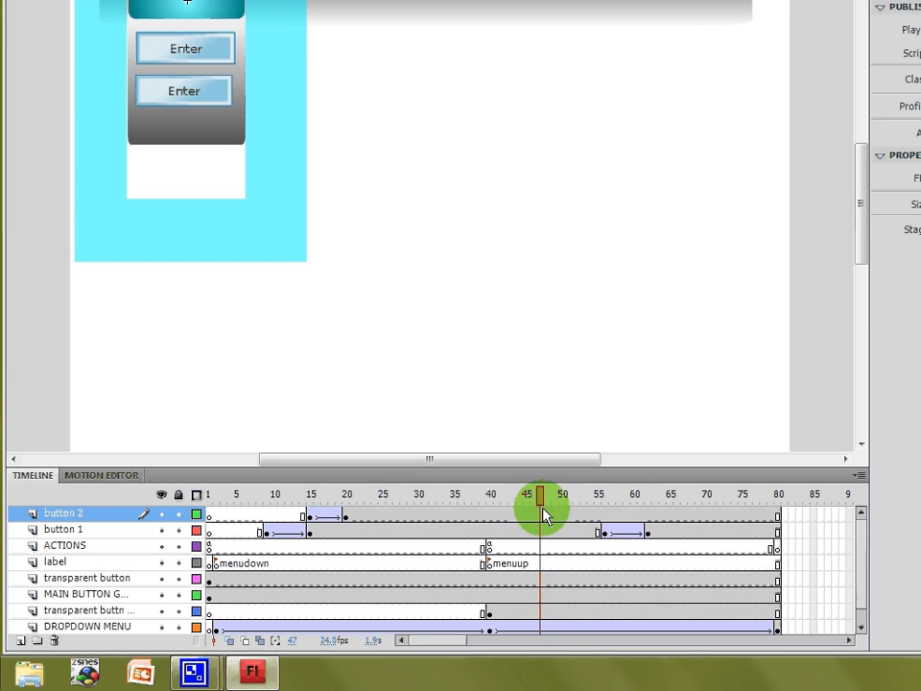
left_click(541, 515)
right_click(540, 515)
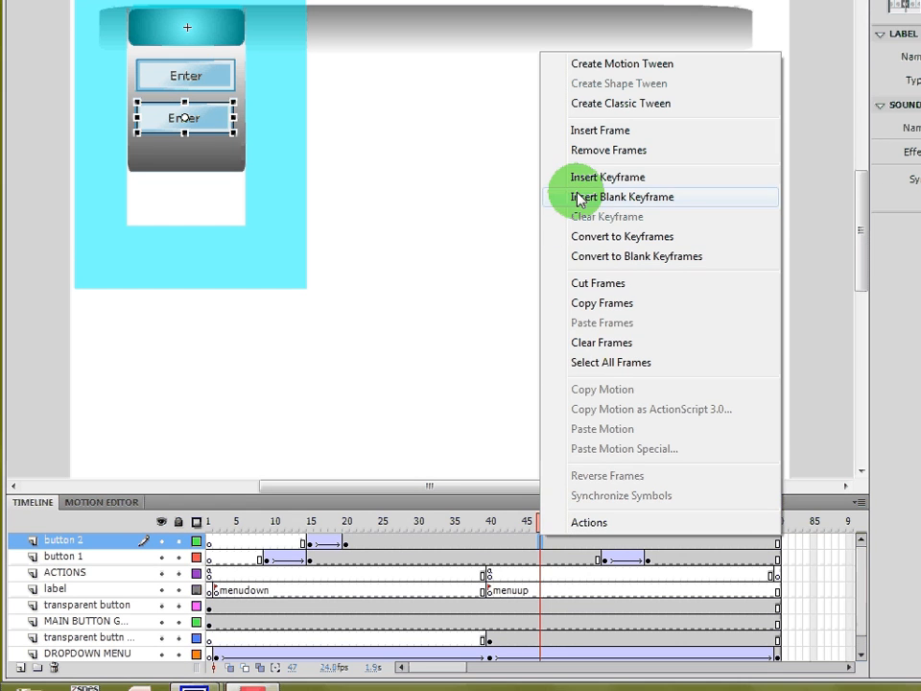
left_click(580, 150)
left_click(597, 543)
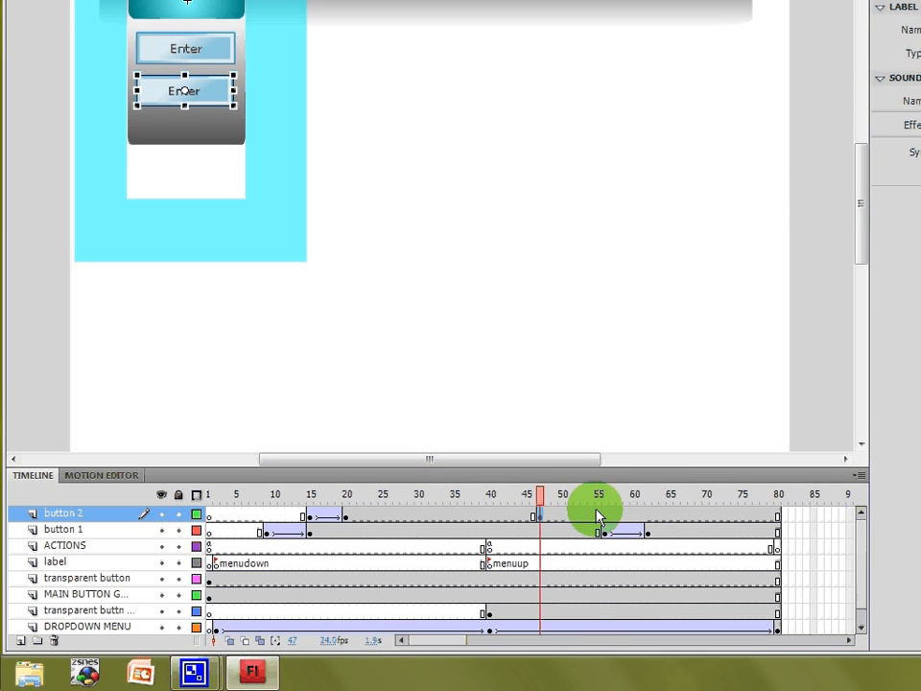
right_click(598, 543)
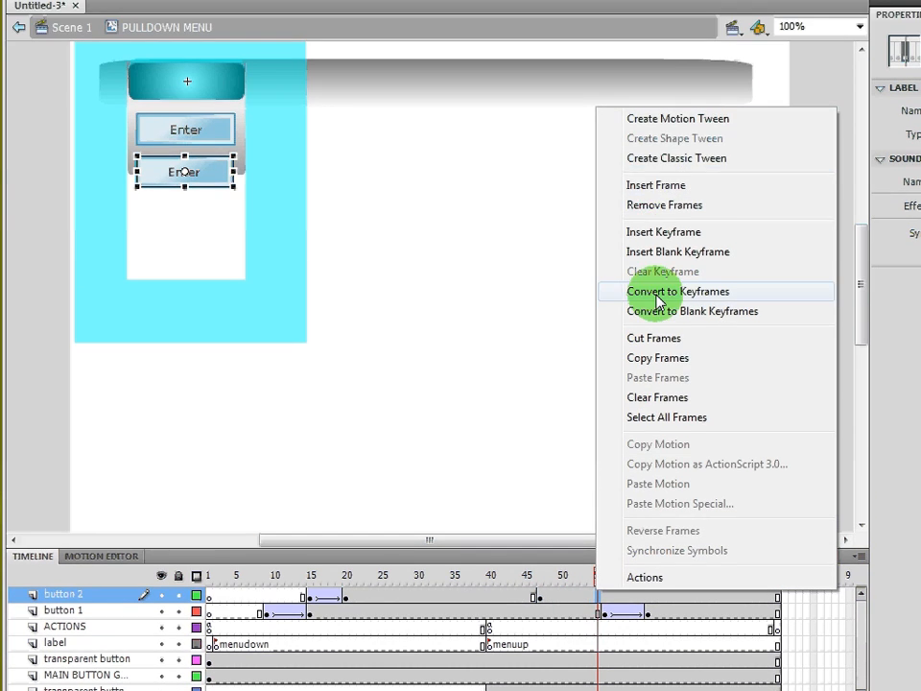
left_click(663, 232)
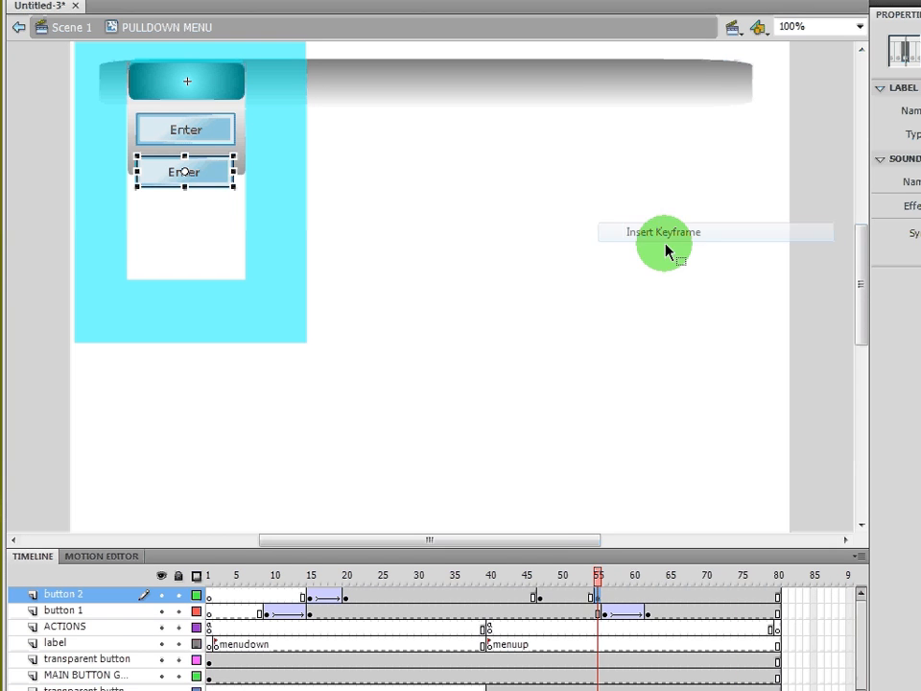
- Create a classic tween between frames 47 and 55 and set button 2's alpha to 0% at frame 55
right_click(555, 593)
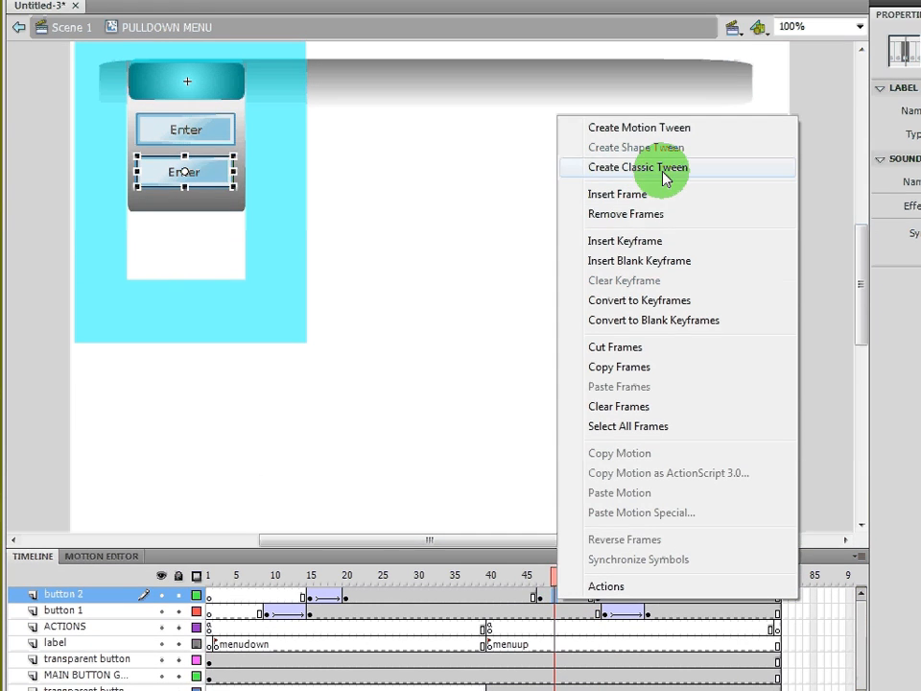
left_click(638, 87)
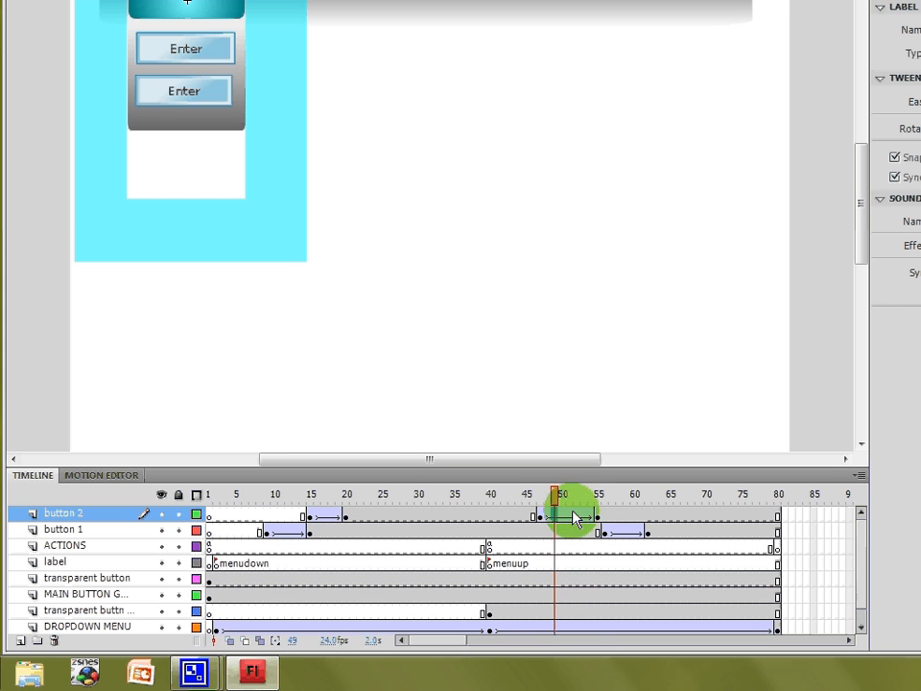
left_click(599, 516)
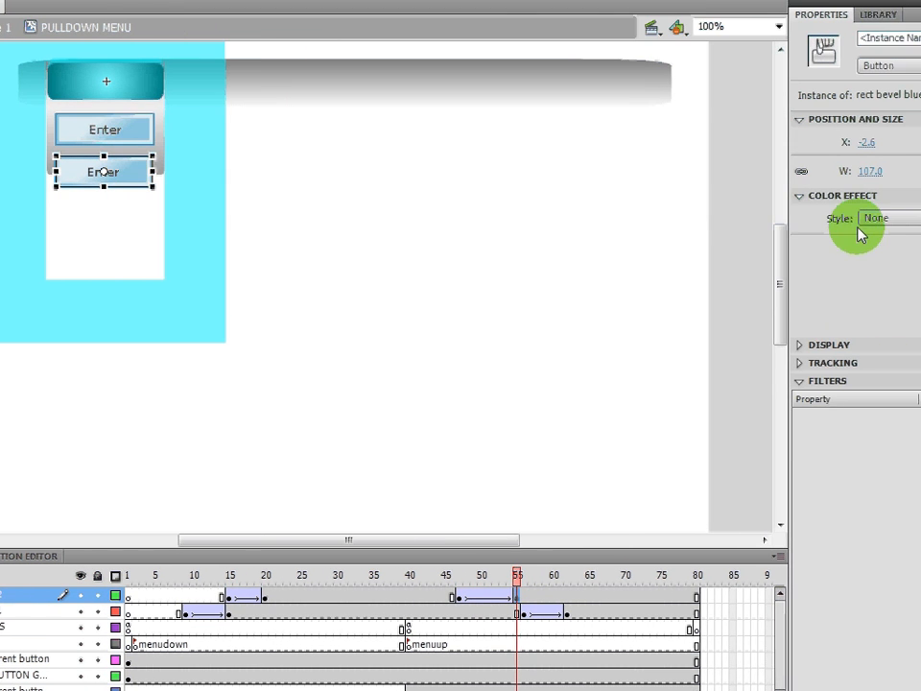
left_click(844, 222)
left_click(806, 318)
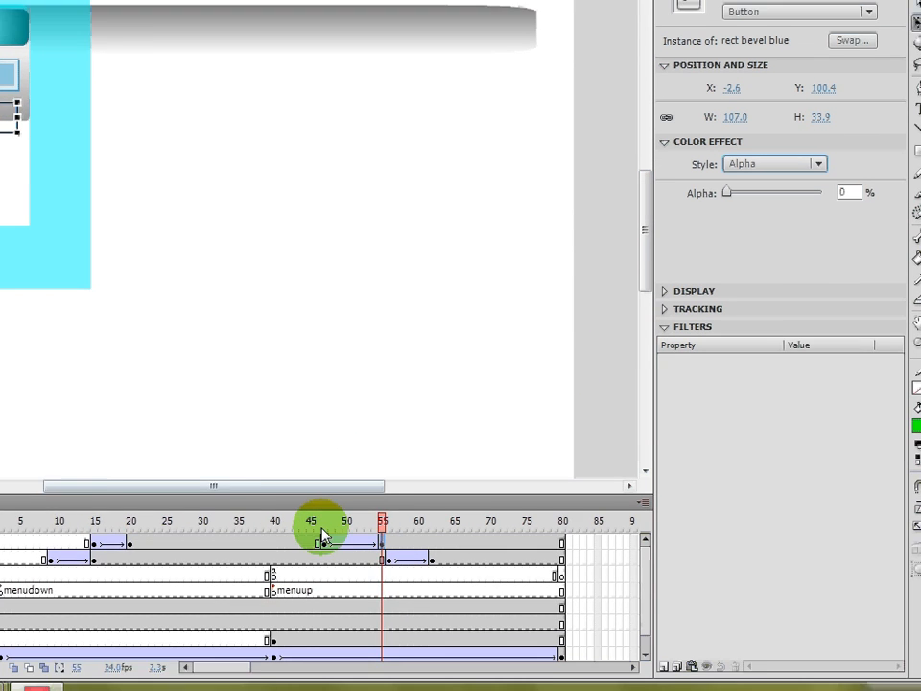
- Add a new layer above button 2 and name it "button 3"
left_click_drag(321, 527, 143, 530)
left_click_drag(253, 506, 275, 593)
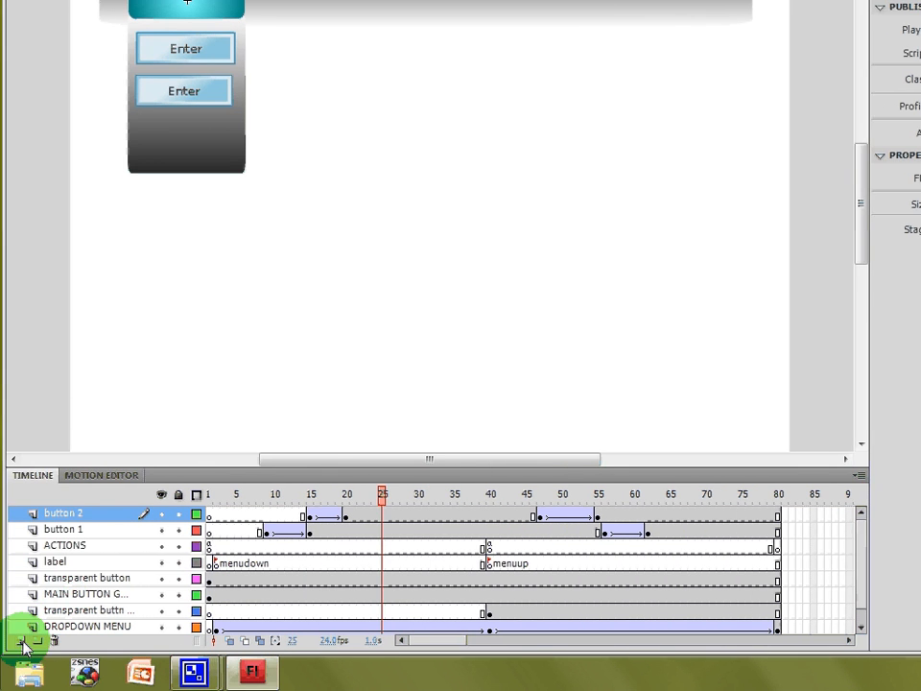
left_click(45, 641)
left_click(153, 514)
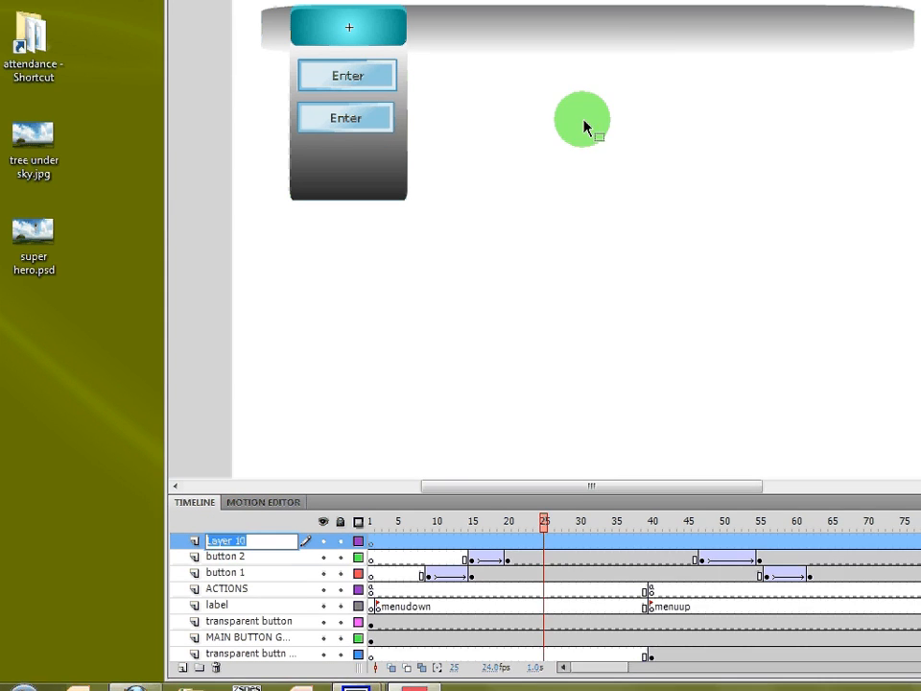
type("butt")
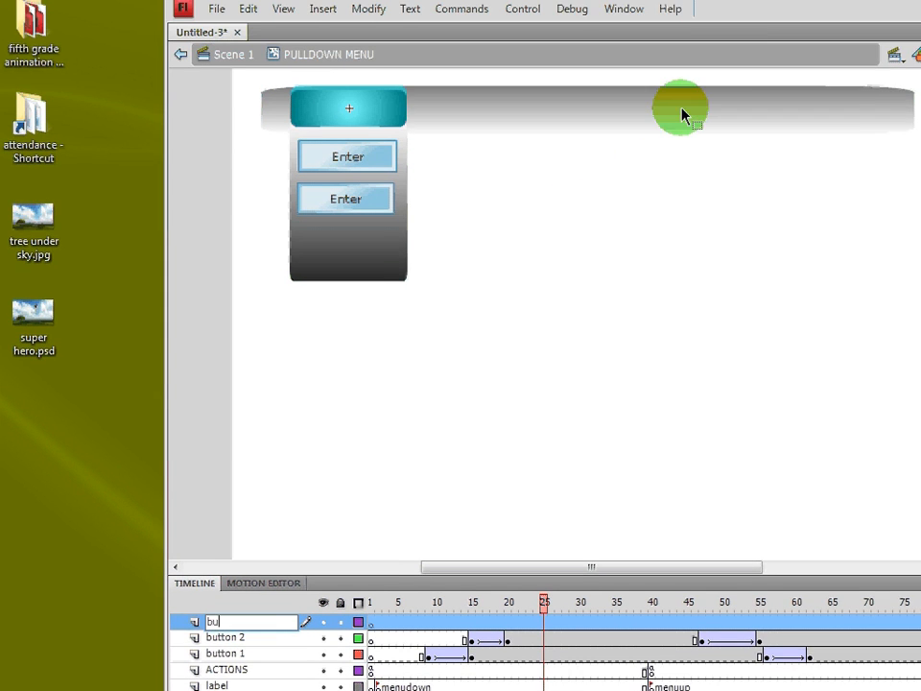
type("on 2")
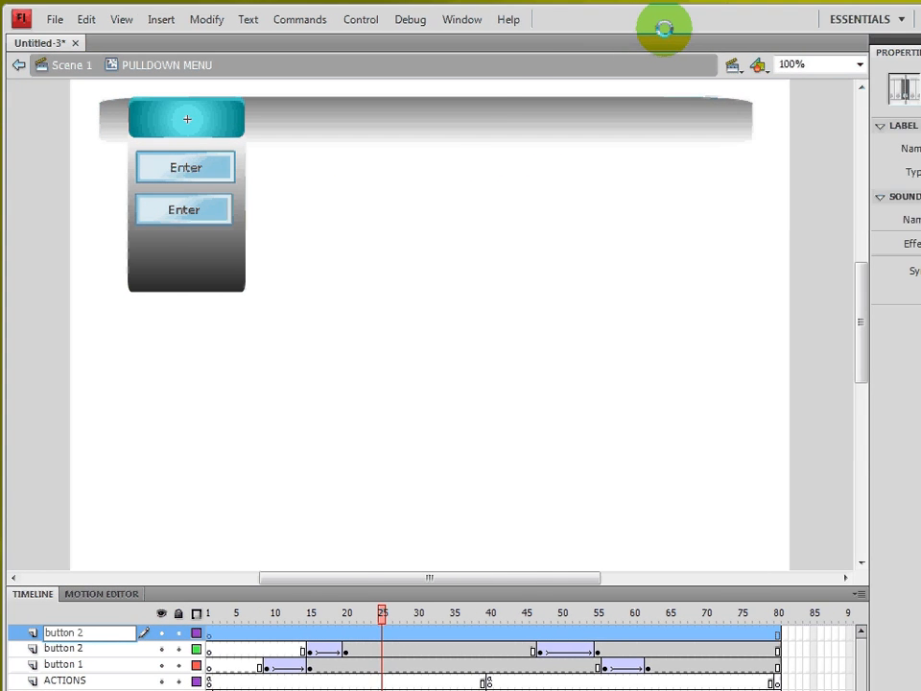
key("Return")
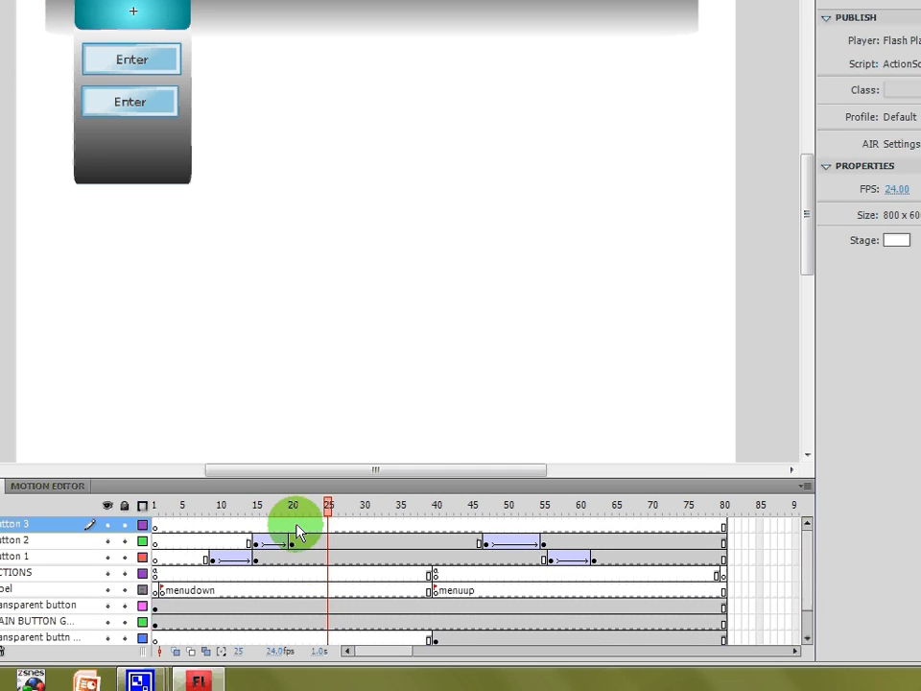
- Insert a keyframe at frame 20 on the button 3 layer
left_click(352, 635)
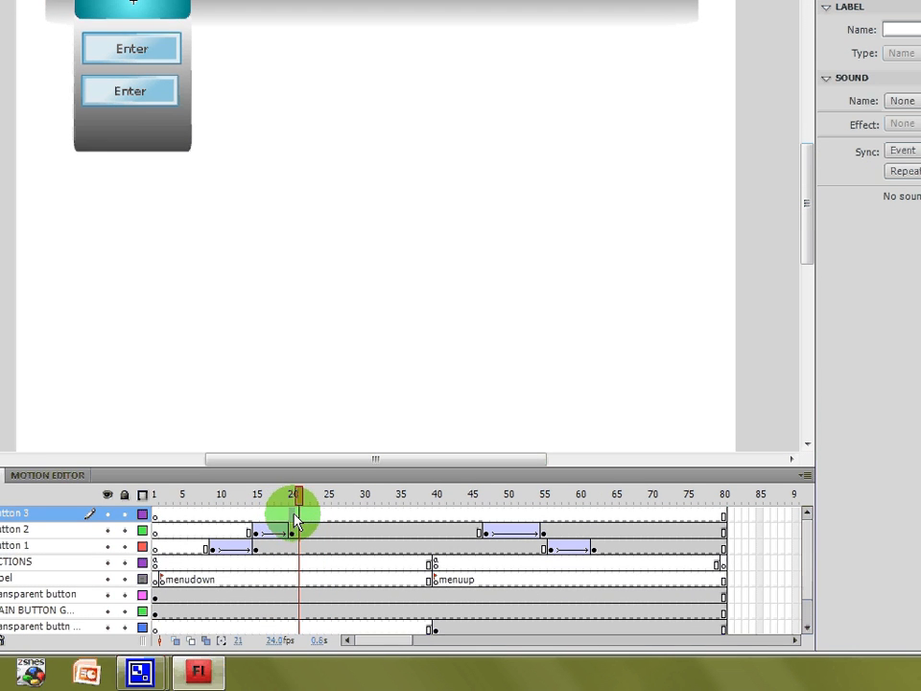
right_click(296, 519)
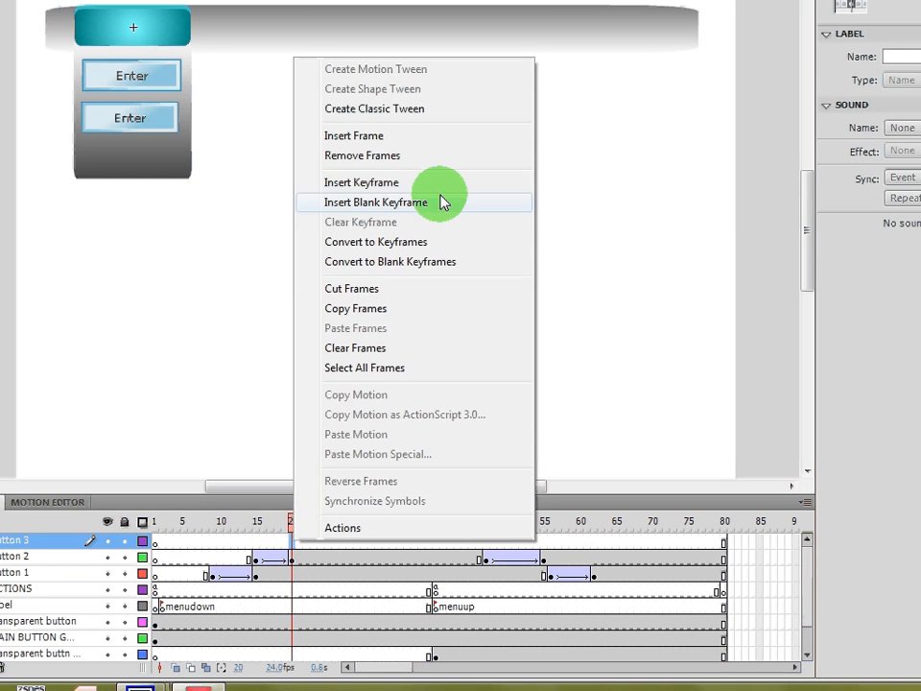
left_click(443, 159)
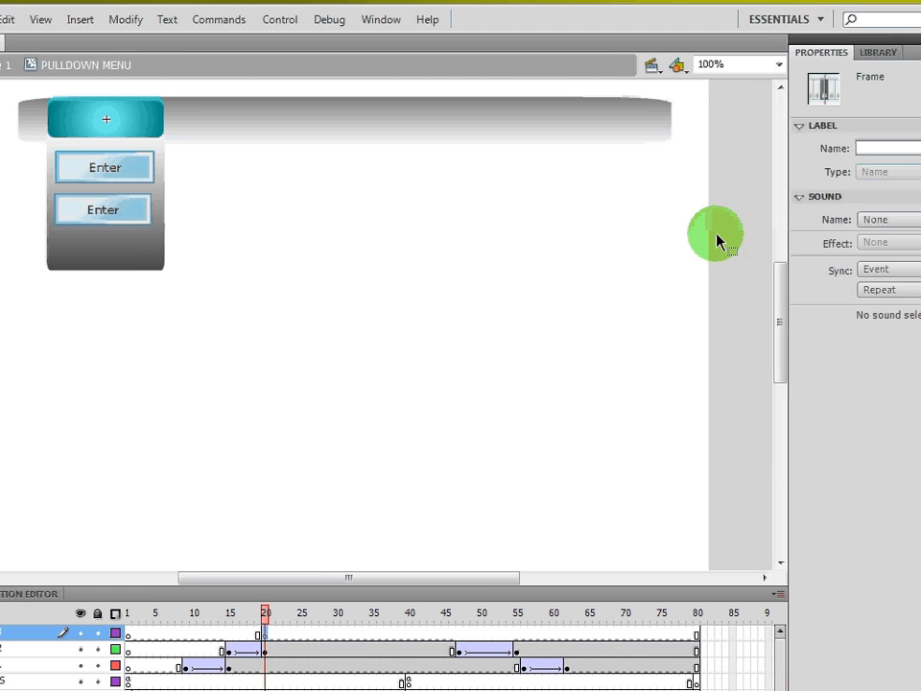
- Place the rect bevel blue button from the library into the dropdown panel below the second button
left_click(878, 52)
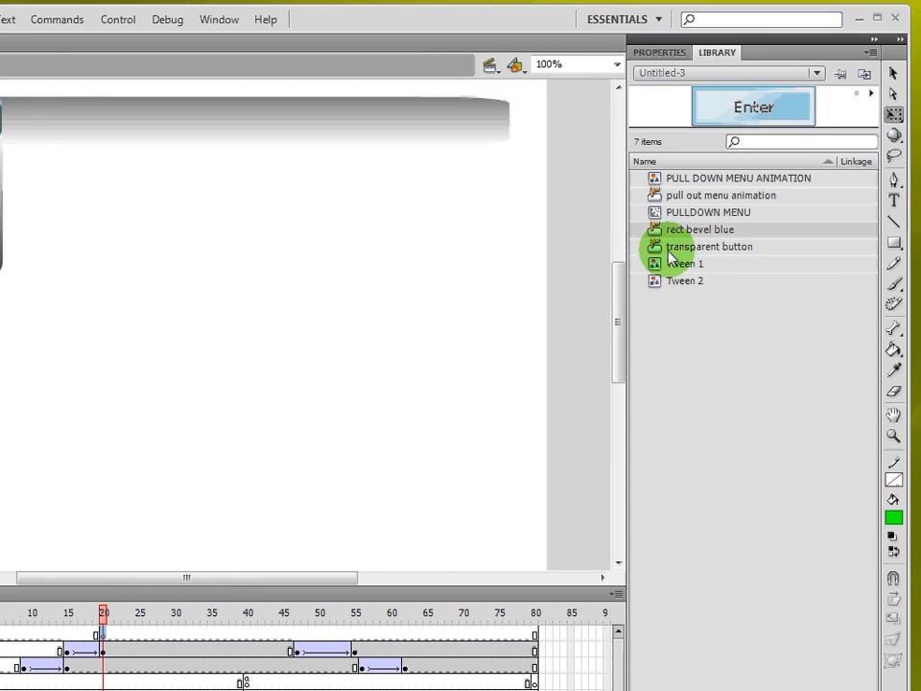
left_click_drag(672, 231, 51, 252)
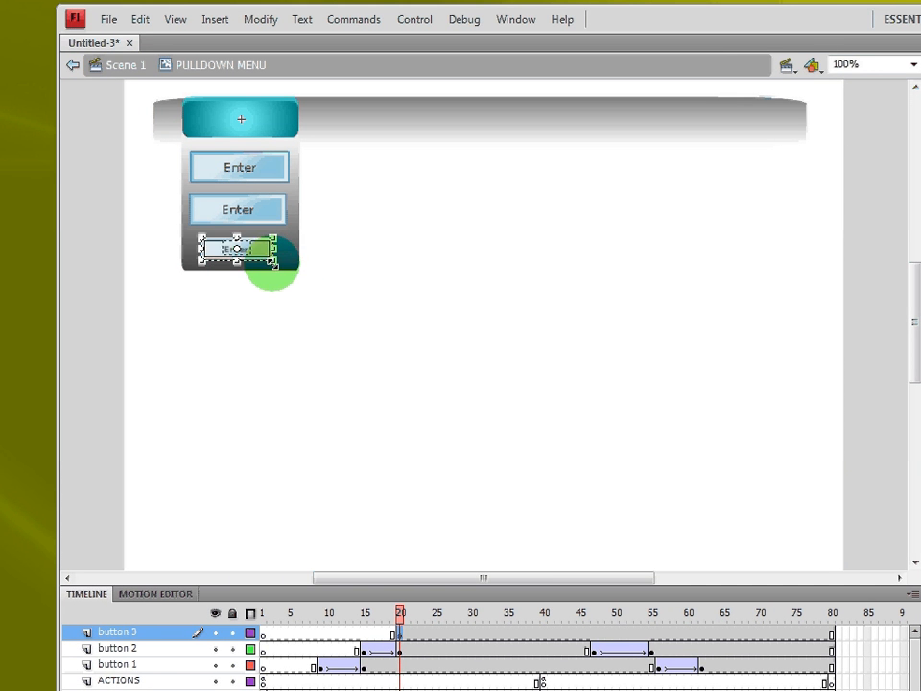
left_click_drag(275, 264, 290, 267)
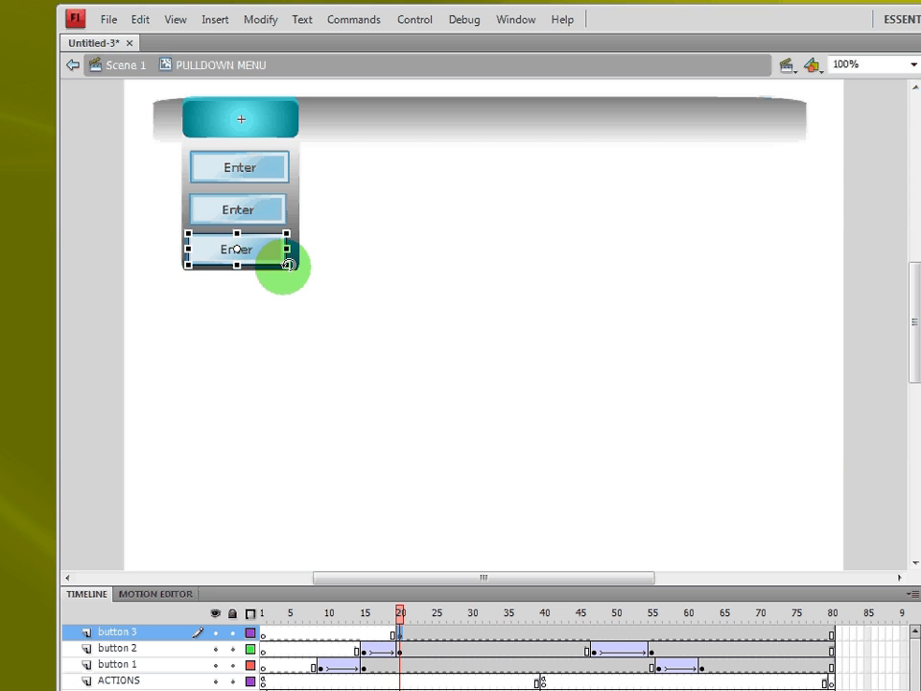
left_click_drag(282, 264, 286, 266)
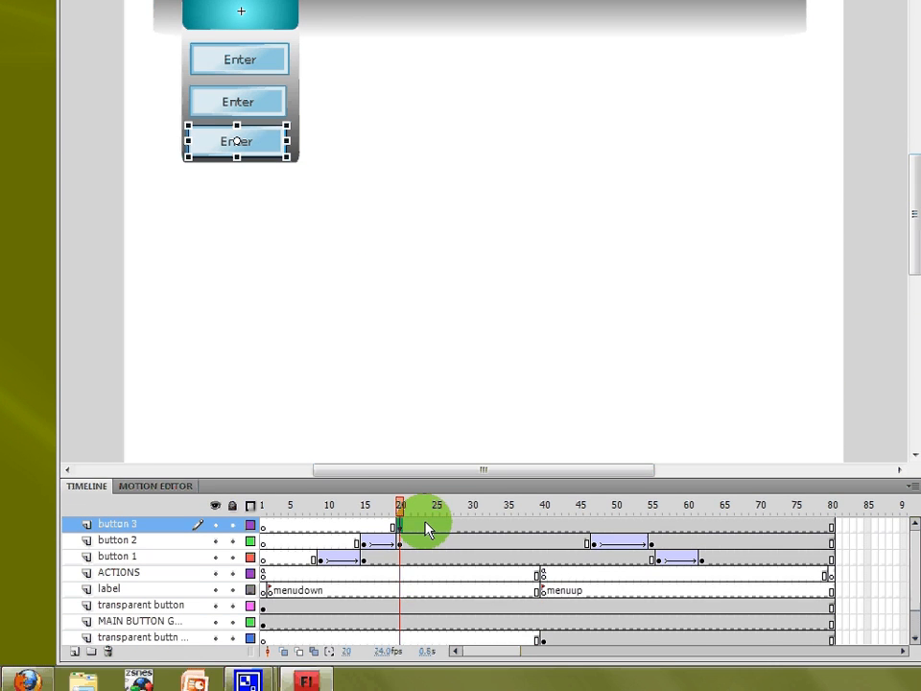
- Insert a keyframe at frame 25 on the button 3 layer and add a classic tween from frame 20 to 25
left_click(435, 554)
right_click(434, 553)
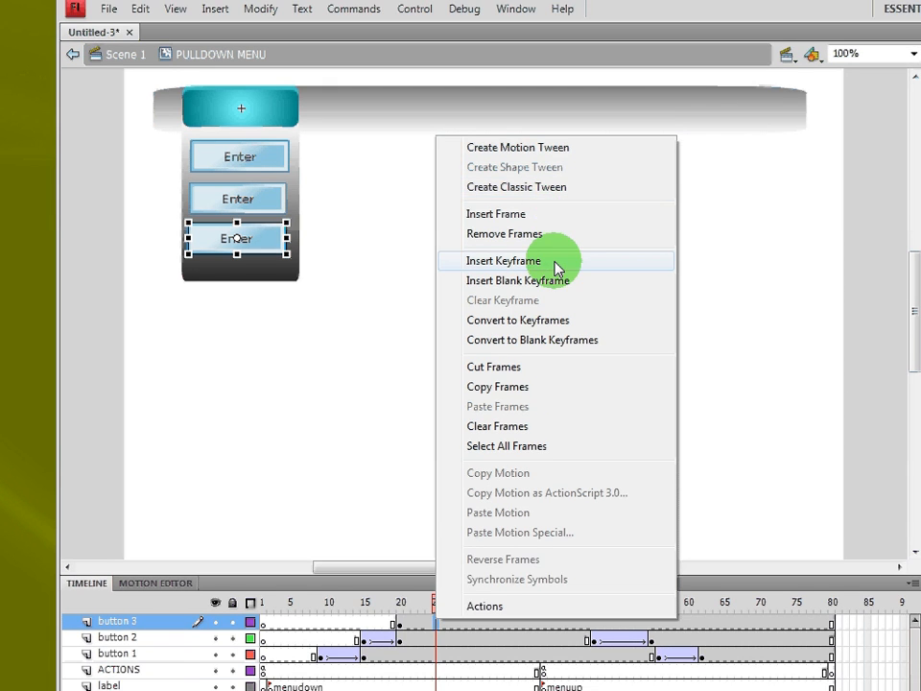
left_click(555, 263)
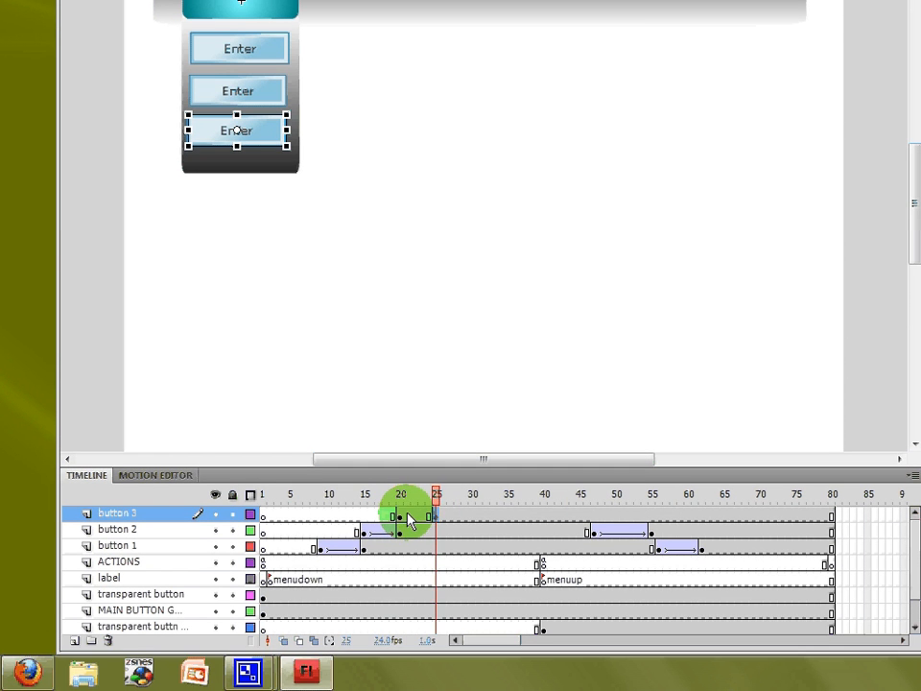
right_click(403, 515)
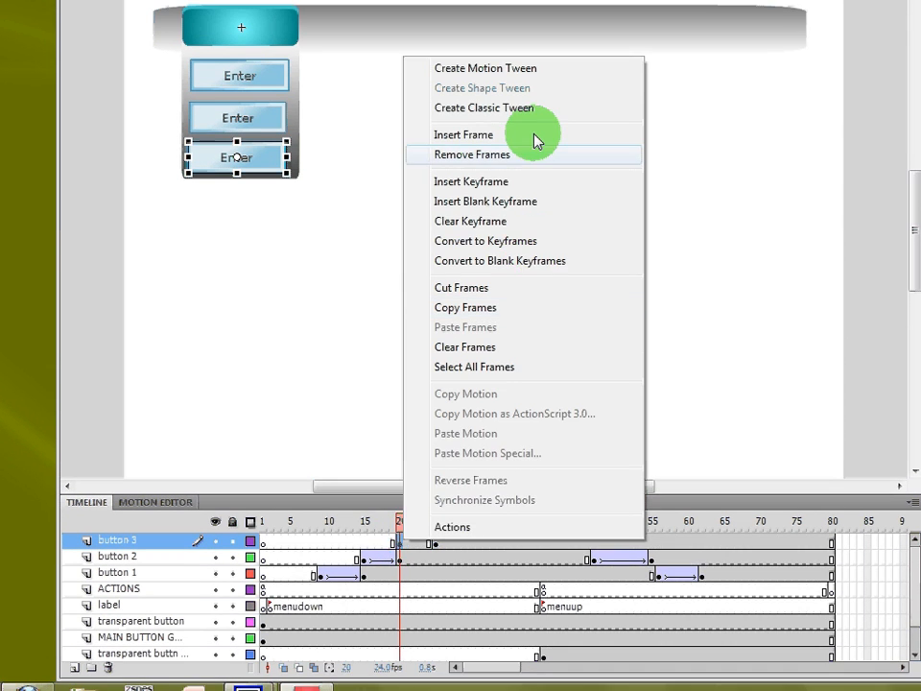
left_click(519, 83)
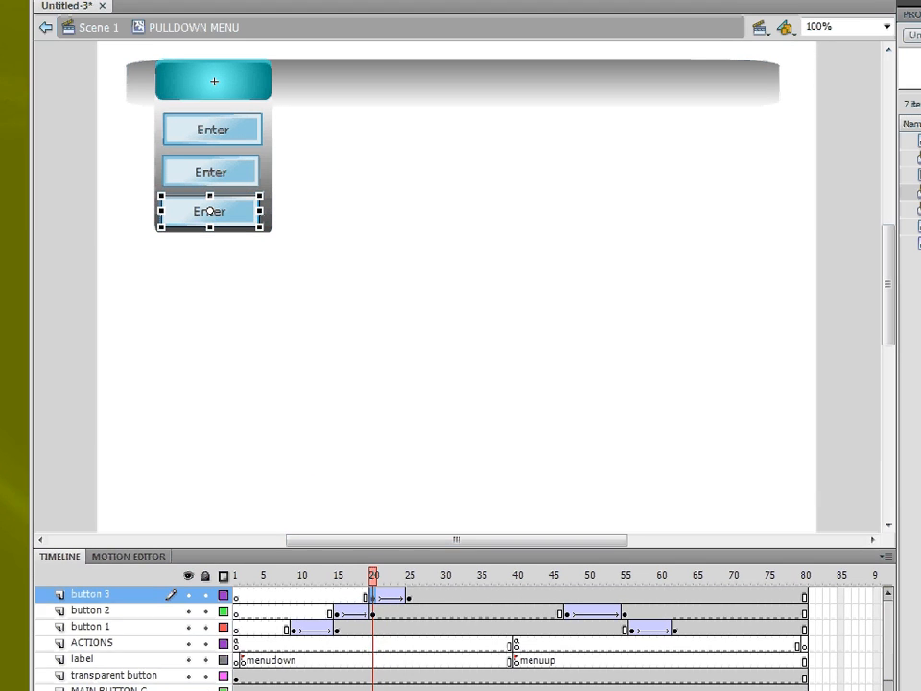
- Set the button 3 instance's alpha to 0% at frame 20
left_click(910, 14)
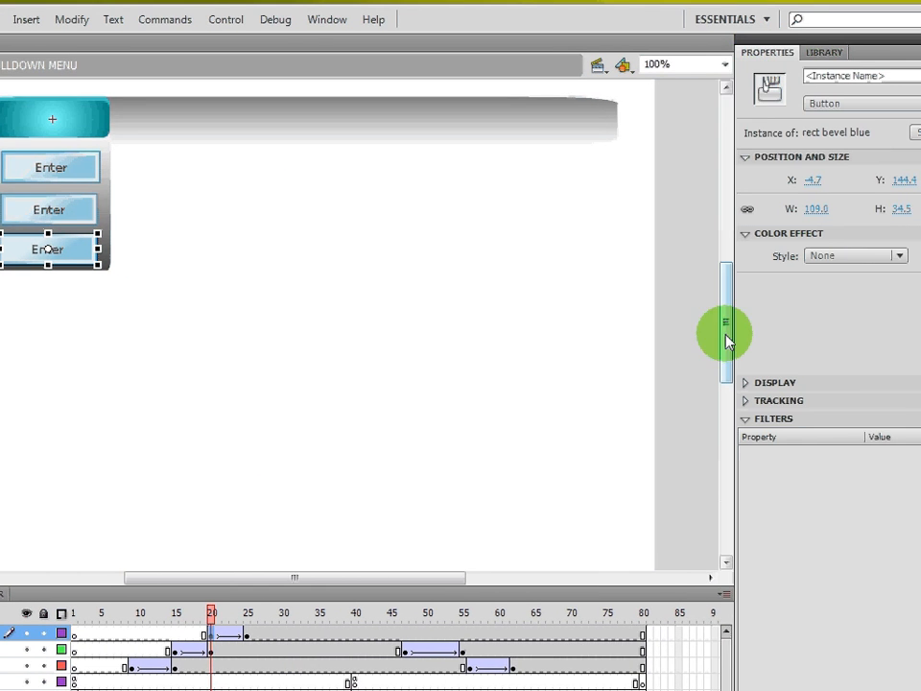
left_click(849, 255)
left_click(850, 356)
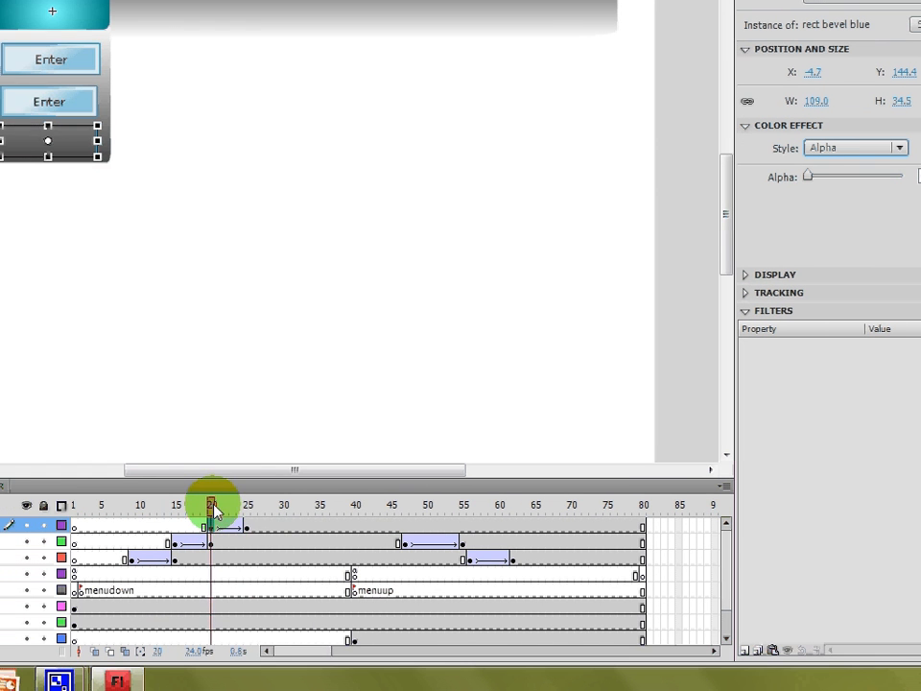
- Insert keyframes at frames 42 and 48 on the button 3 layer
left_click_drag(215, 511, 347, 518)
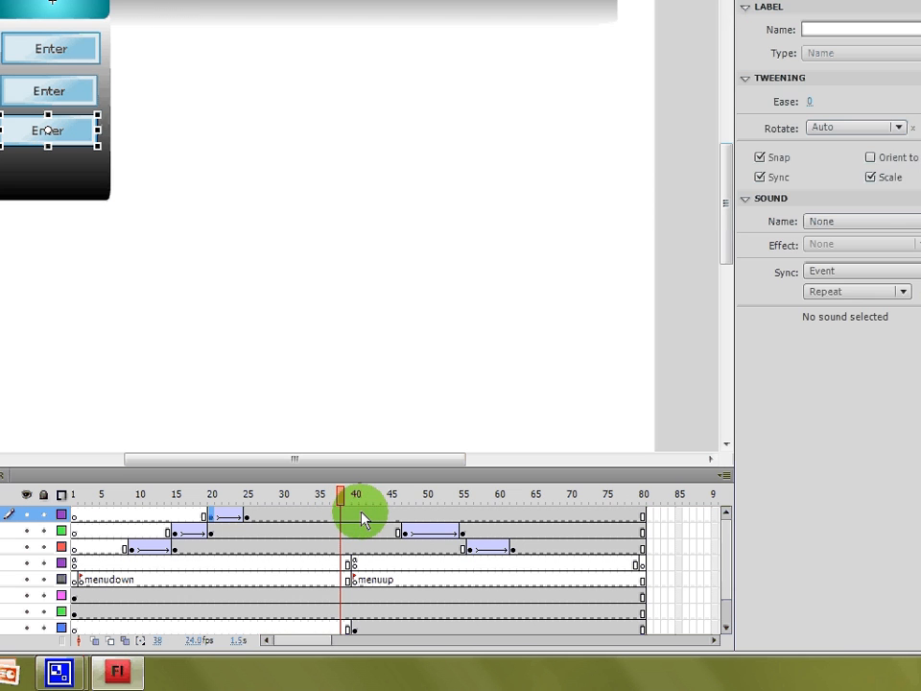
right_click(367, 516)
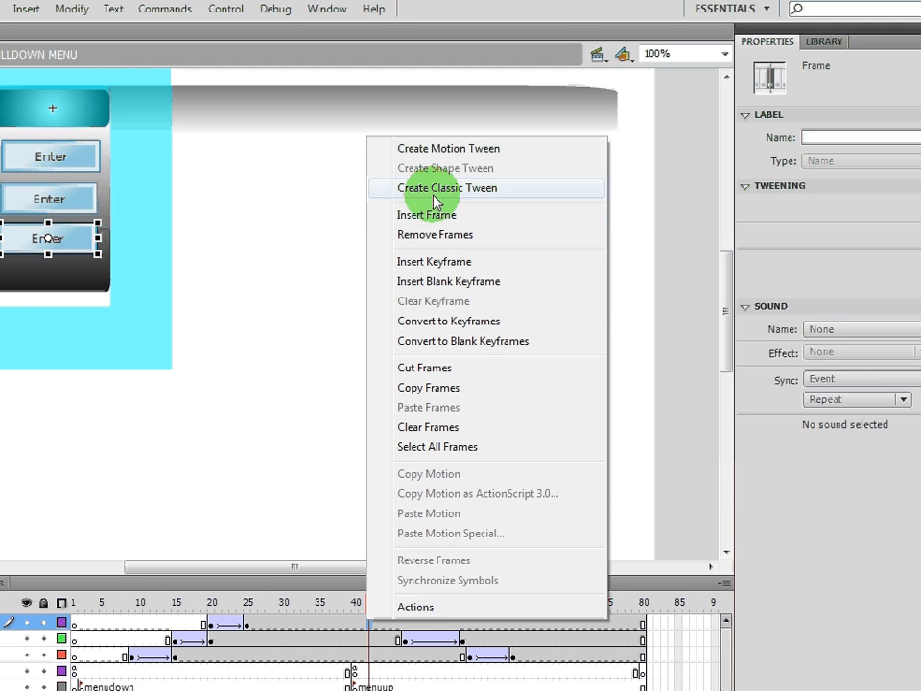
left_click(437, 268)
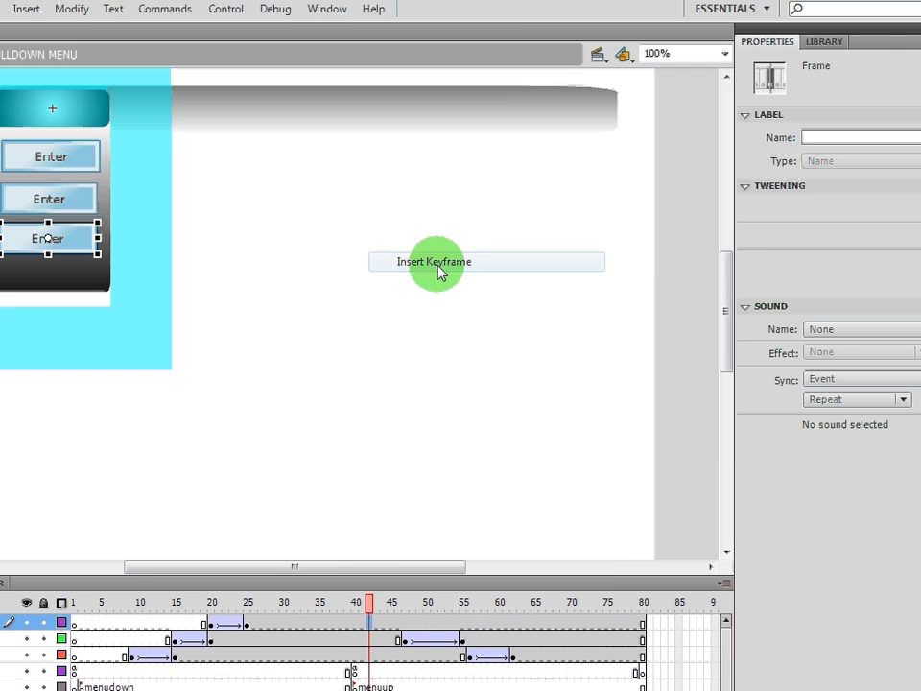
left_click(412, 626)
right_click(412, 625)
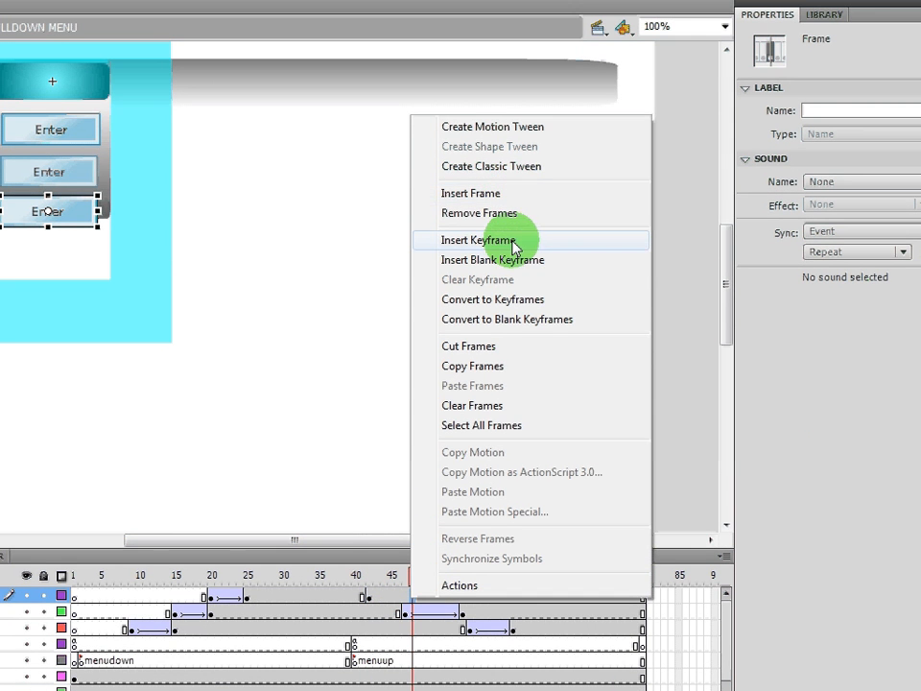
left_click(514, 241)
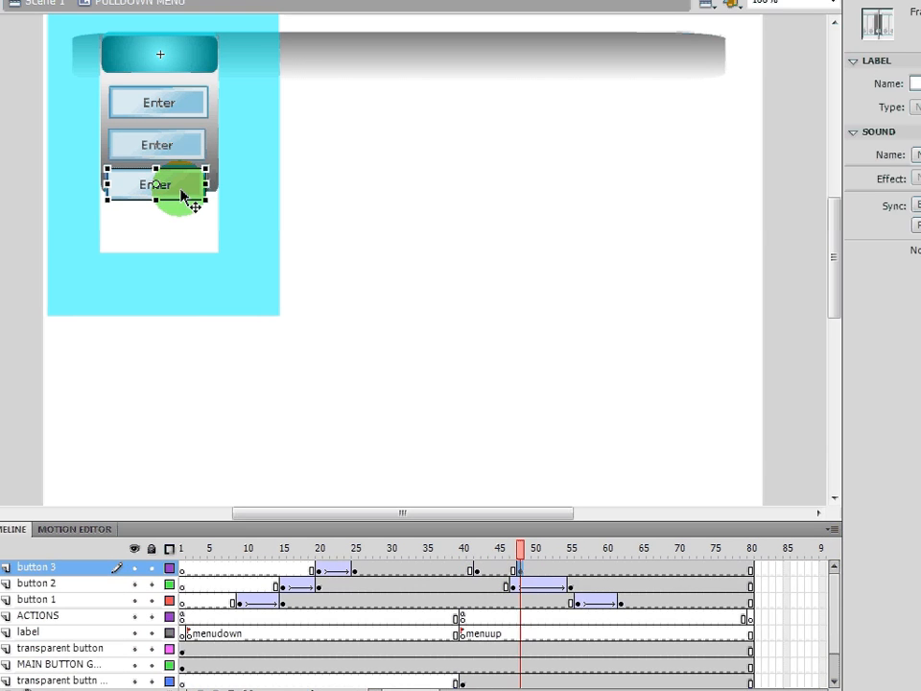
- Set the button 3 instance's color effect to Alpha at 0% on frame 48
left_click(75, 140)
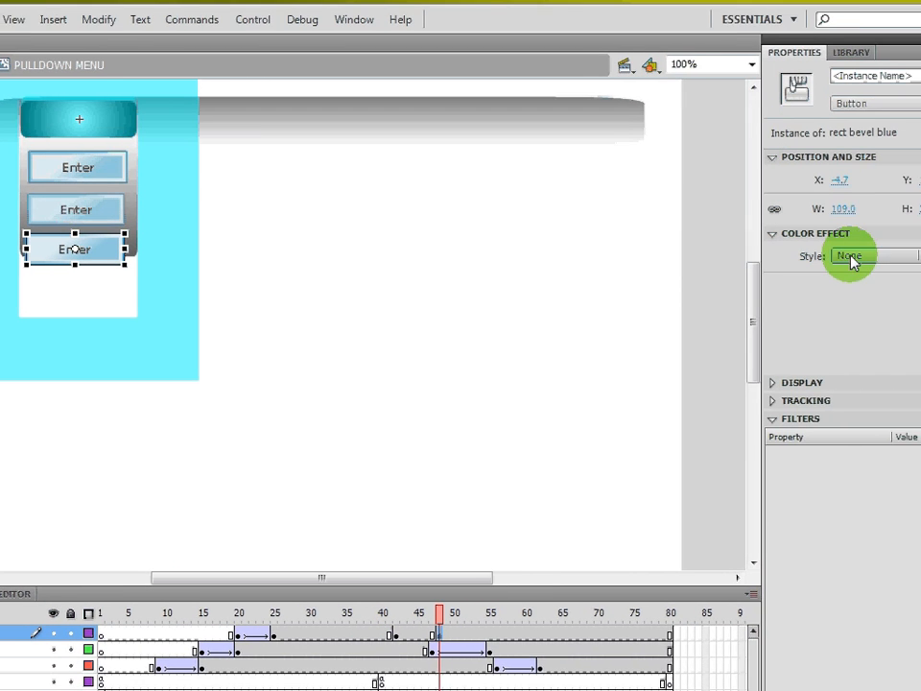
left_click(920, 198)
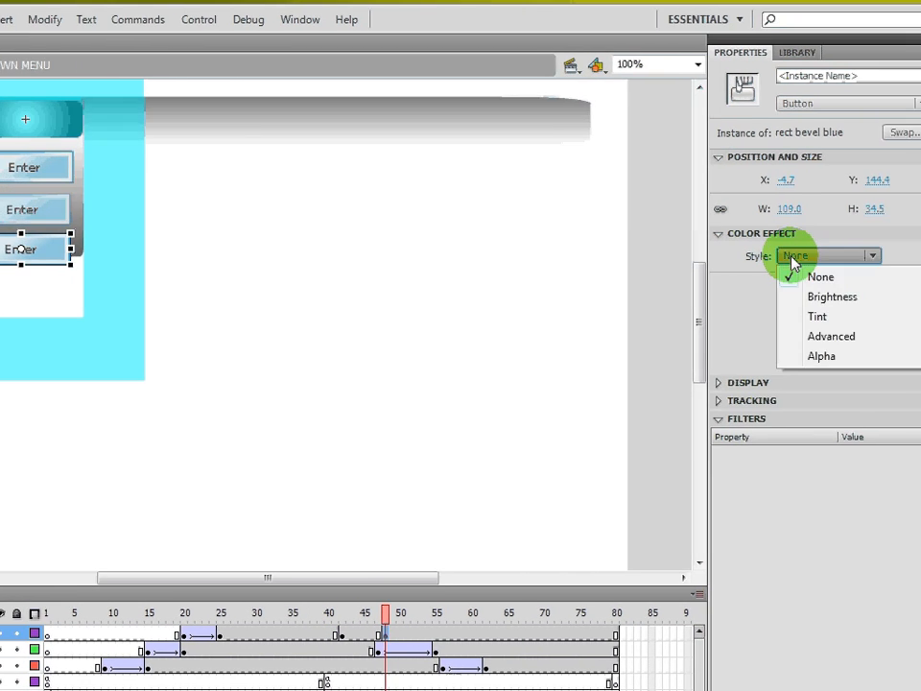
left_click(822, 356)
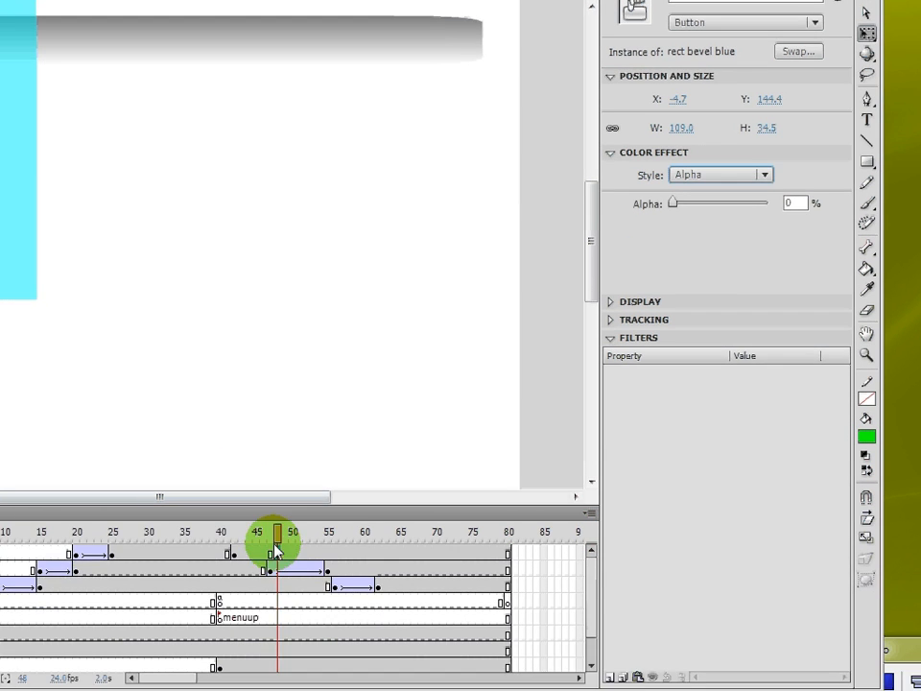
- Create a classic tween between frames 42 and 48 on the button 3 layer
right_click(248, 554)
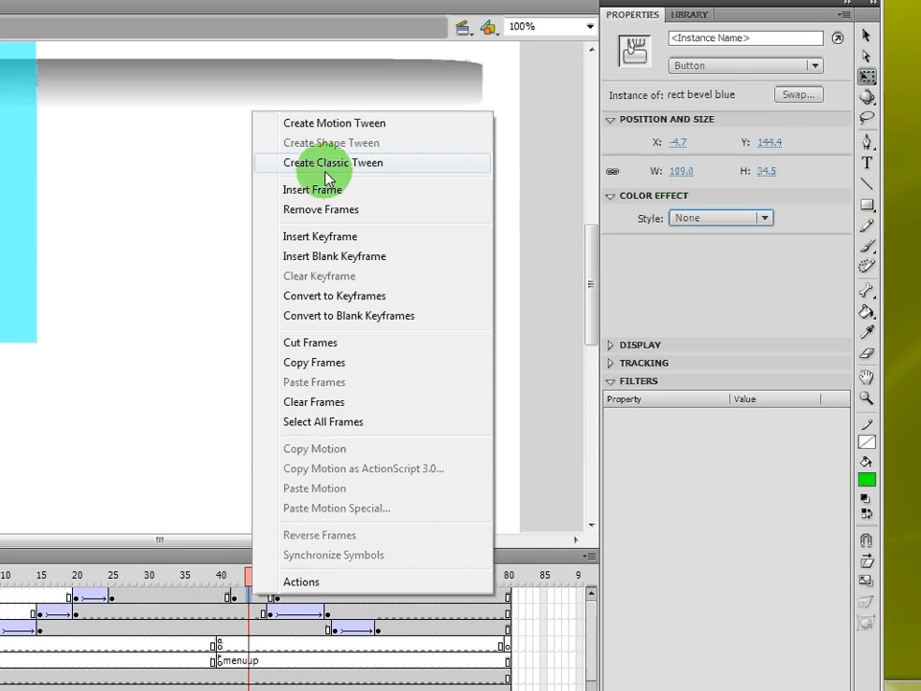
left_click(327, 121)
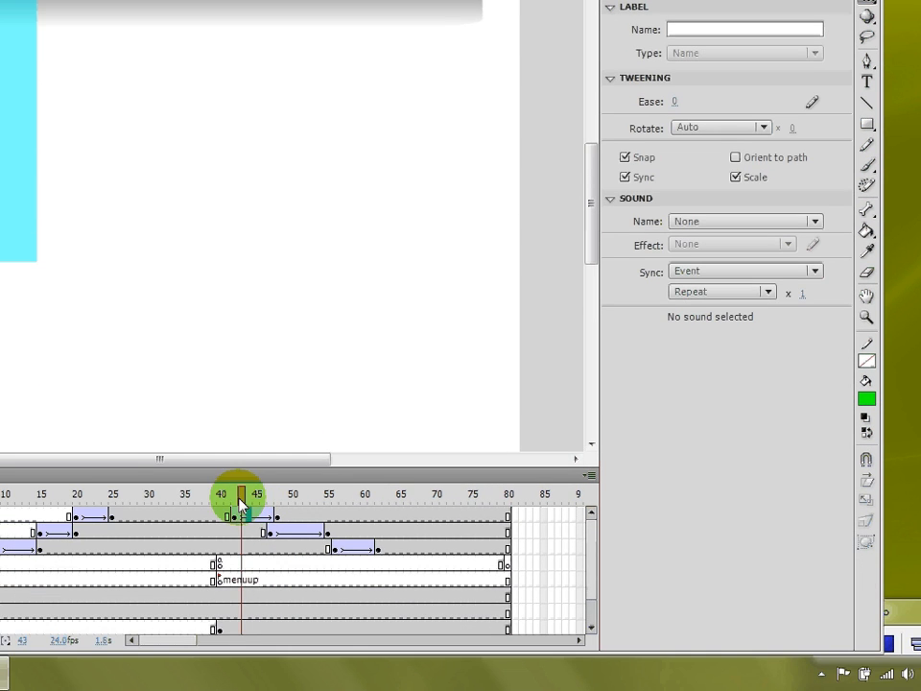
- Scrub through the pulldown menu timeline and inspect each of the three button instances in the panel
left_click(219, 580)
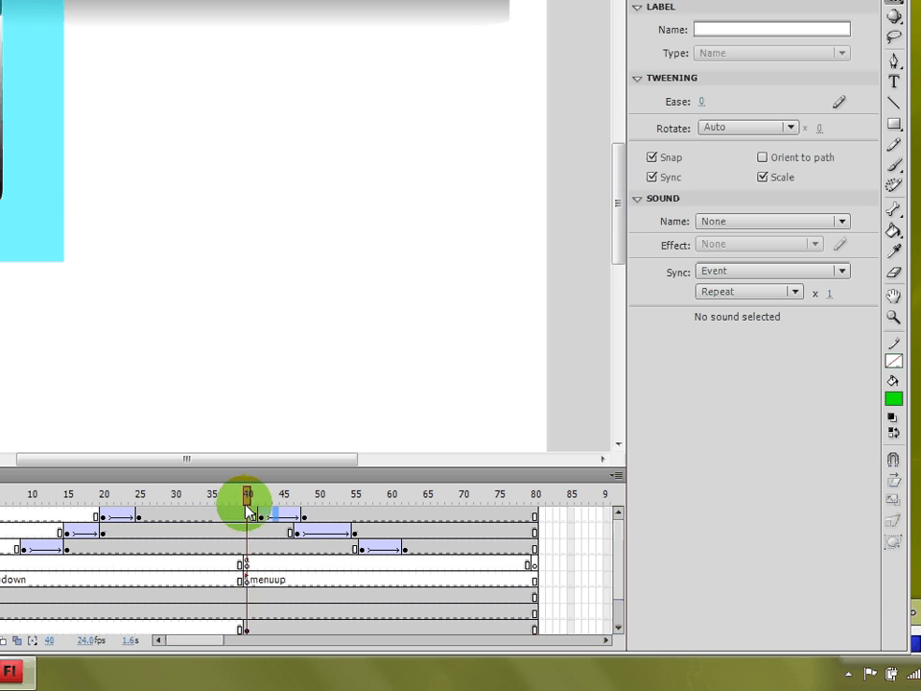
left_click_drag(247, 511, 160, 557)
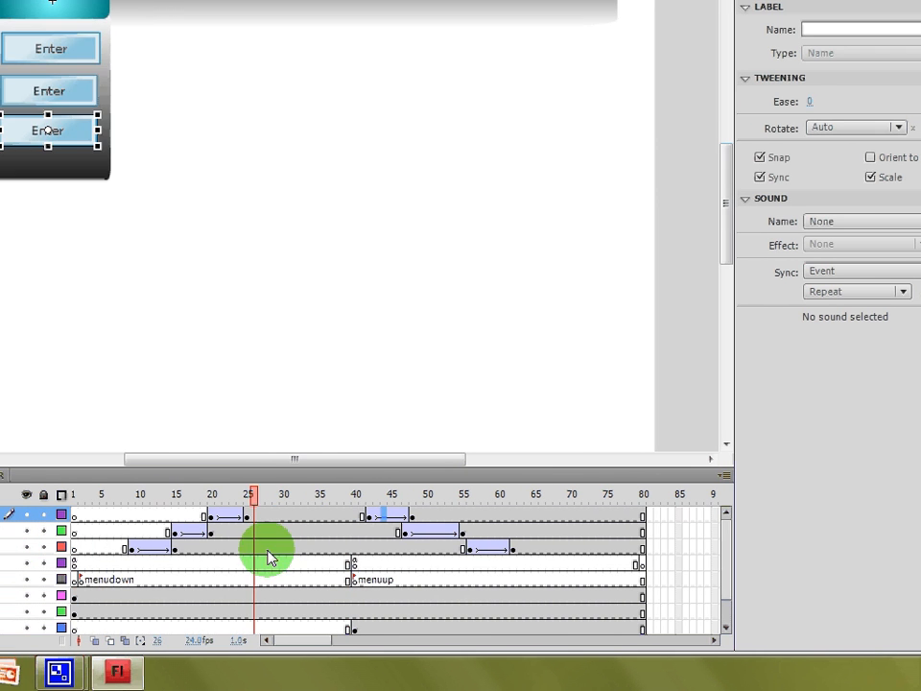
left_click_drag(269, 558, 0, 574)
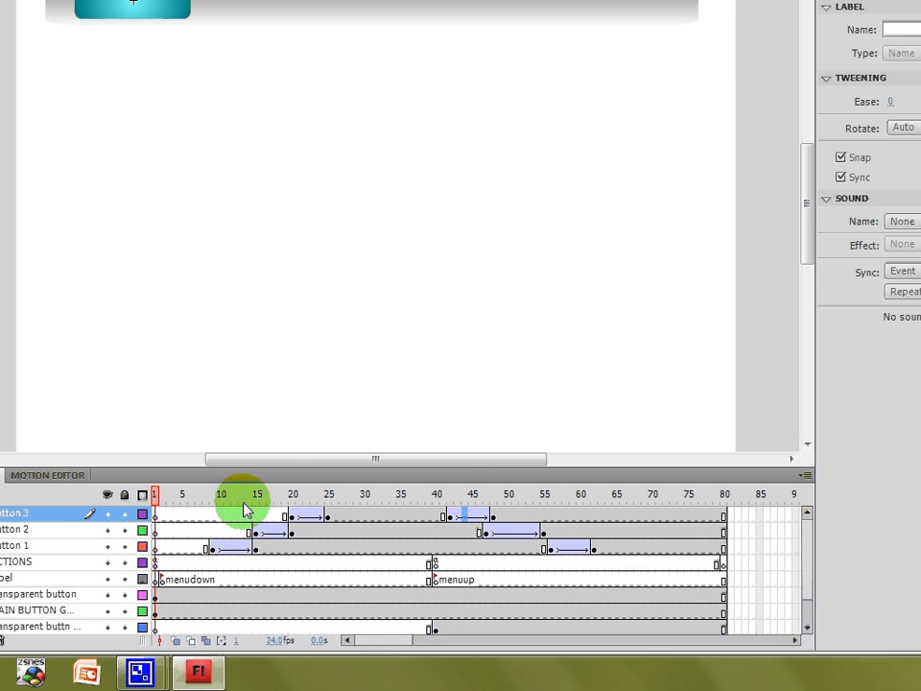
left_click_drag(256, 506, 492, 540)
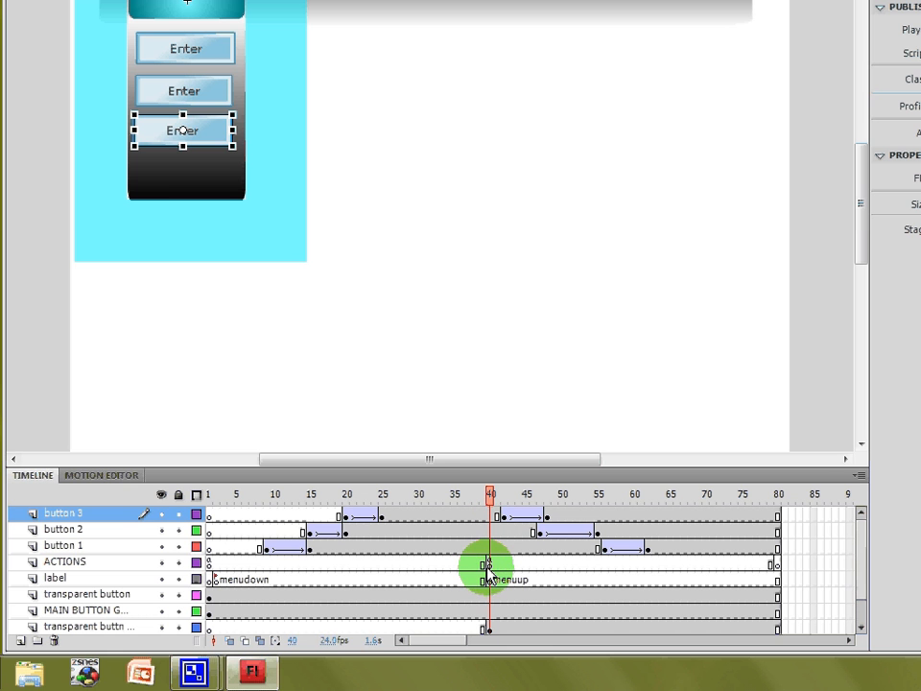
left_click(489, 566)
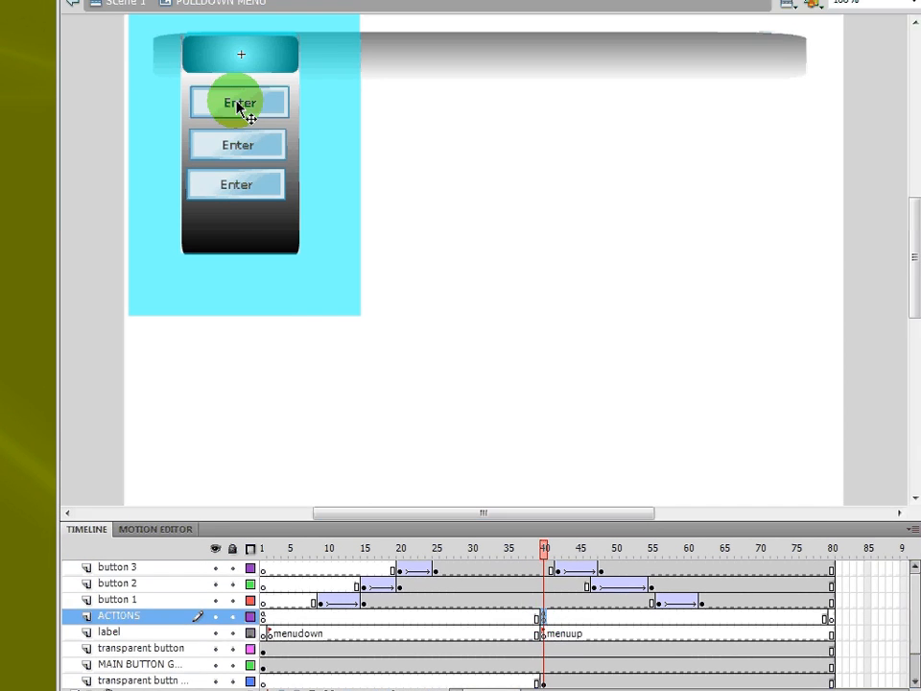
left_click(186, 48)
left_click(238, 172)
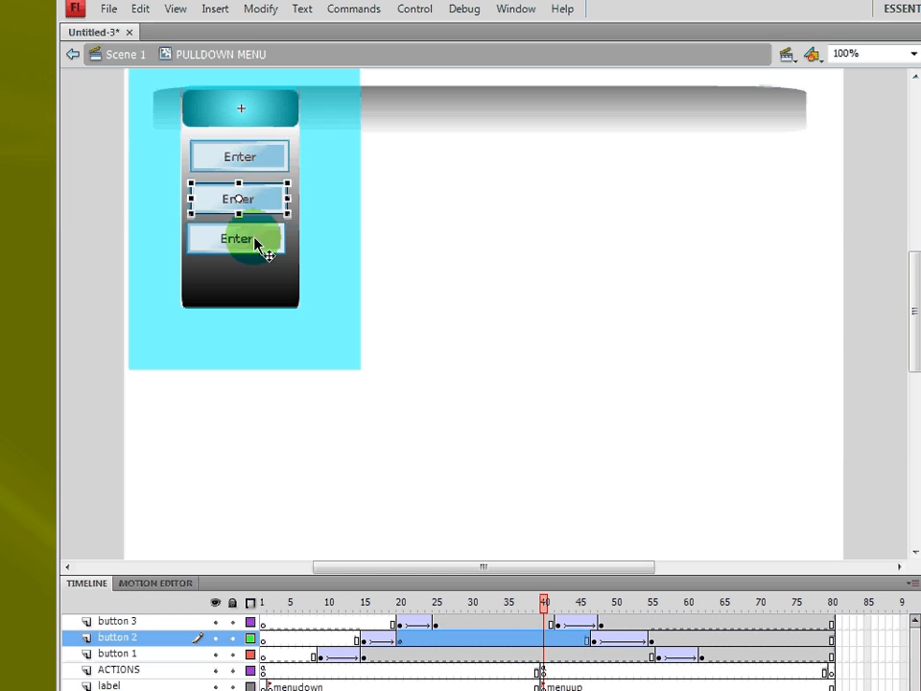
left_click(256, 247)
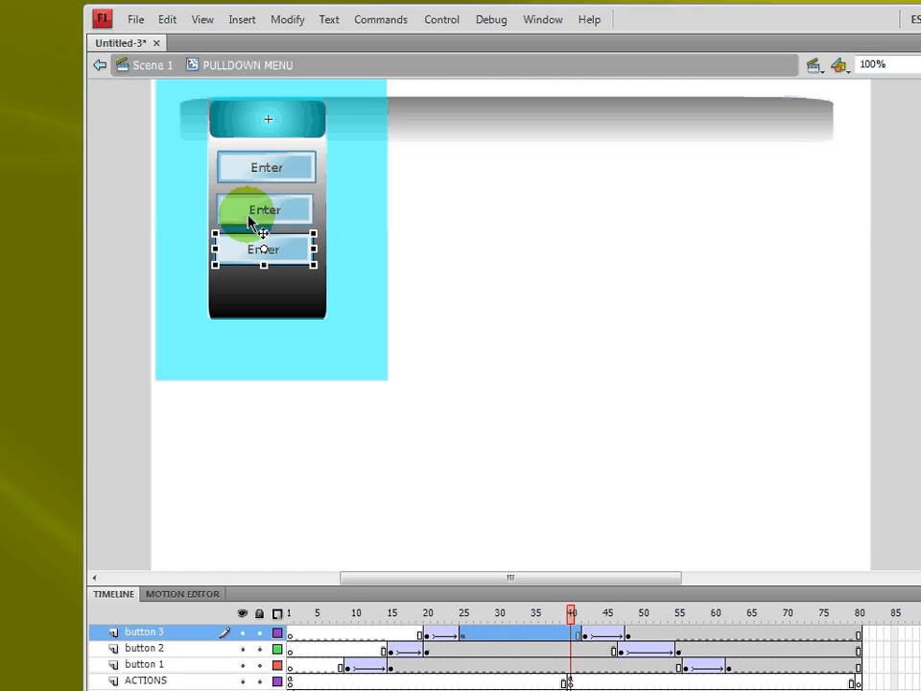
left_click(271, 170)
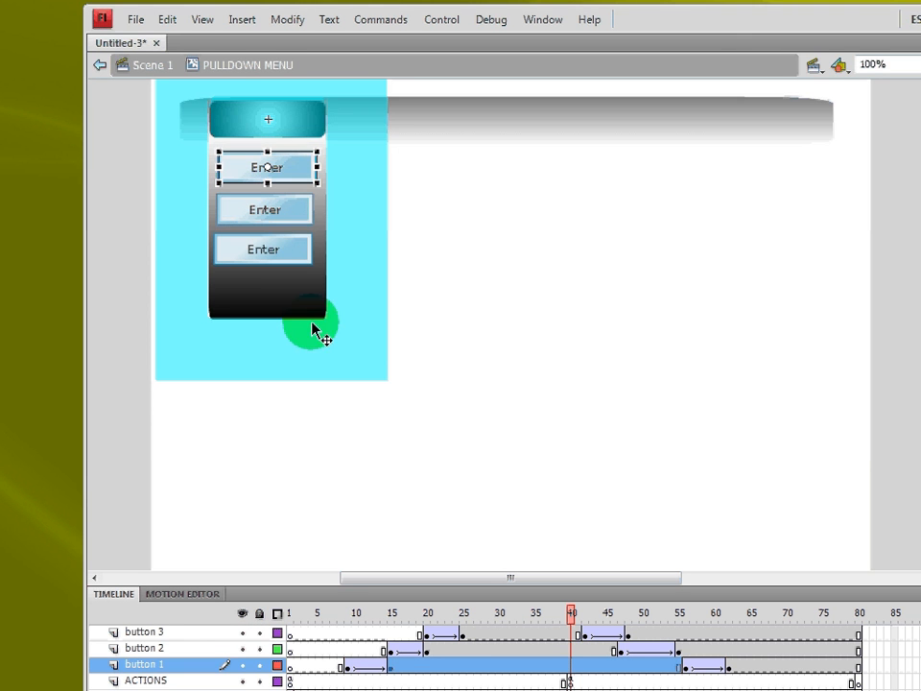
- Return to Scene 1 and add a new layer named actions
left_click(165, 73)
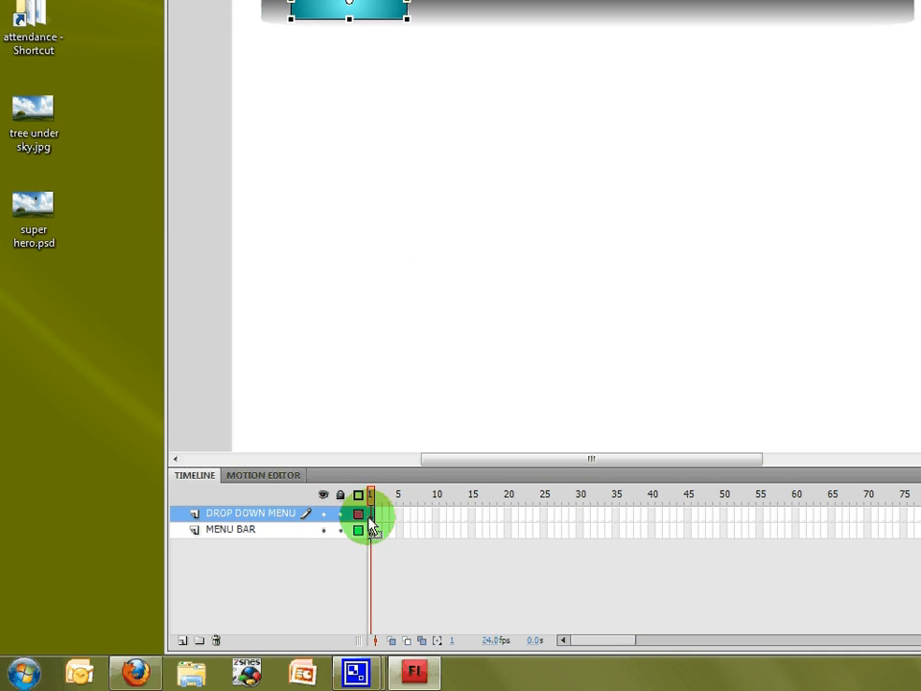
left_click(181, 640)
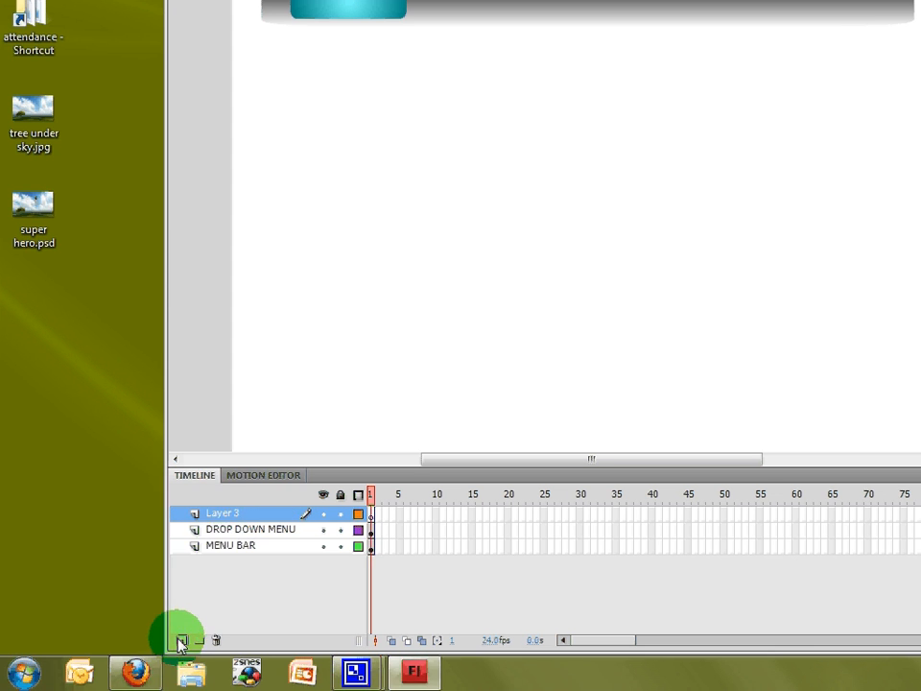
left_click(217, 515)
double_click(219, 514)
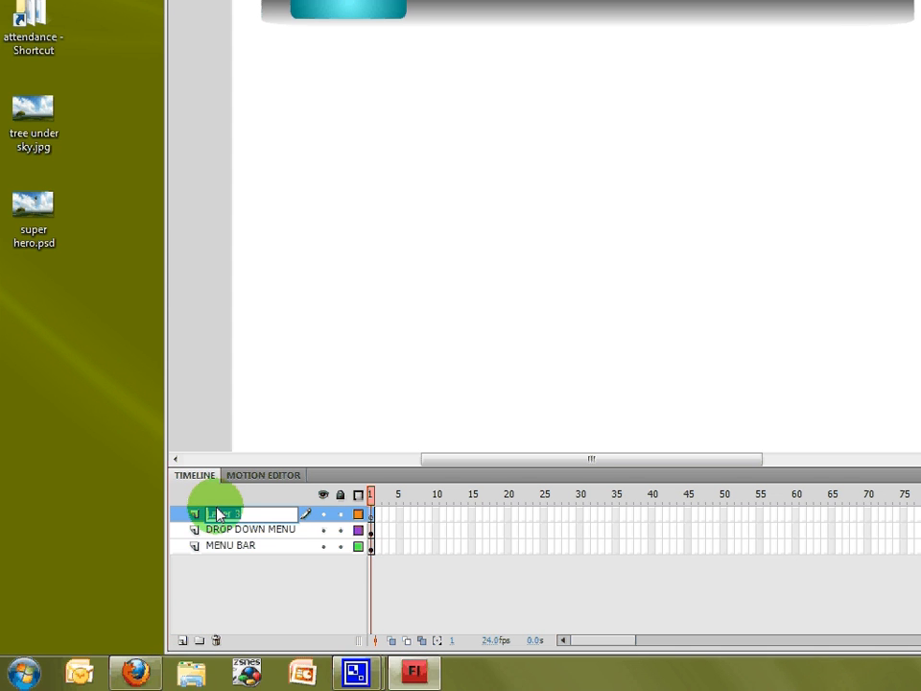
type("actio")
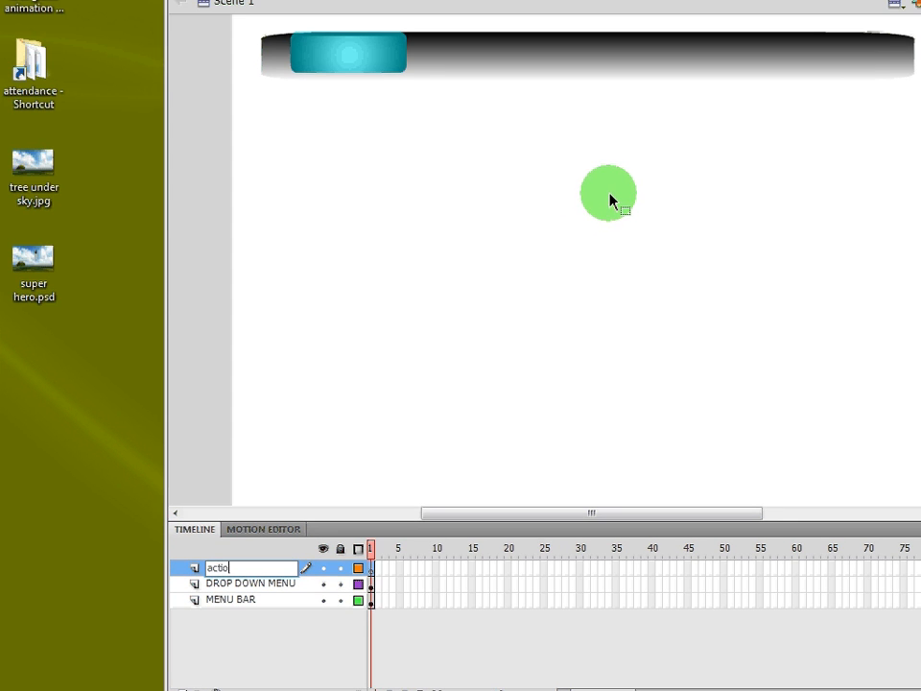
type("ns")
key("Return")
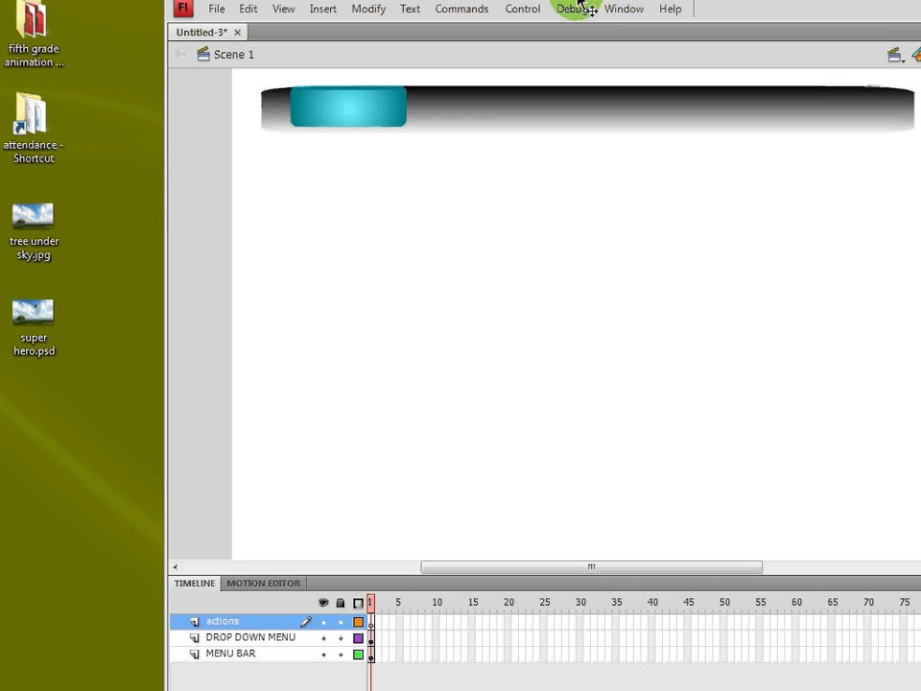
- Add the action stop(); to the first frame of the actions layer and close the Actions panel
left_click(619, 23)
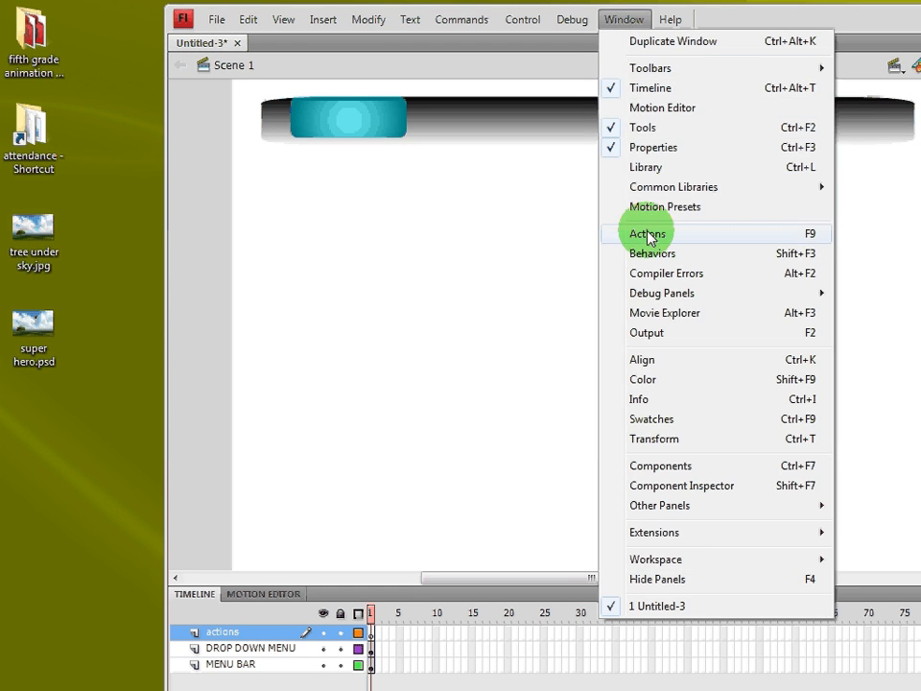
left_click(647, 233)
type("st")
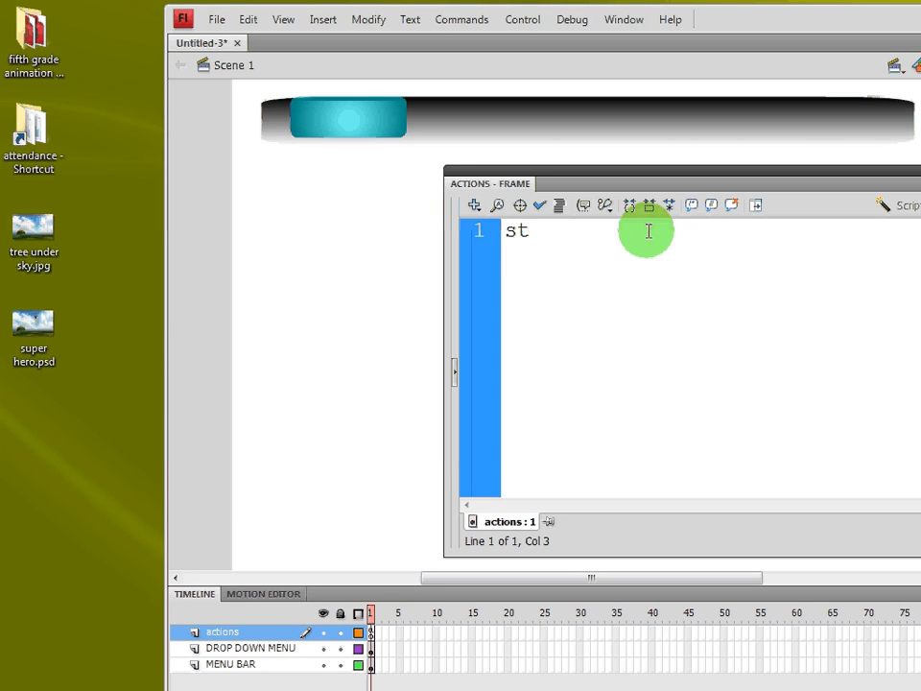
type("op();")
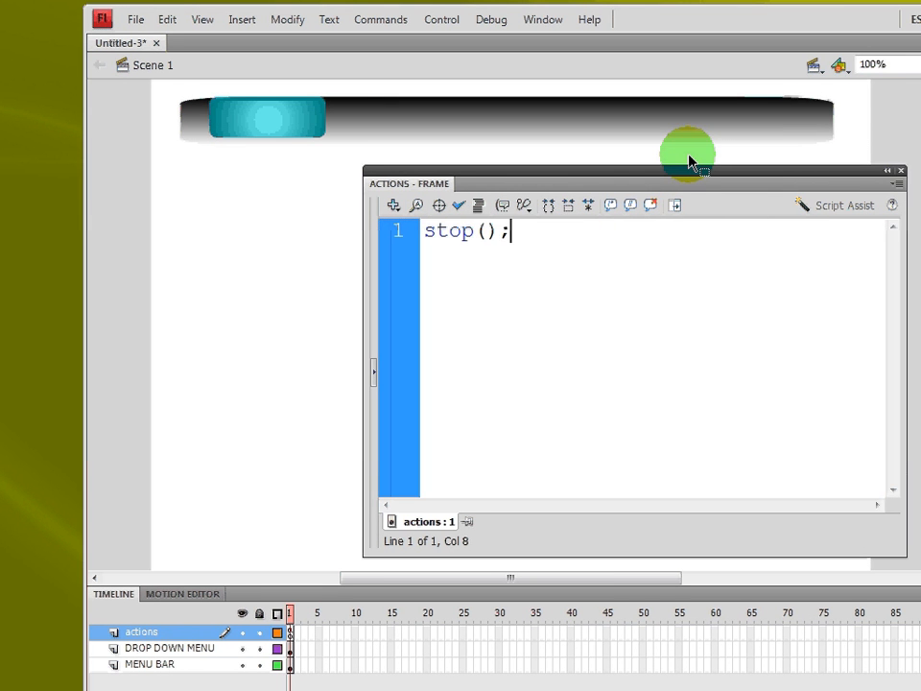
left_click(900, 170)
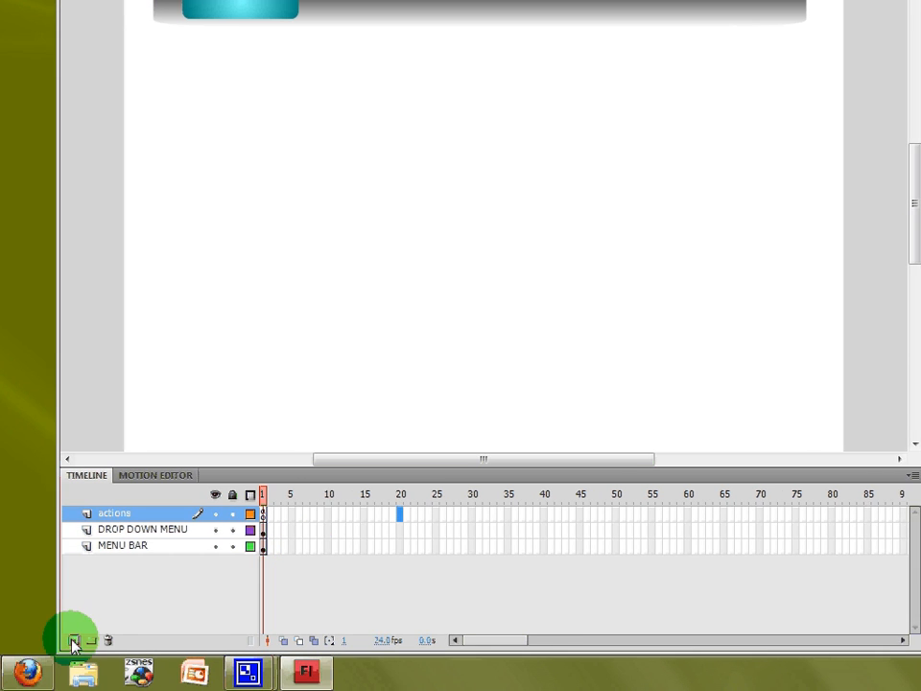
- Add a new layer and extend the MENU BAR, DROP DOWN MENU and actions layers to frame 50
left_click(74, 640)
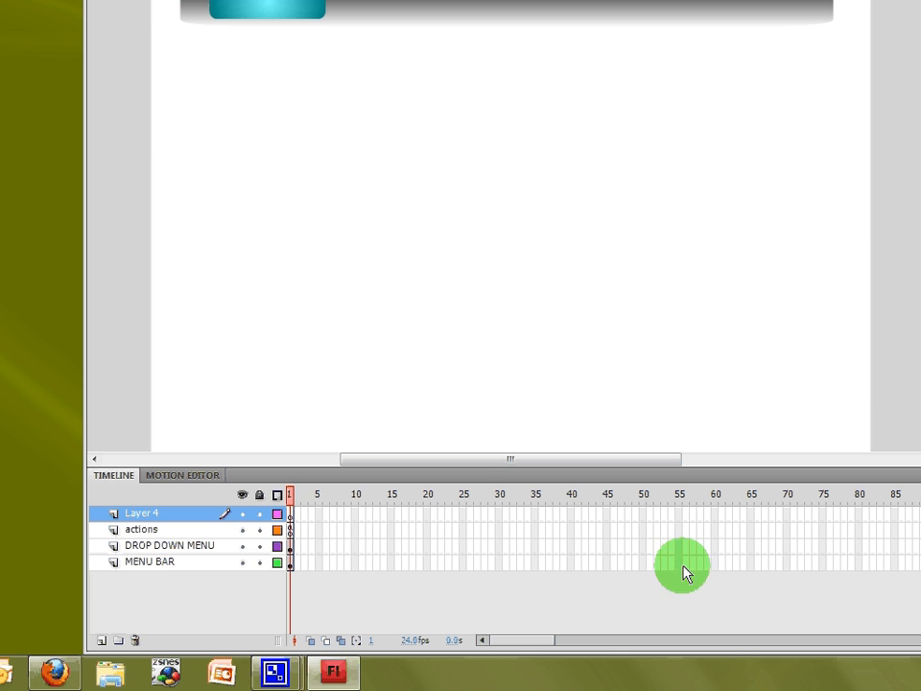
left_click(641, 564)
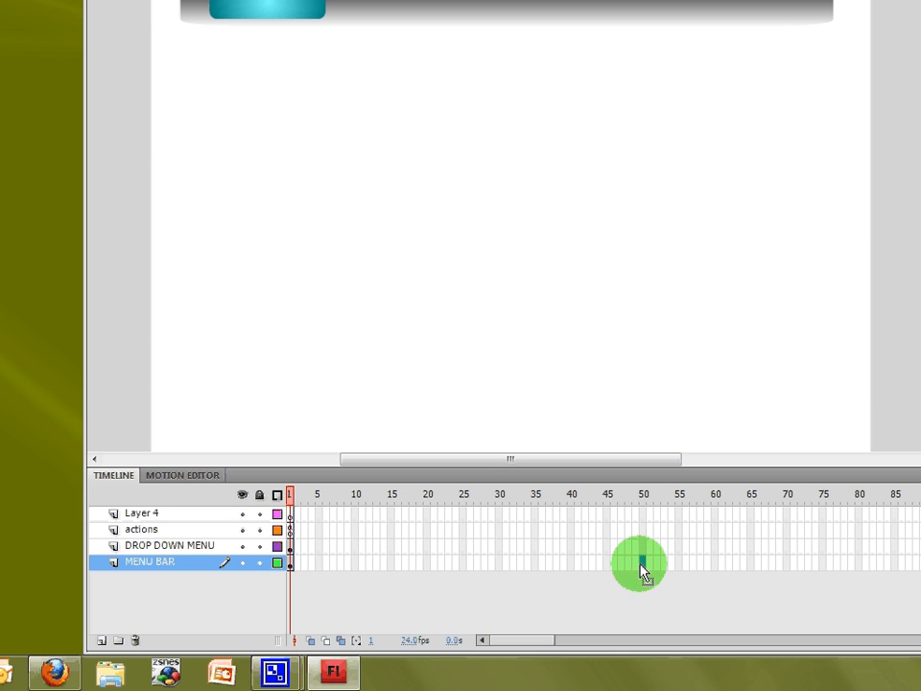
key("F5")
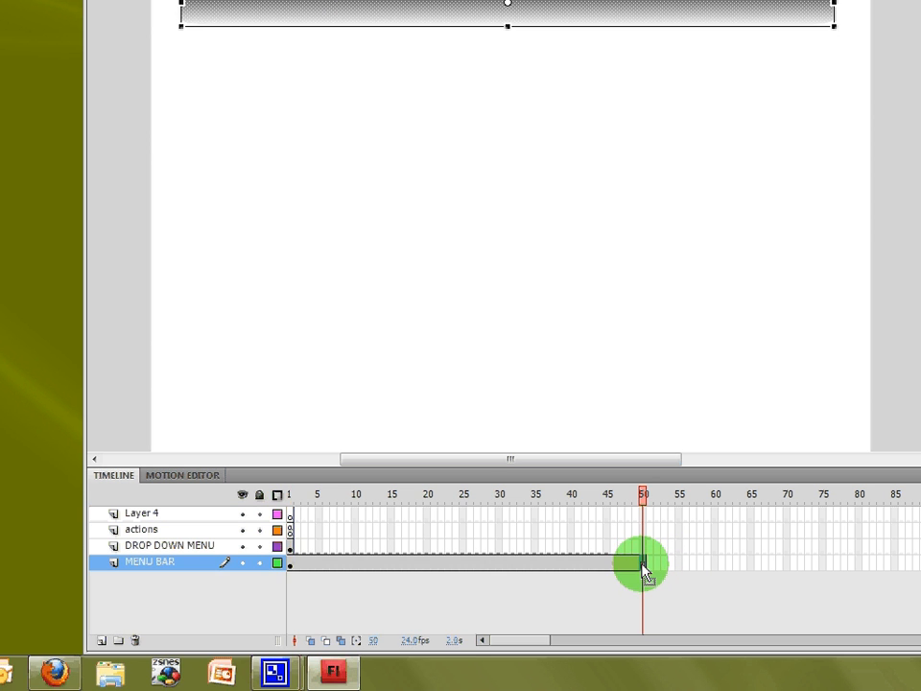
left_click(643, 547)
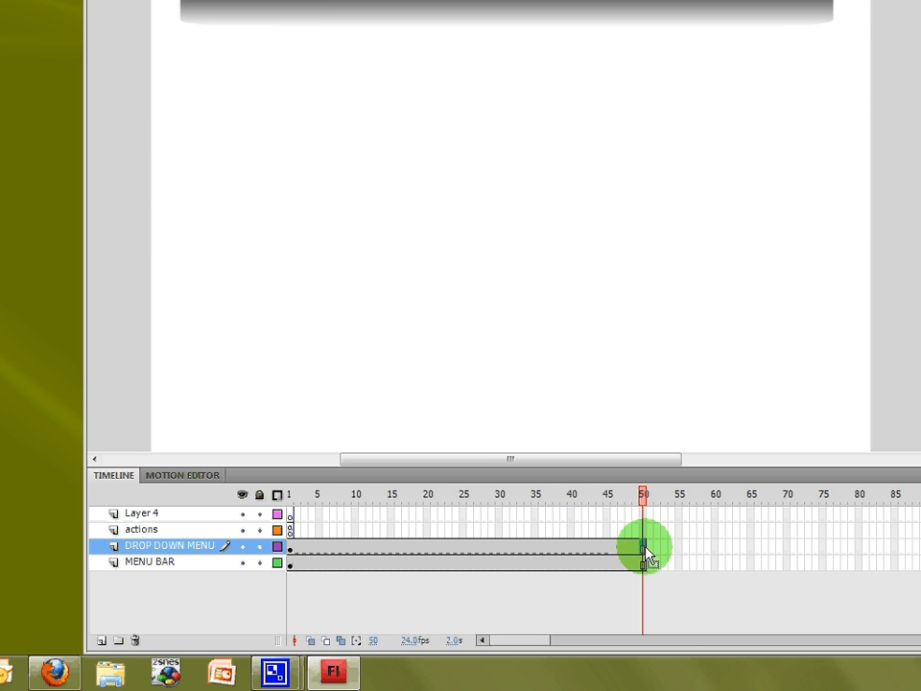
key("F5")
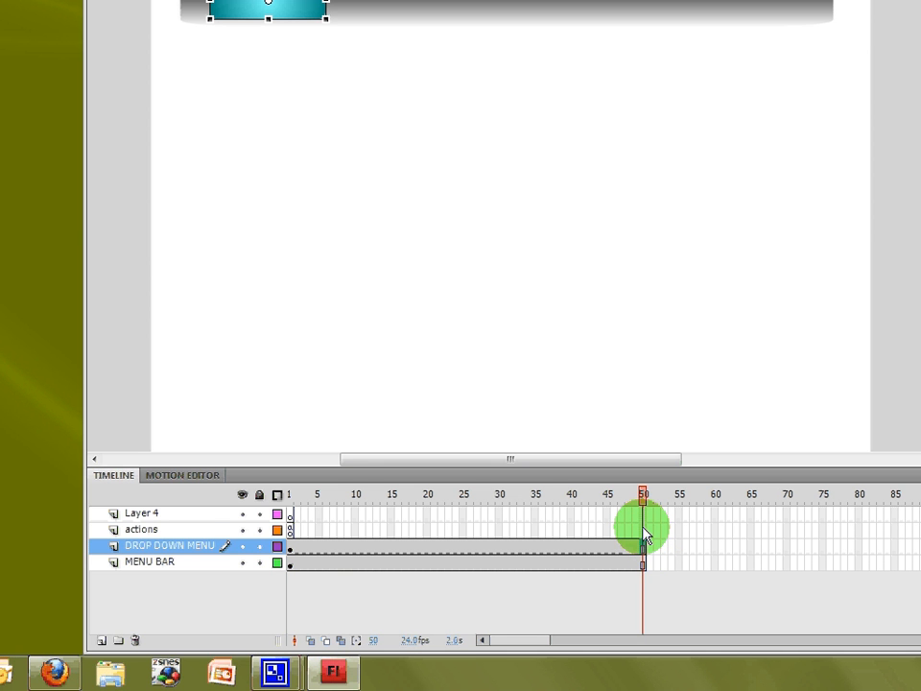
left_click(644, 531)
key("F5")
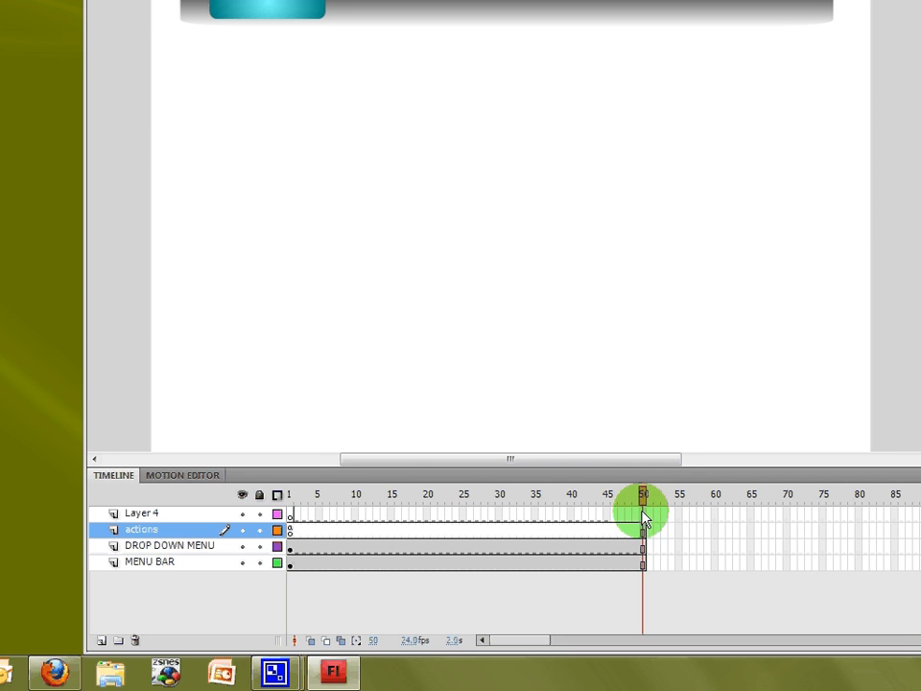
- Rename the new layer text and insert a keyframe at frame 10 on it
double_click(142, 514)
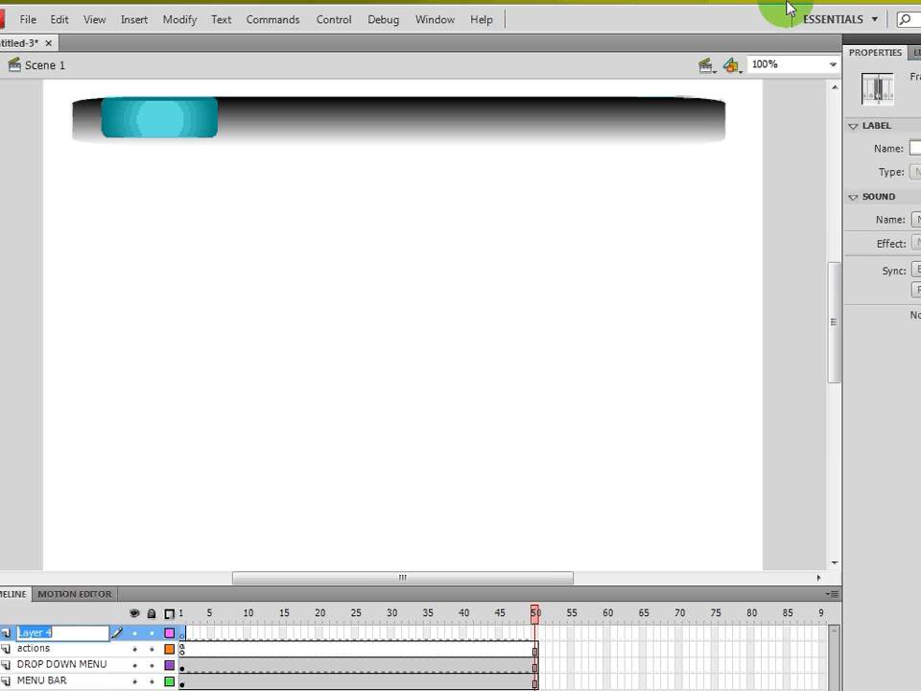
key("Return")
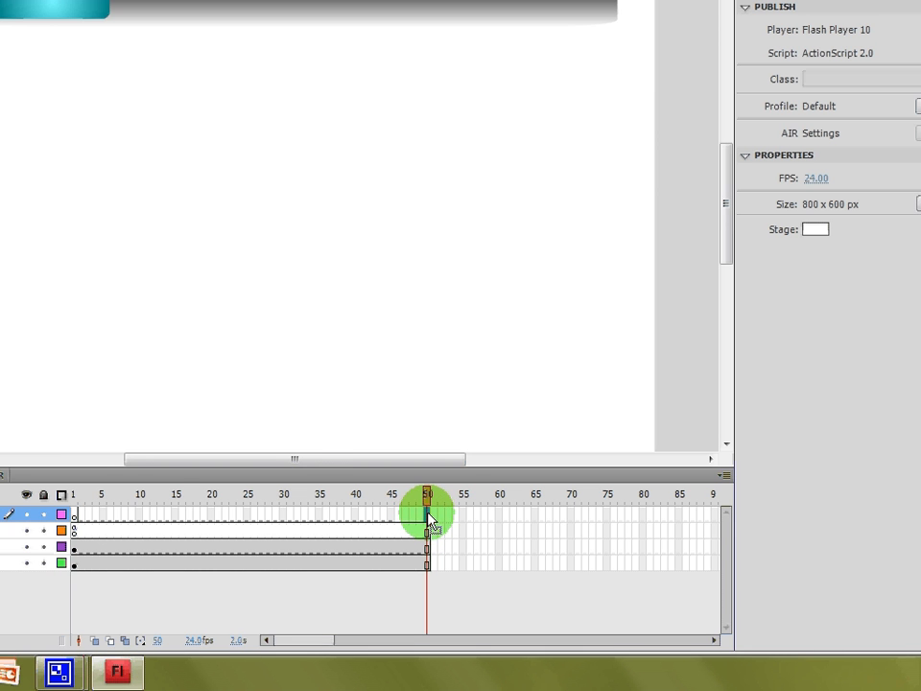
left_click(144, 516)
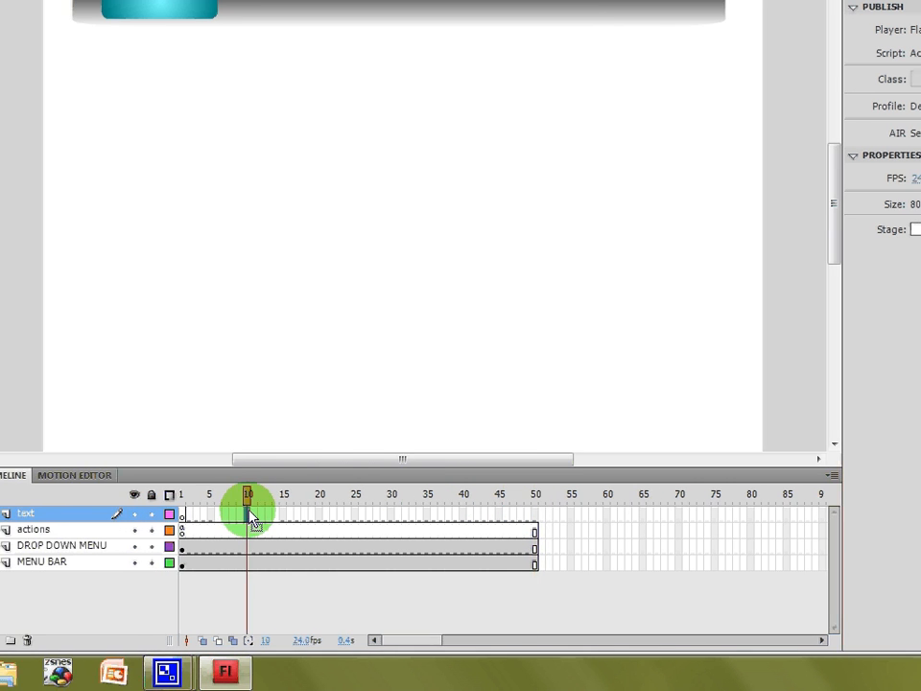
right_click(251, 512)
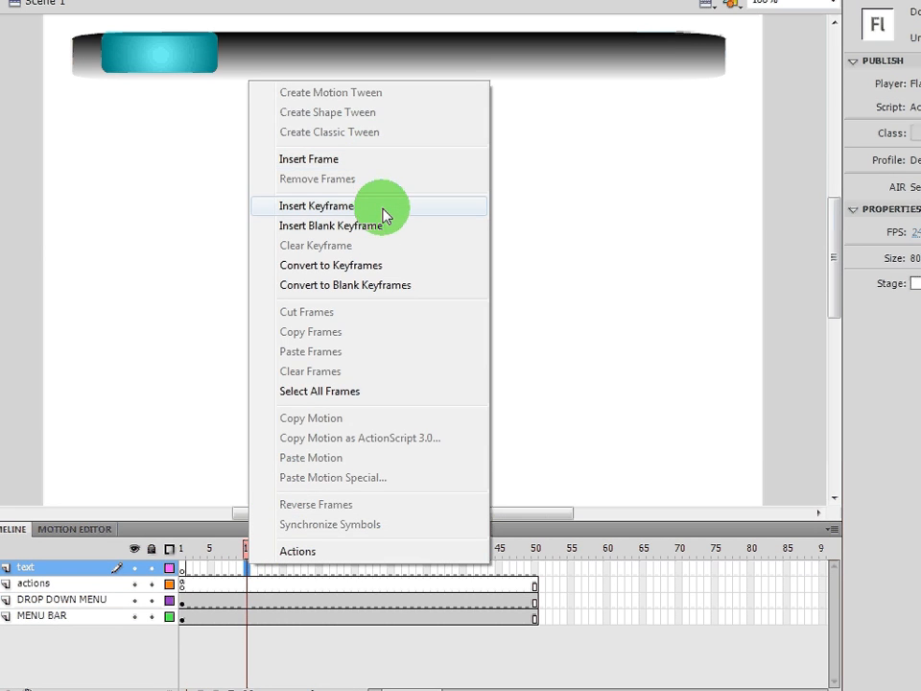
left_click(383, 208)
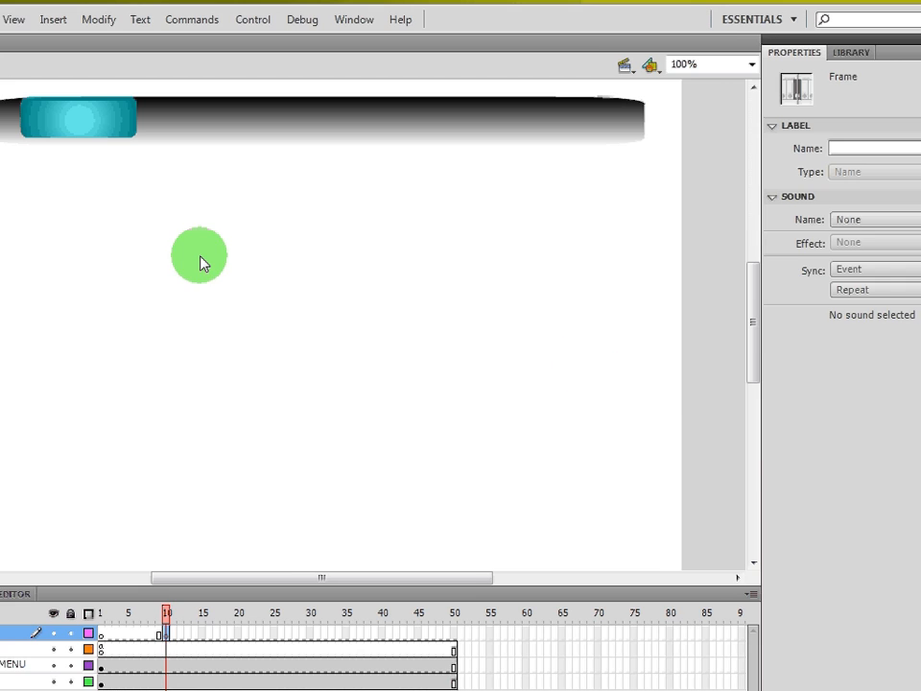
- Choose the Text tool and set its color to black #000000
key("t")
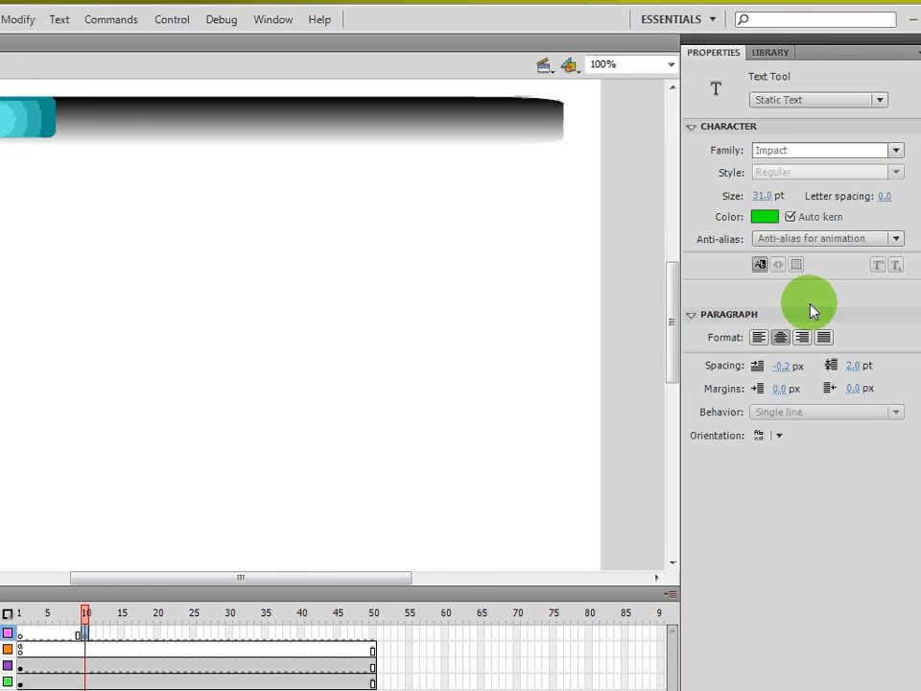
left_click(846, 217)
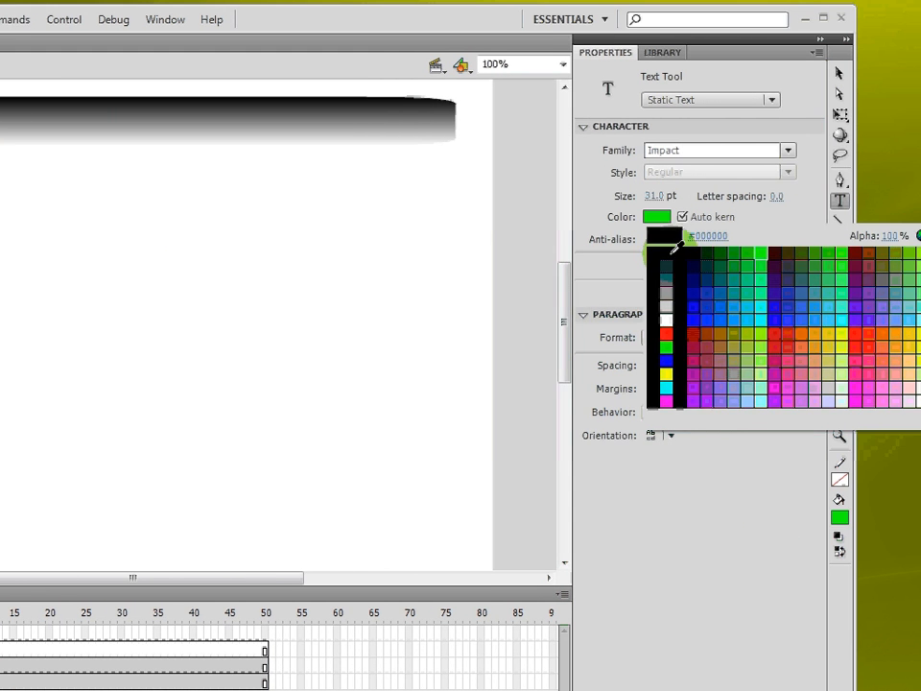
left_click(691, 255)
- Draw a text box on the text layer and write "Welcome" and "you pressed the first button" on two lines
left_click_drag(89, 224, 443, 380)
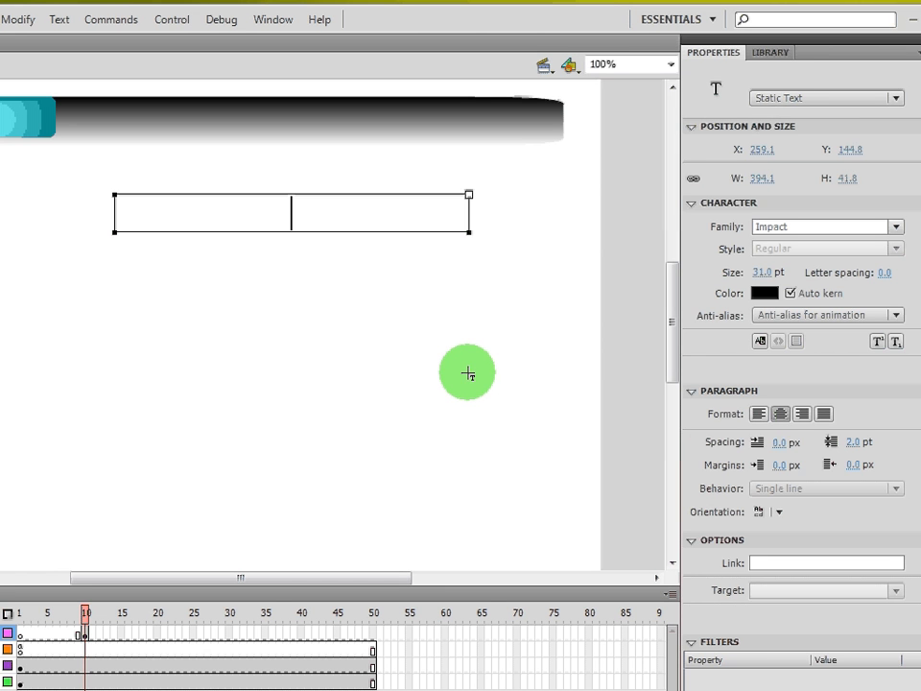
type("Welcome")
key("Return")
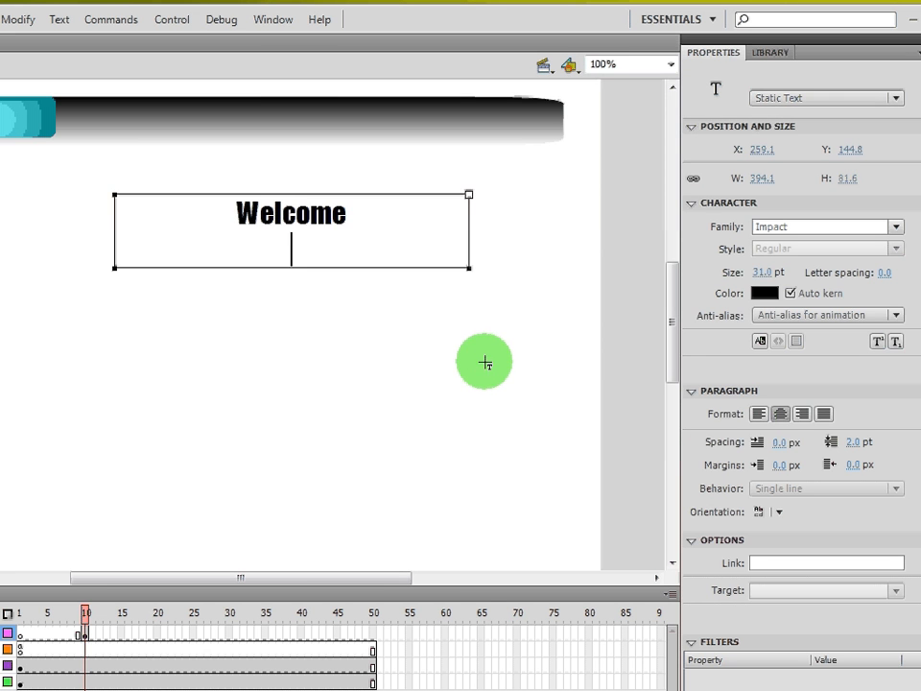
type("yolju")
key("BackSpace")
key("BackSpace")
key("BackSpace")
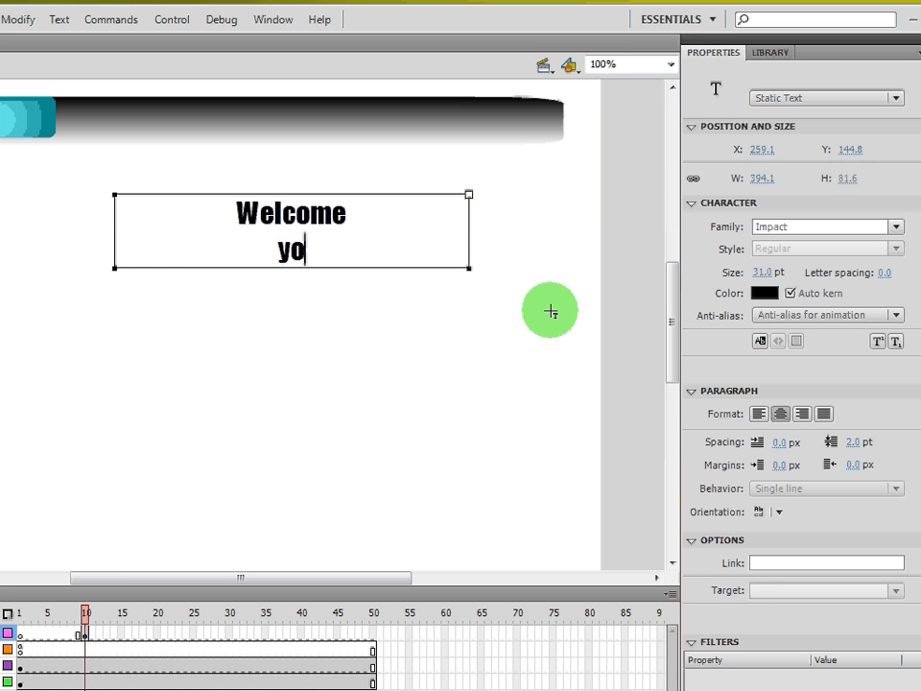
type("u pressed t")
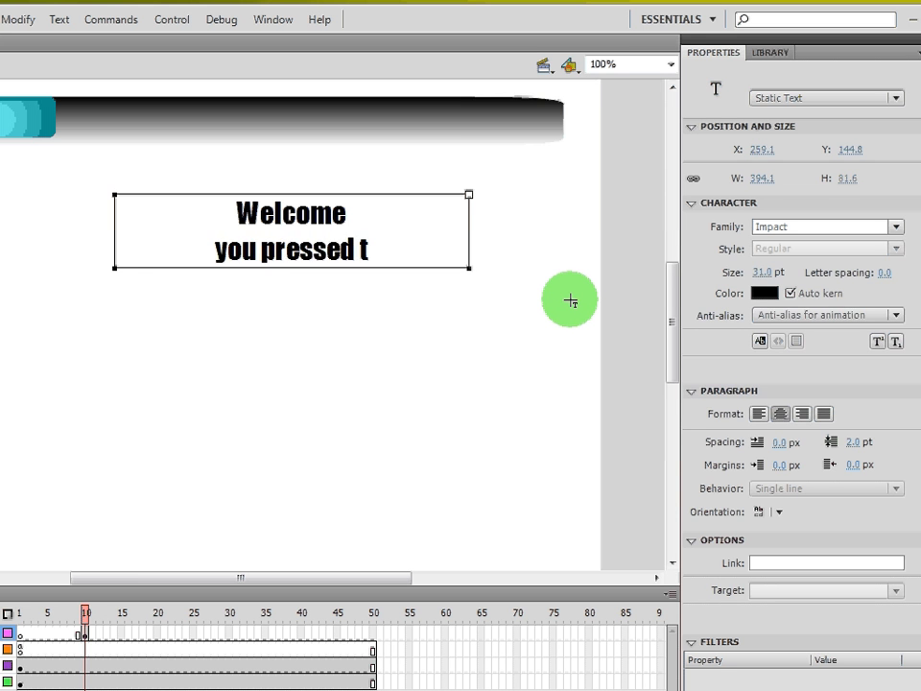
type("he first button")
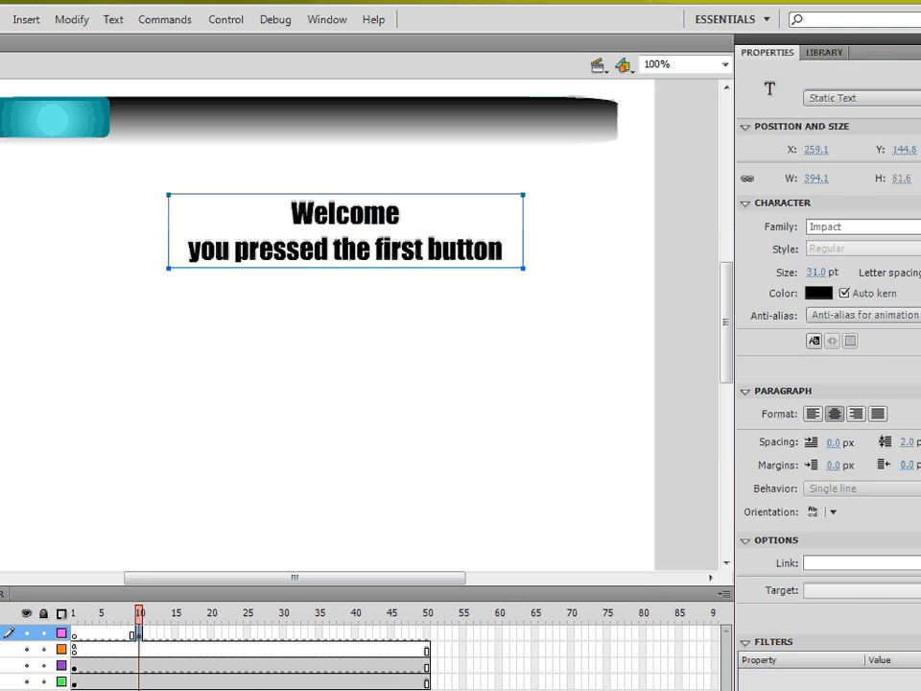
- Convert the text into a Graphic symbol named "btn 1 text"
left_click(479, 187)
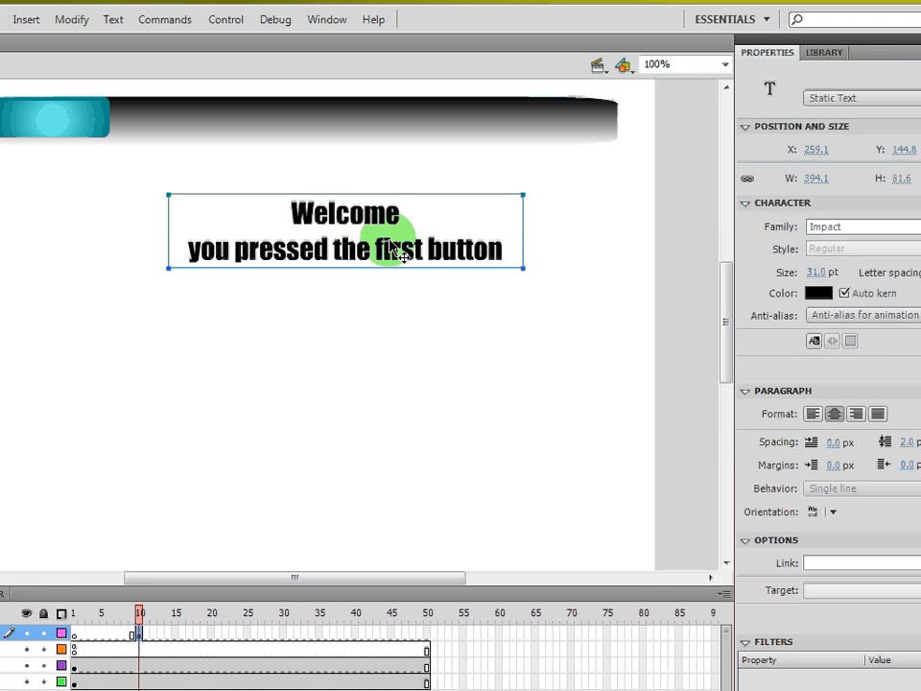
right_click(386, 249)
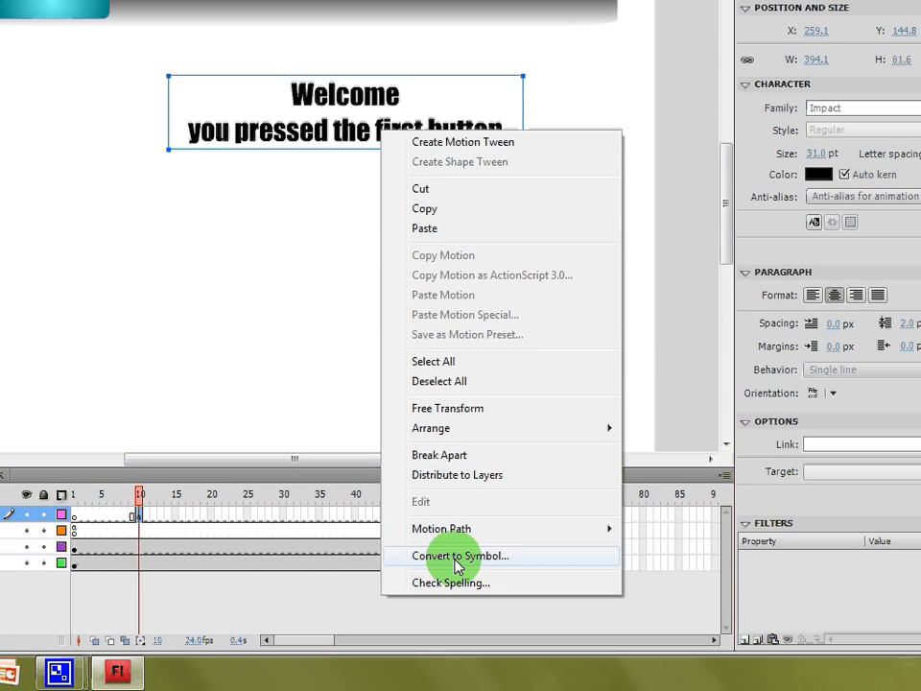
left_click(459, 593)
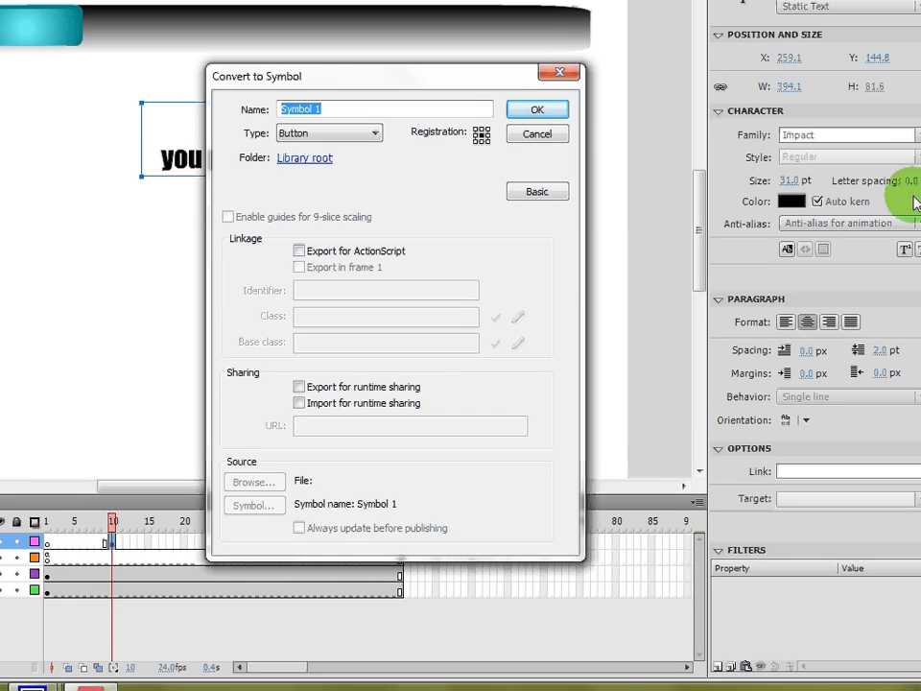
type("btn ")
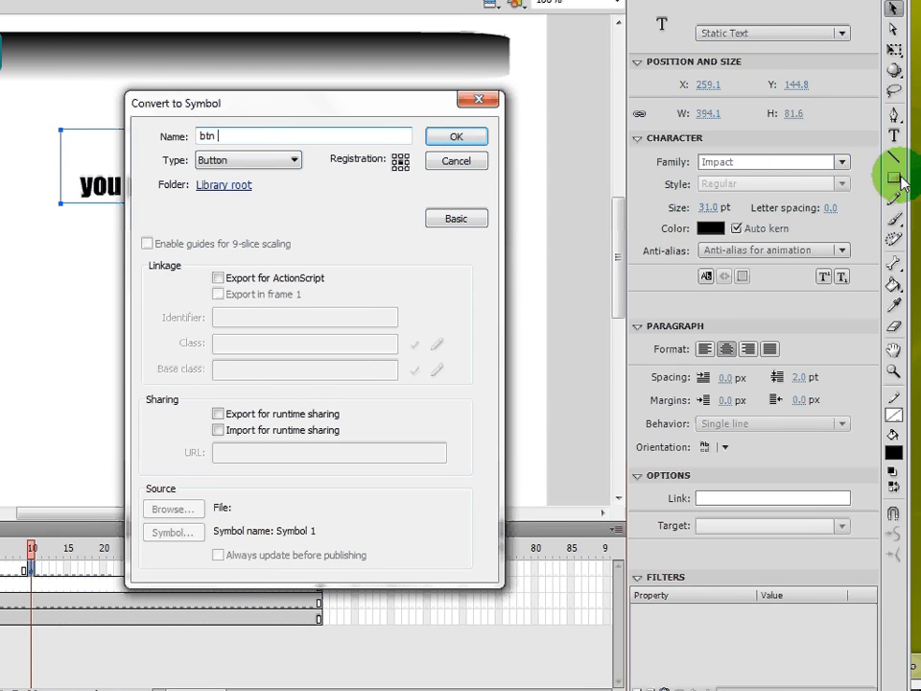
type("1 text")
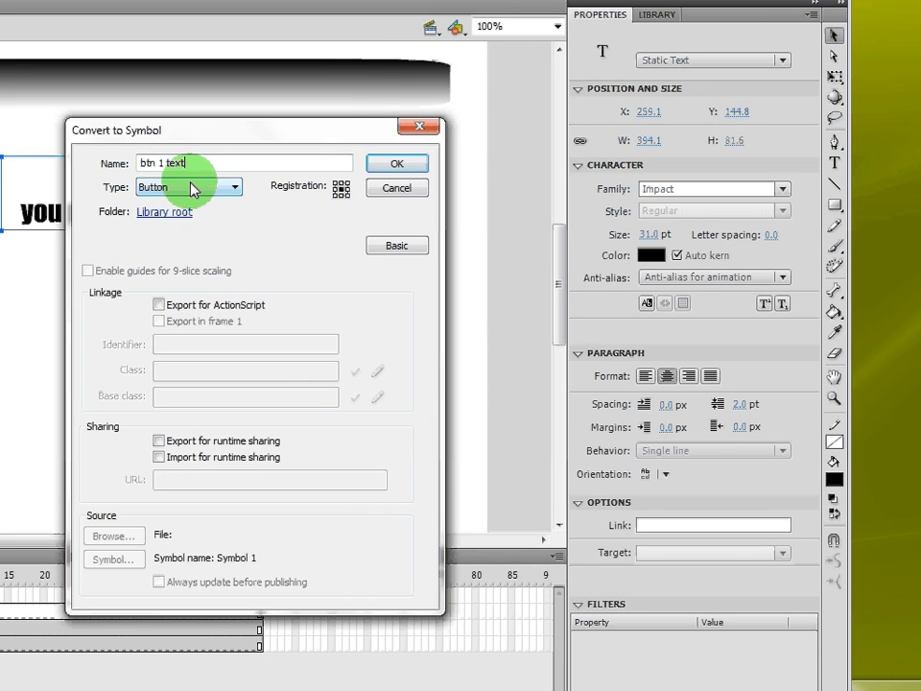
left_click(134, 160)
left_click(237, 228)
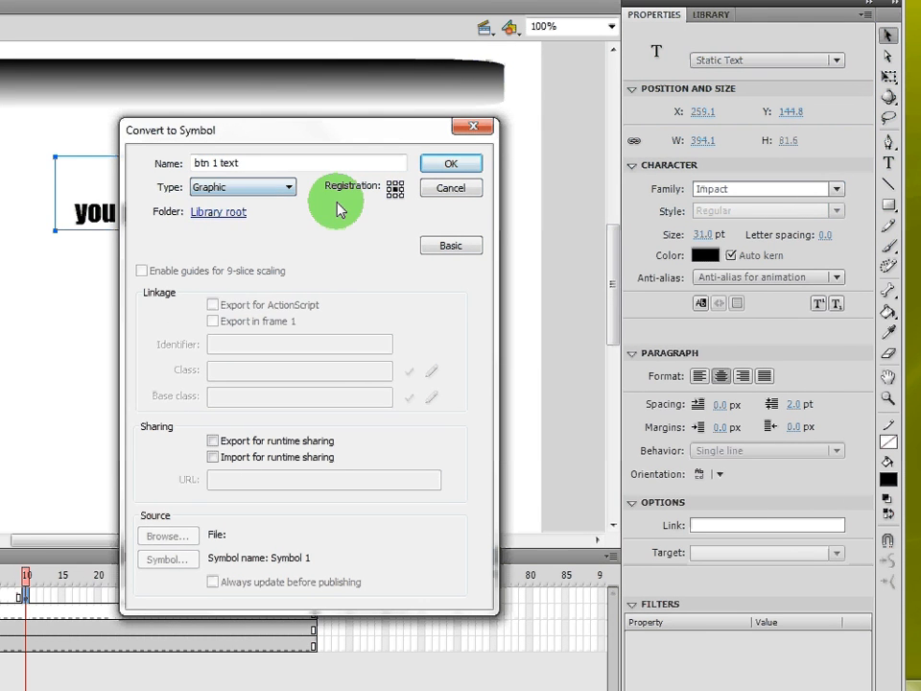
left_click(450, 163)
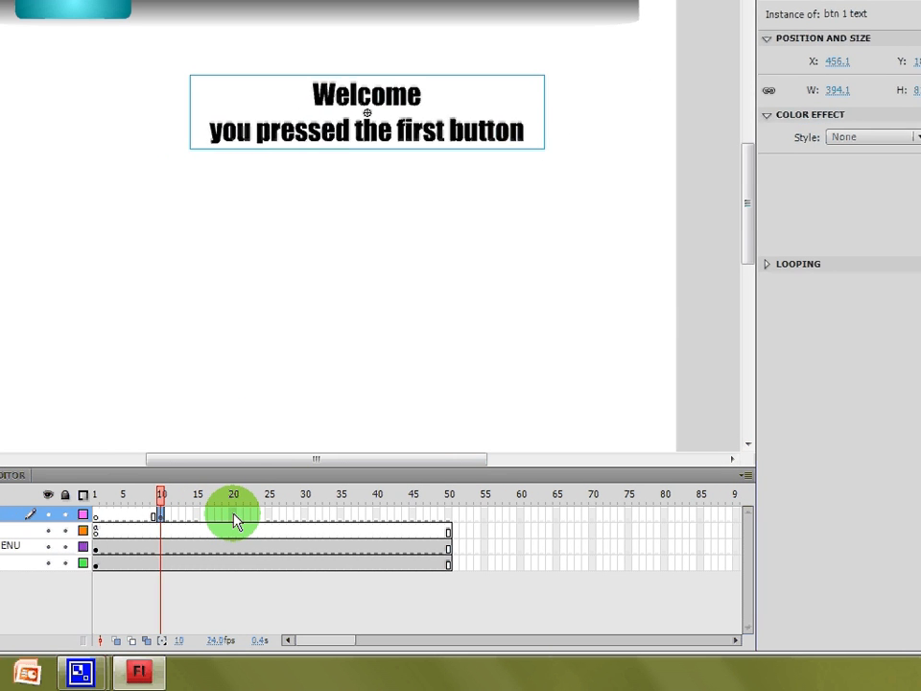
- Insert a keyframe at frame 20 on the text layer and move the text lower on the stage
left_click(154, 570)
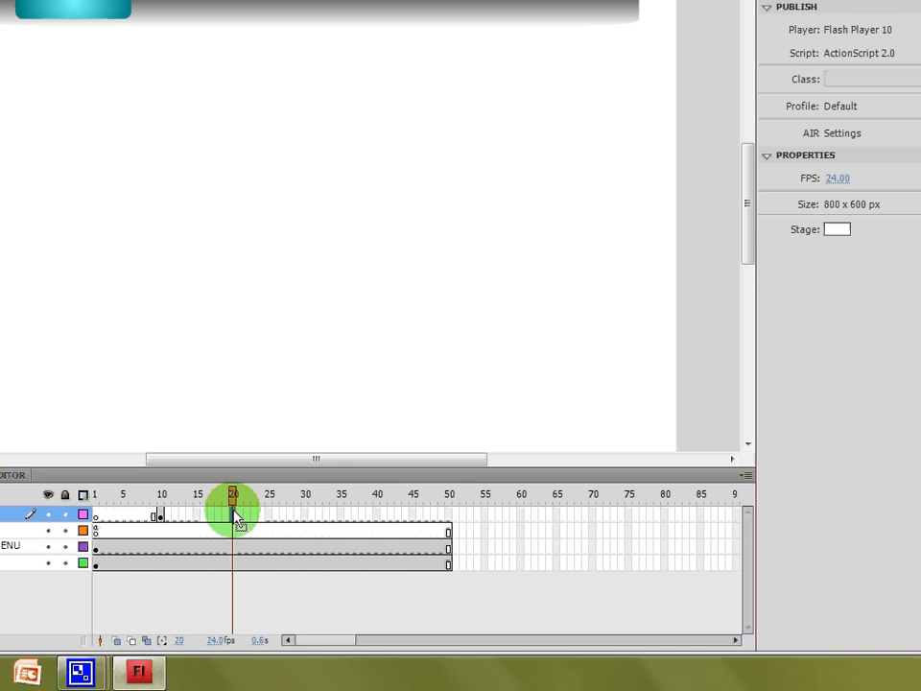
right_click(235, 513)
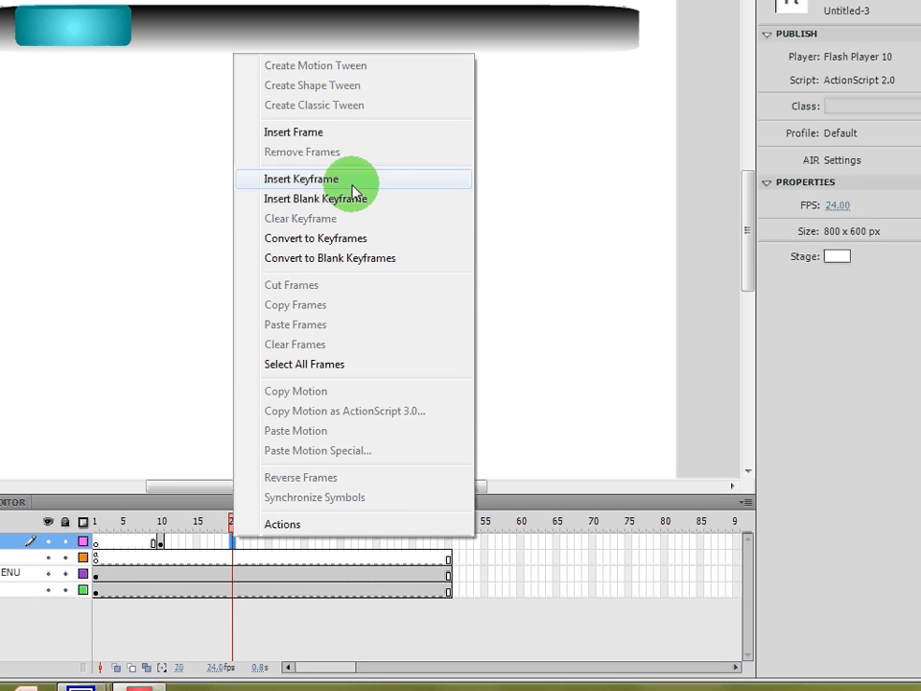
left_click(353, 189)
left_click_drag(361, 194, 382, 351)
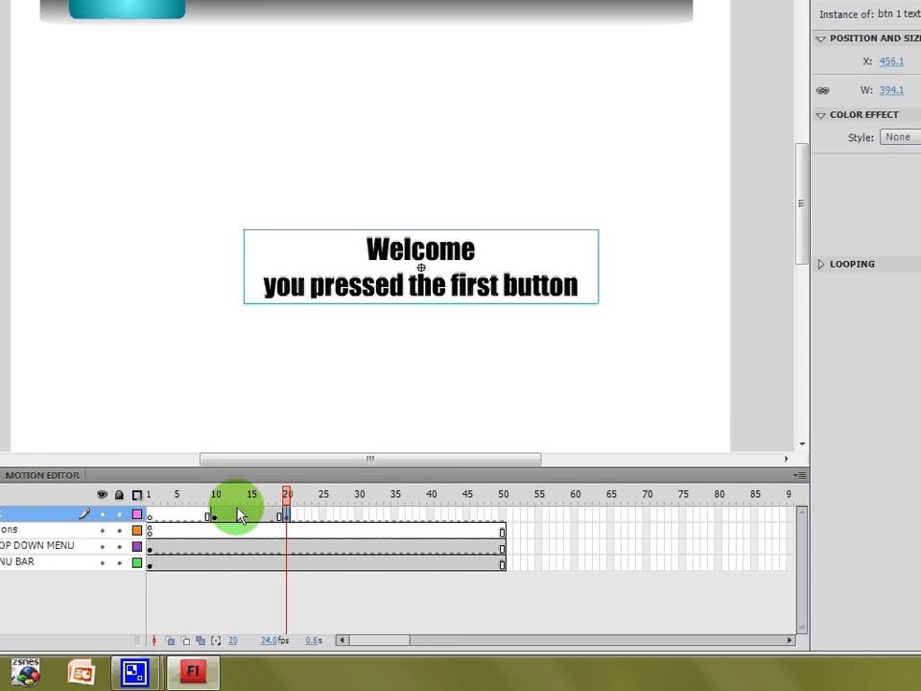
- Create a classic tween between frames 10 and 20, and set the text's Alpha color effect to 0 at frame 10
right_click(182, 568)
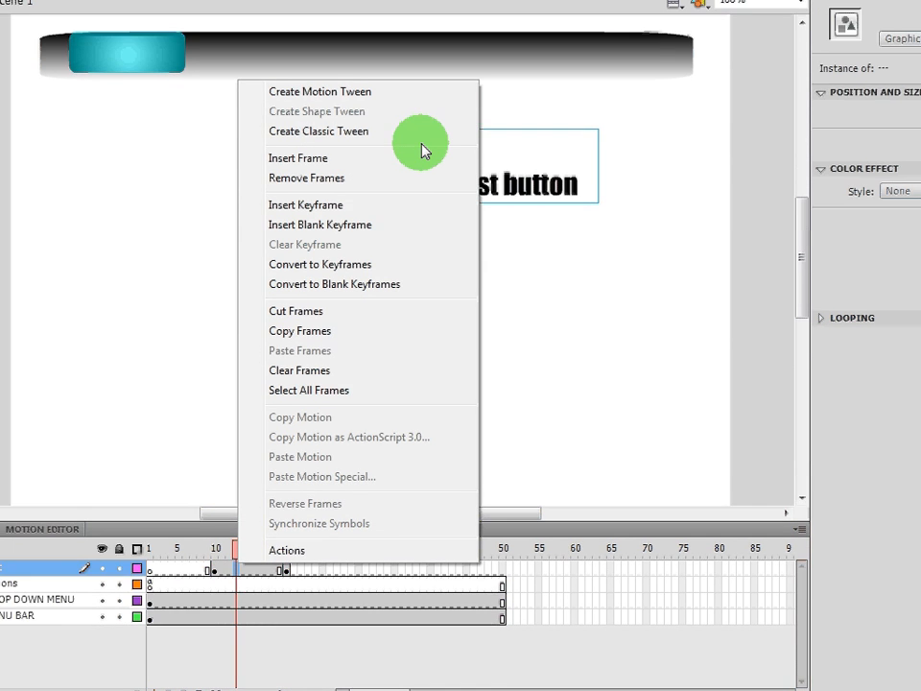
left_click(422, 108)
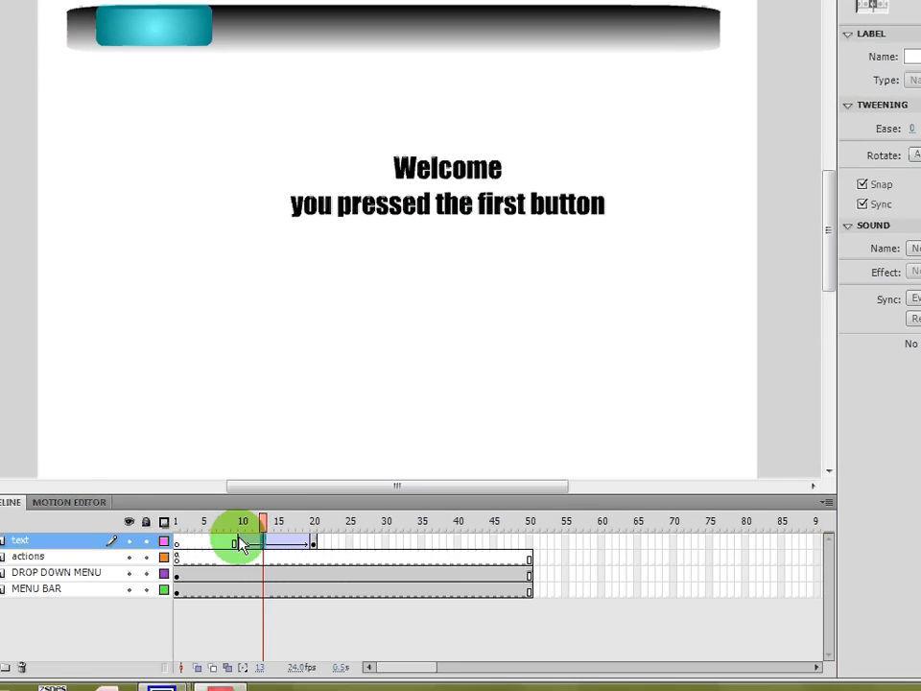
left_click(241, 545)
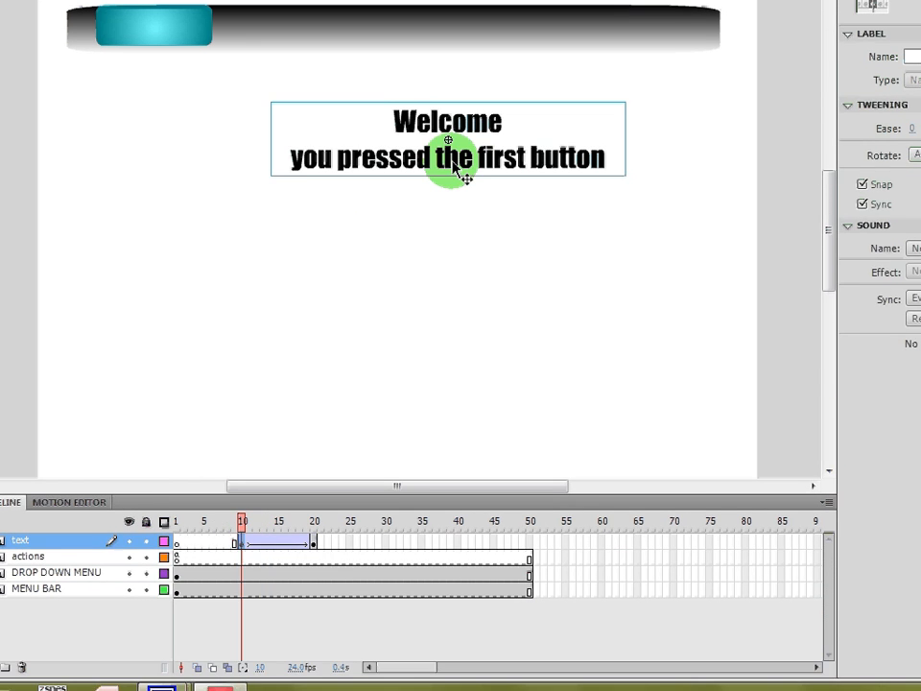
left_click(475, 172)
left_click(875, 246)
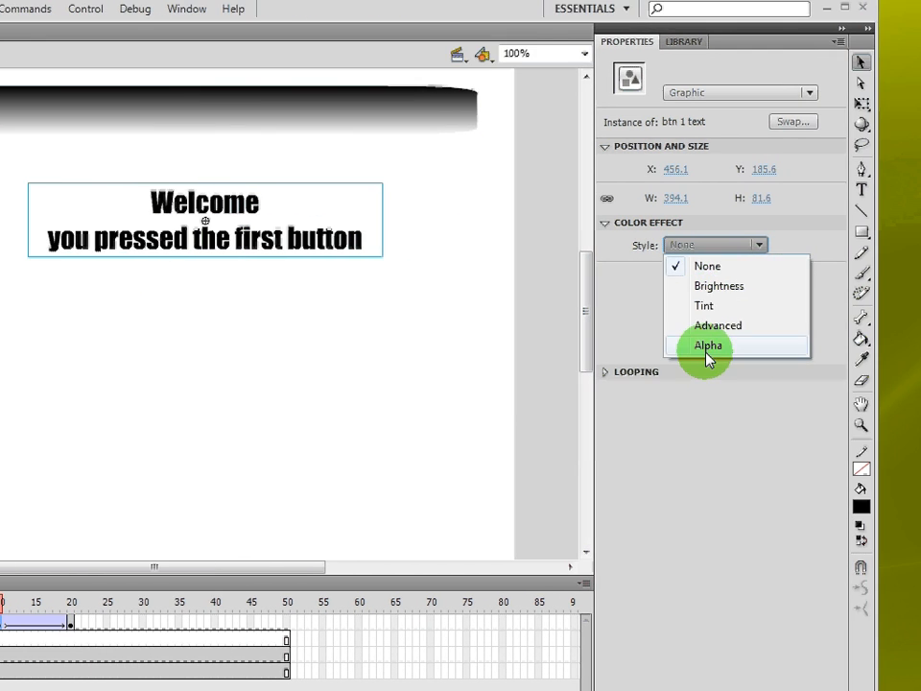
left_click(707, 350)
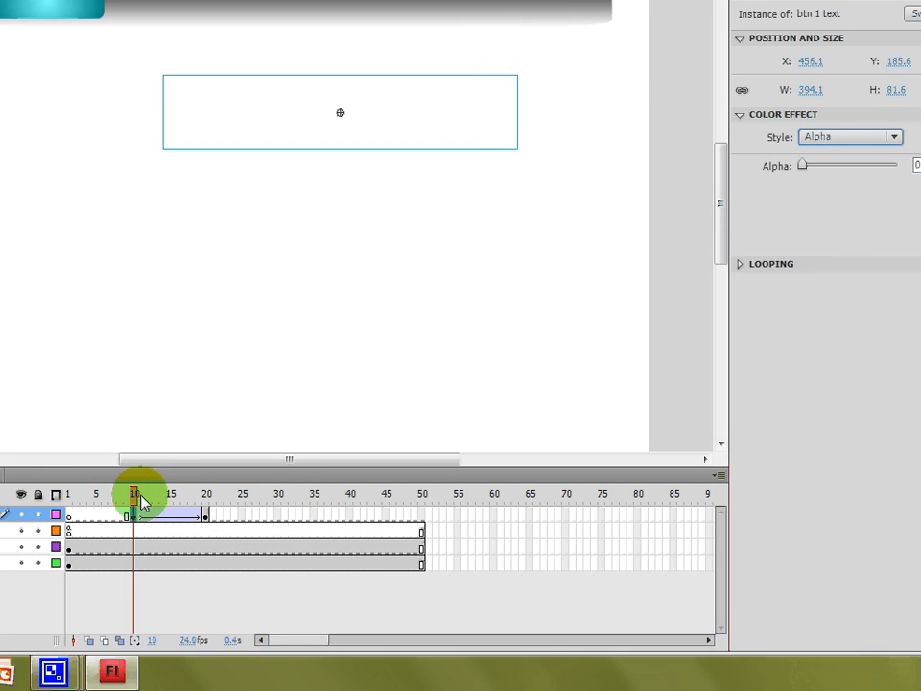
- Scrub the timeline to preview the text fading in
left_click_drag(1, 607, 50, 611)
left_click_drag(213, 502, 217, 528)
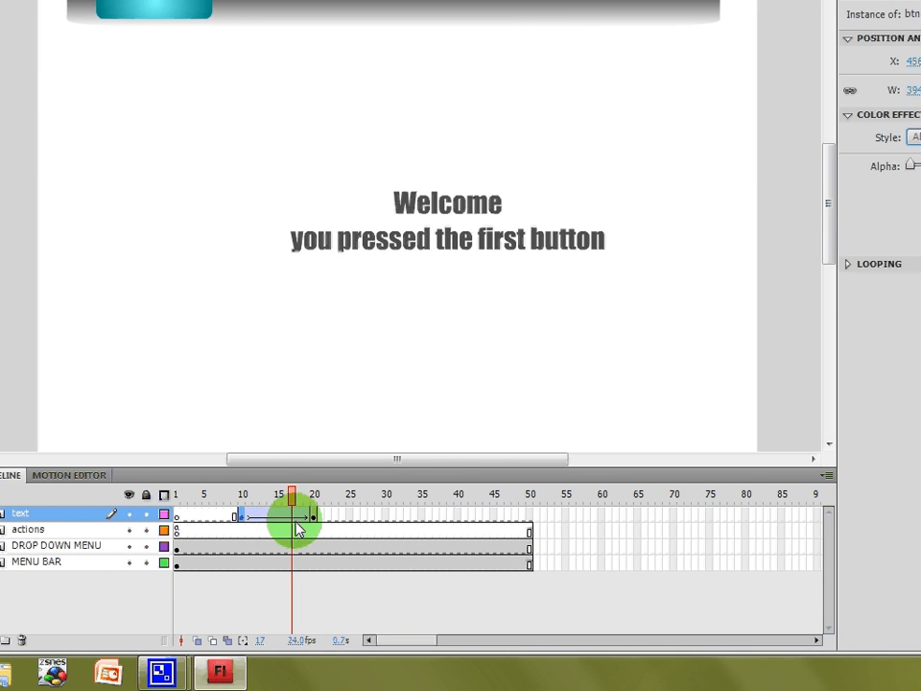
left_click(297, 523)
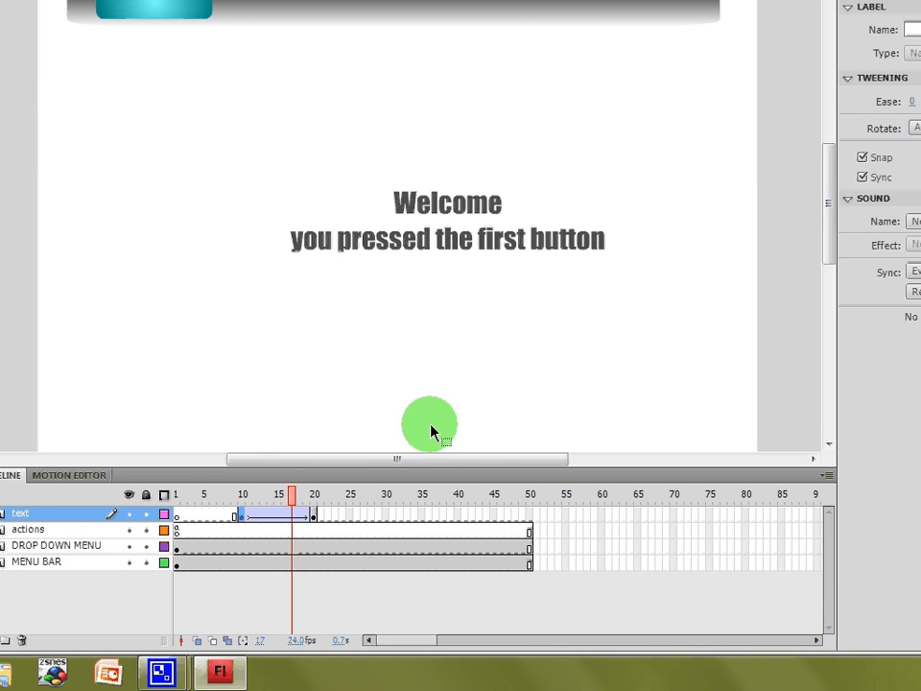
- Insert a keyframe at frame 20 on the actions layer, add the action stop(); and close the Actions panel
left_click(317, 532)
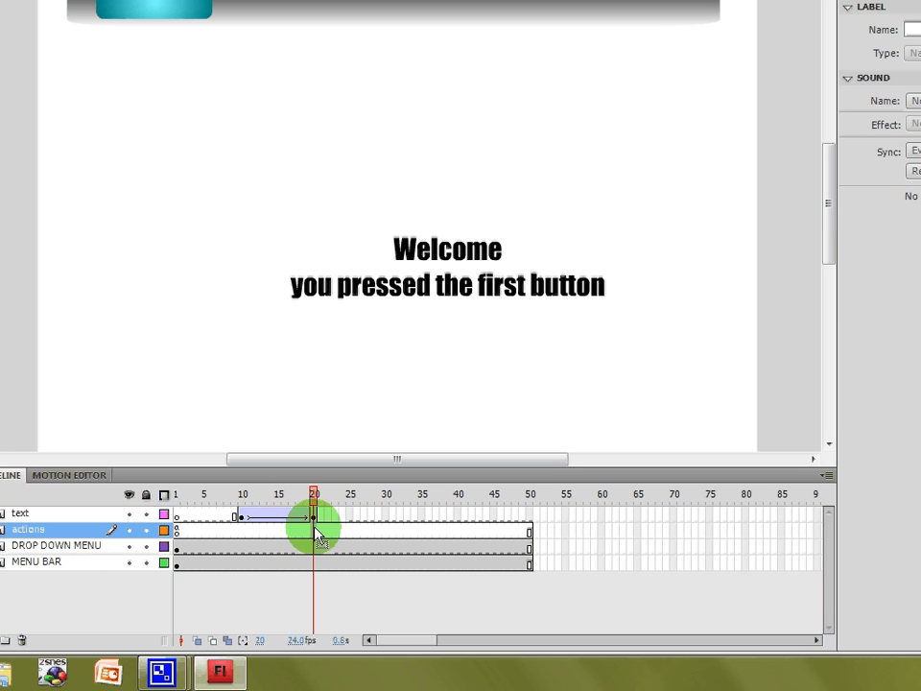
right_click(316, 530)
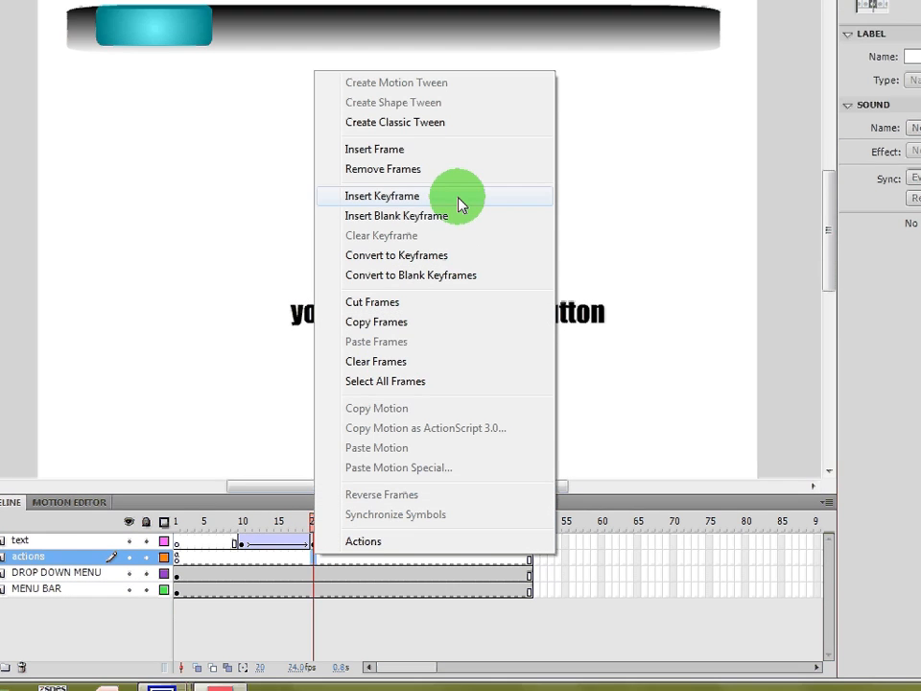
left_click(459, 197)
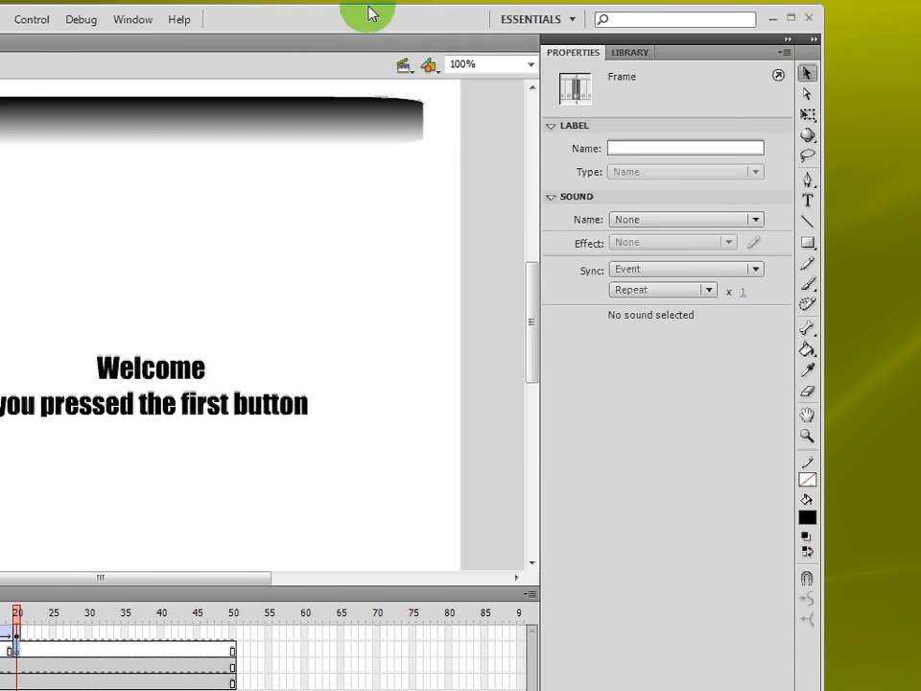
left_click(133, 19)
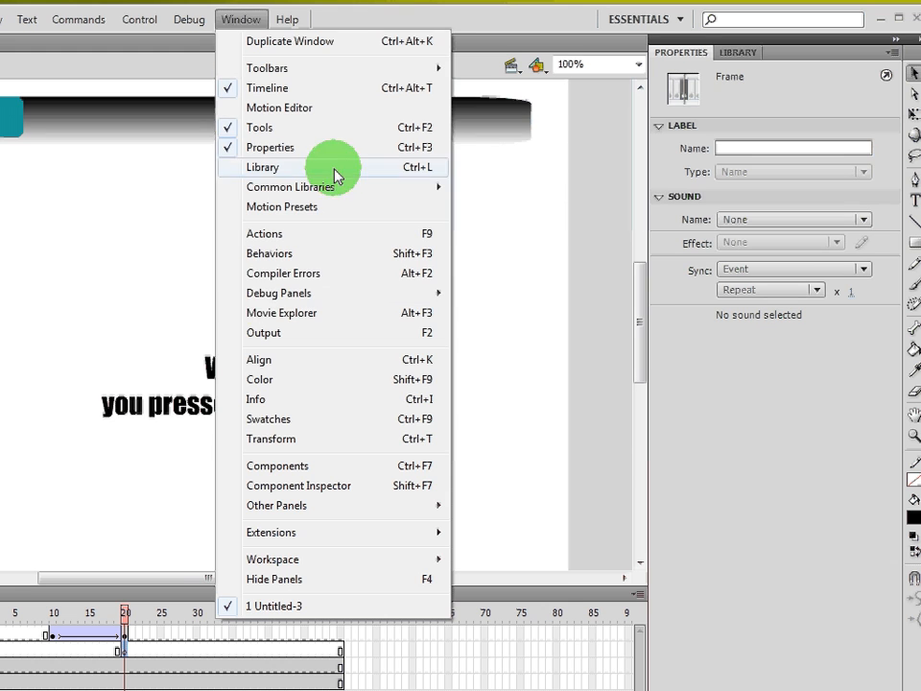
left_click(326, 233)
type("s")
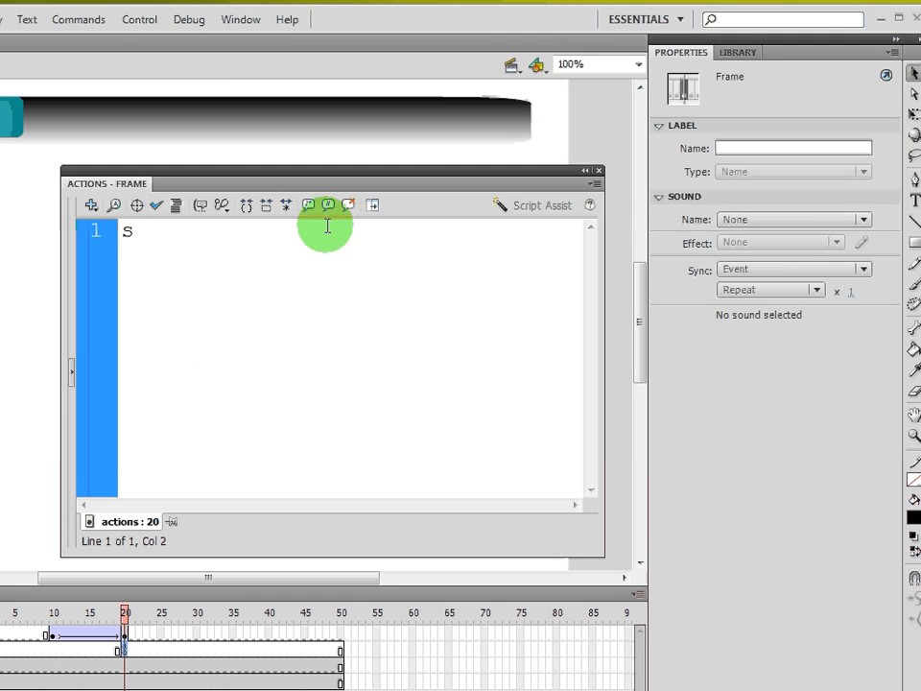
type("top")
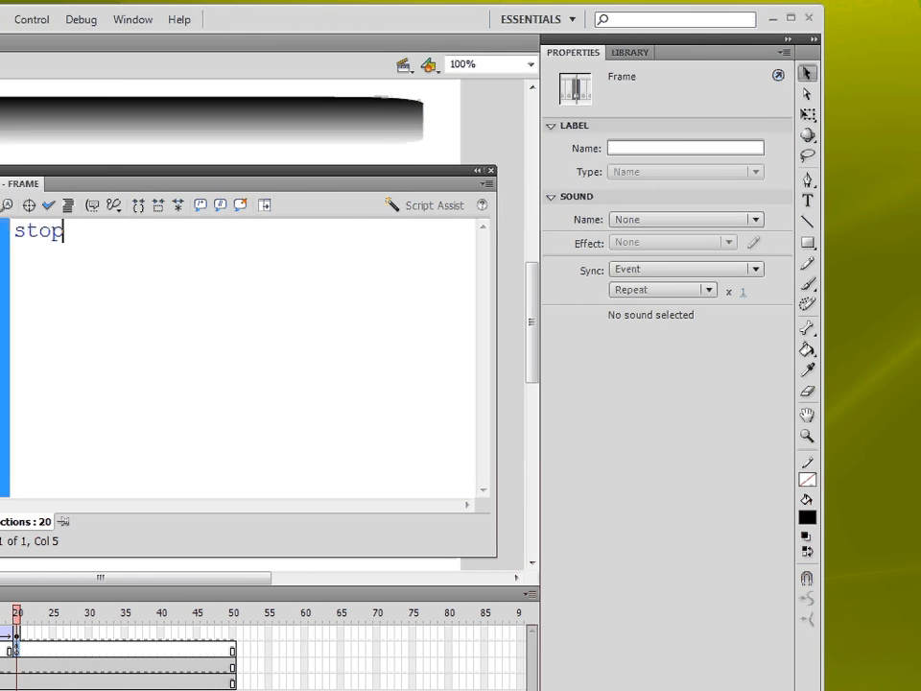
type("();")
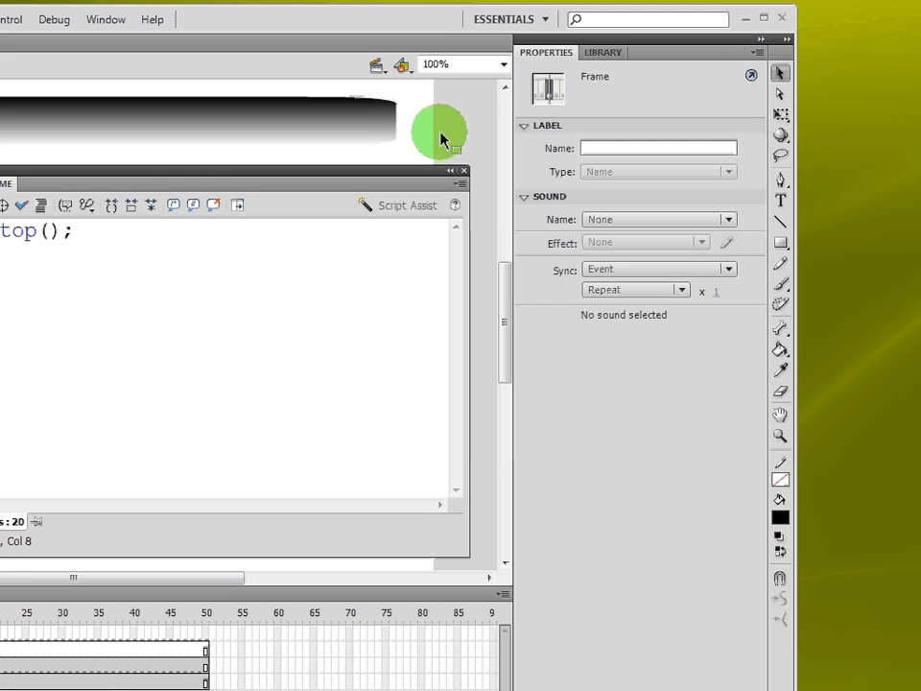
left_click(464, 171)
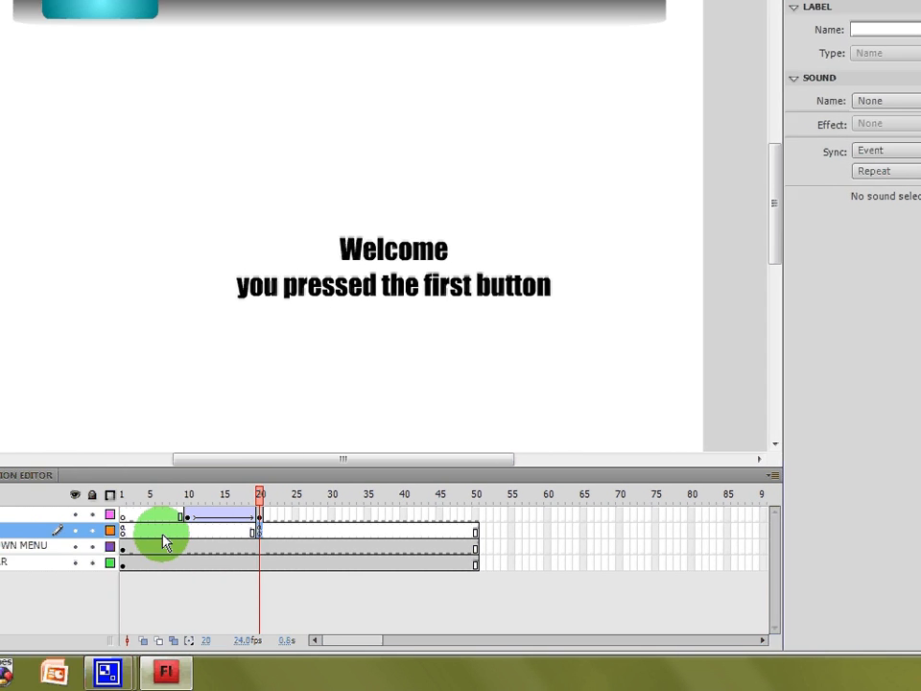
- Move the actions layer above the text layer in the timeline
left_click_drag(125, 544, 219, 518)
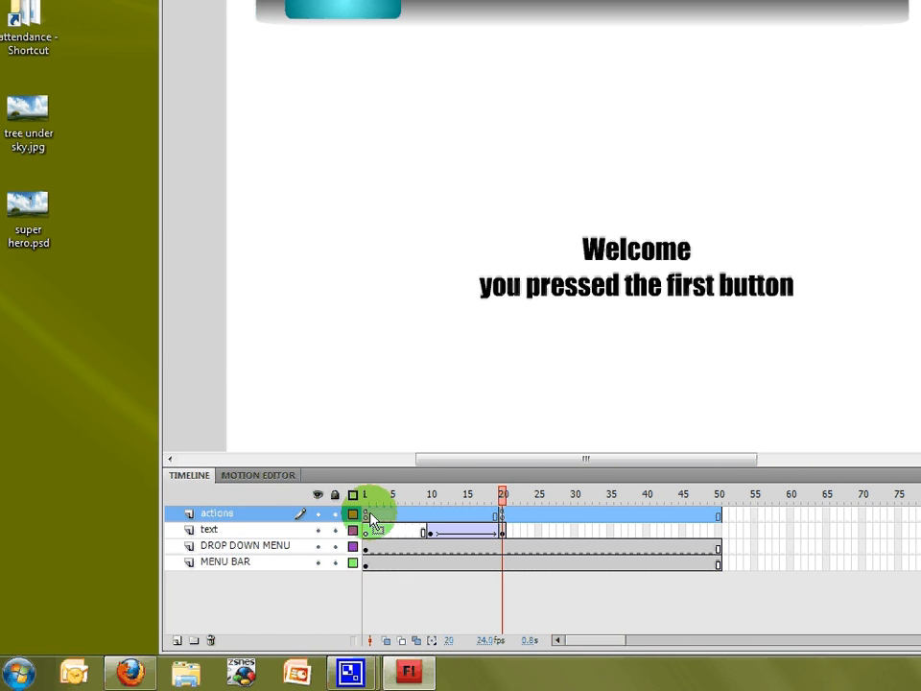
left_click(373, 515)
left_click(365, 514)
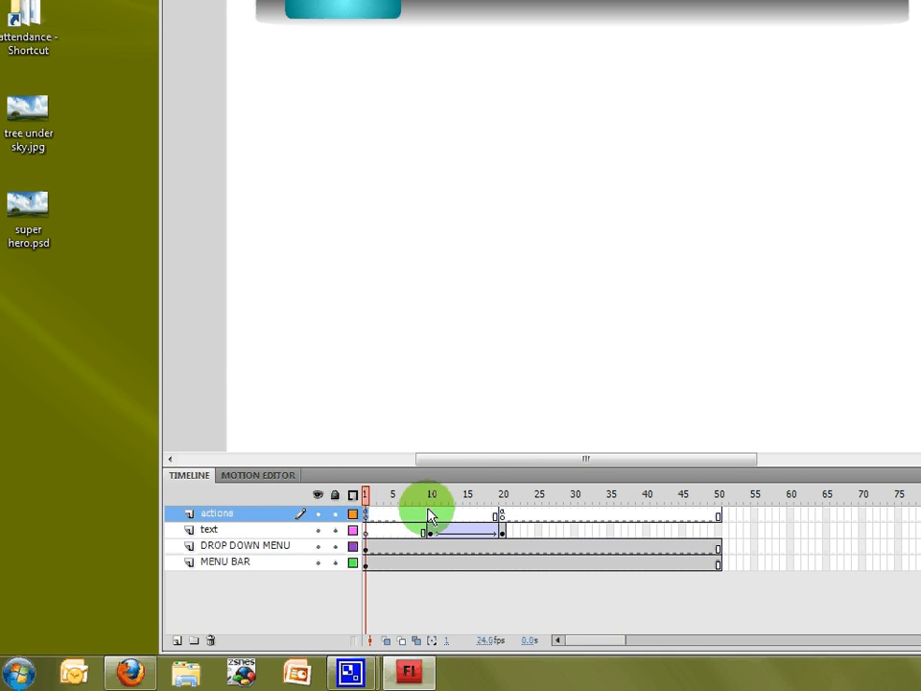
left_click(500, 515)
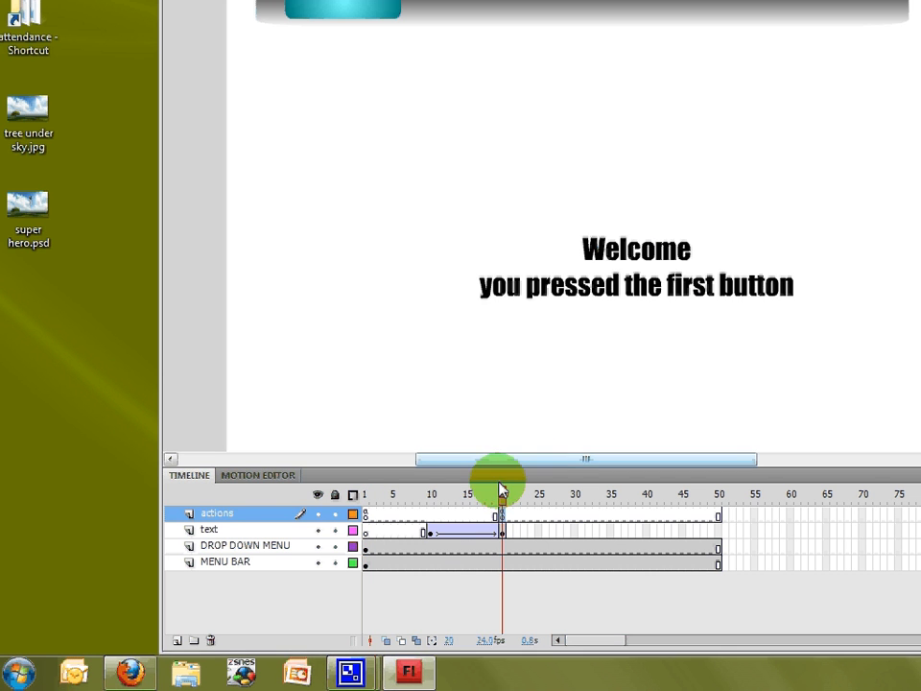
mouse_move(500, 494)
left_mouse_down()
mouse_move(424, 493)
mouse_move(432, 506)
mouse_move(502, 502)
left_mouse_up()
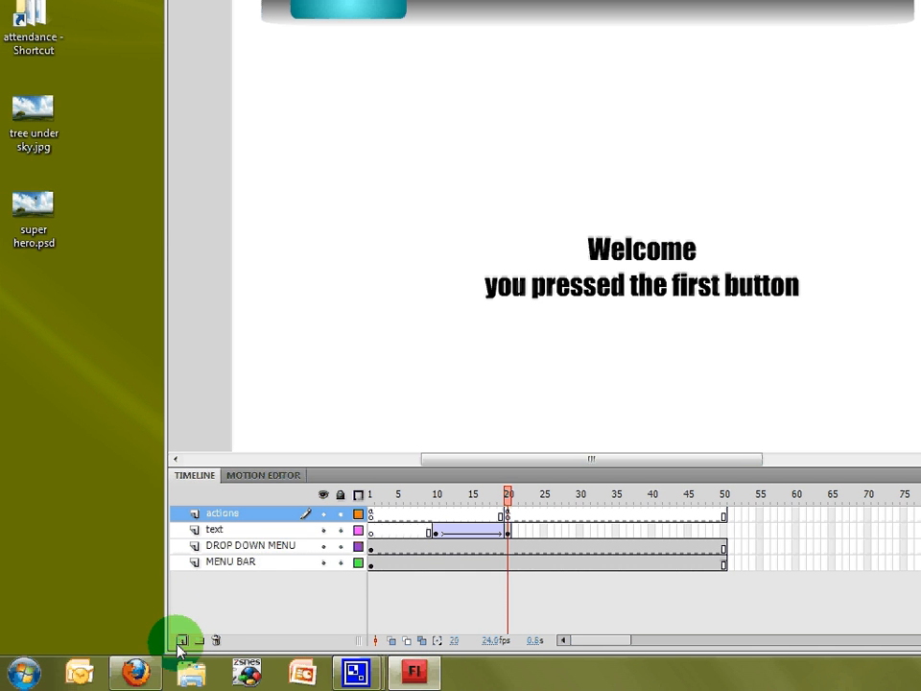
- Add a new layer at the top and name it labels
left_click(183, 641)
double_click(231, 515)
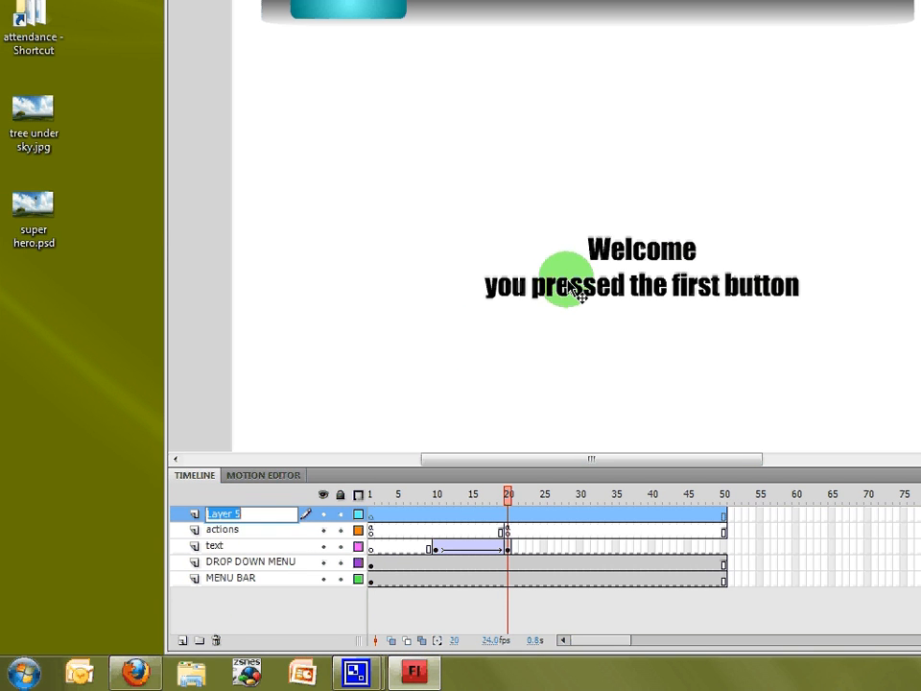
type("lab")
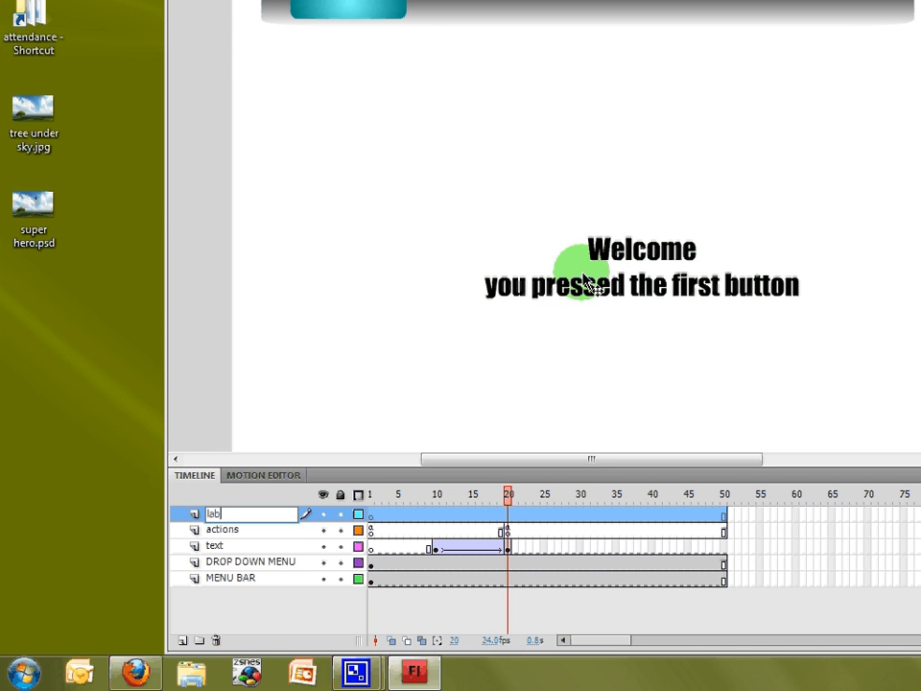
type("els")
key("Return")
key("Return")
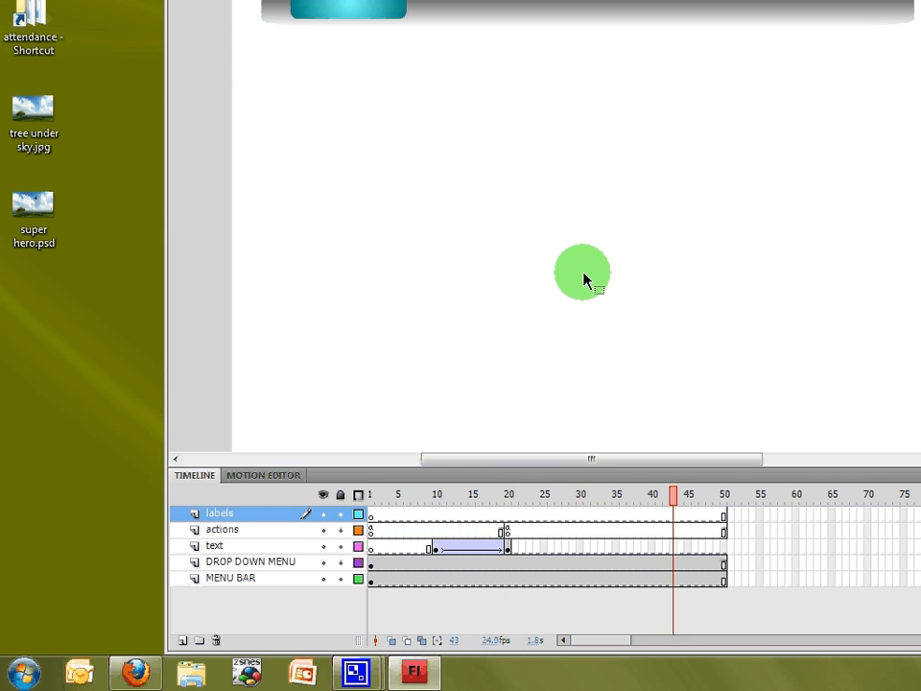
- Insert a keyframe at frame 10 on the labels layer and give it the frame label button1
left_click(439, 514)
right_click(439, 511)
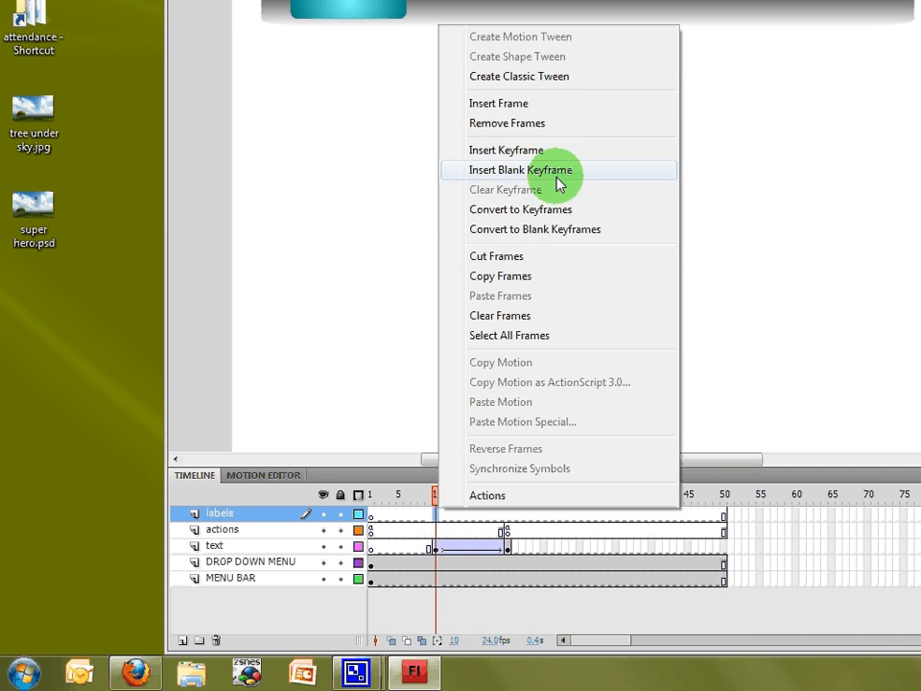
left_click(561, 152)
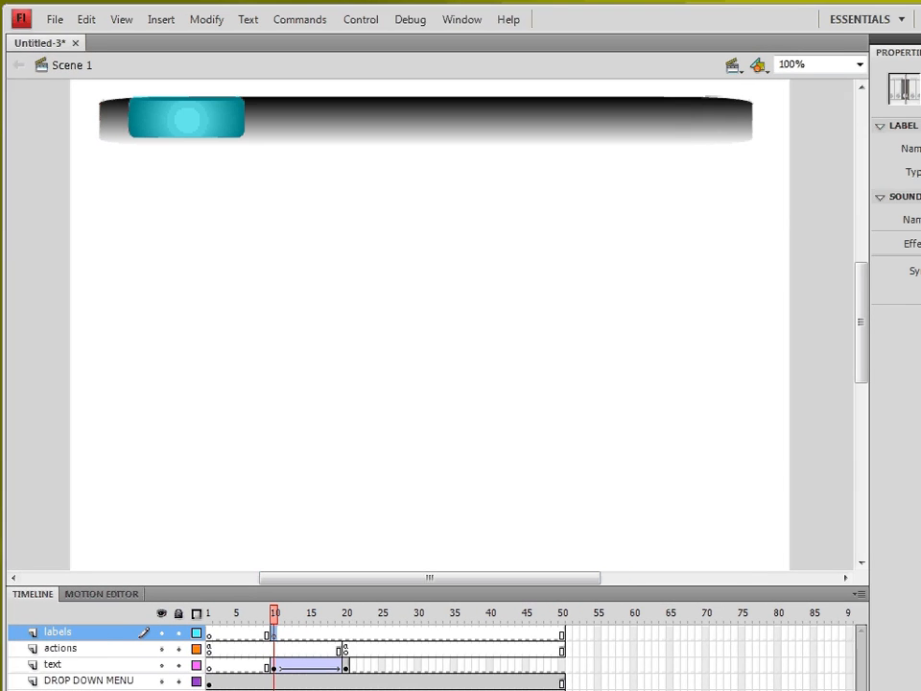
type("butt")
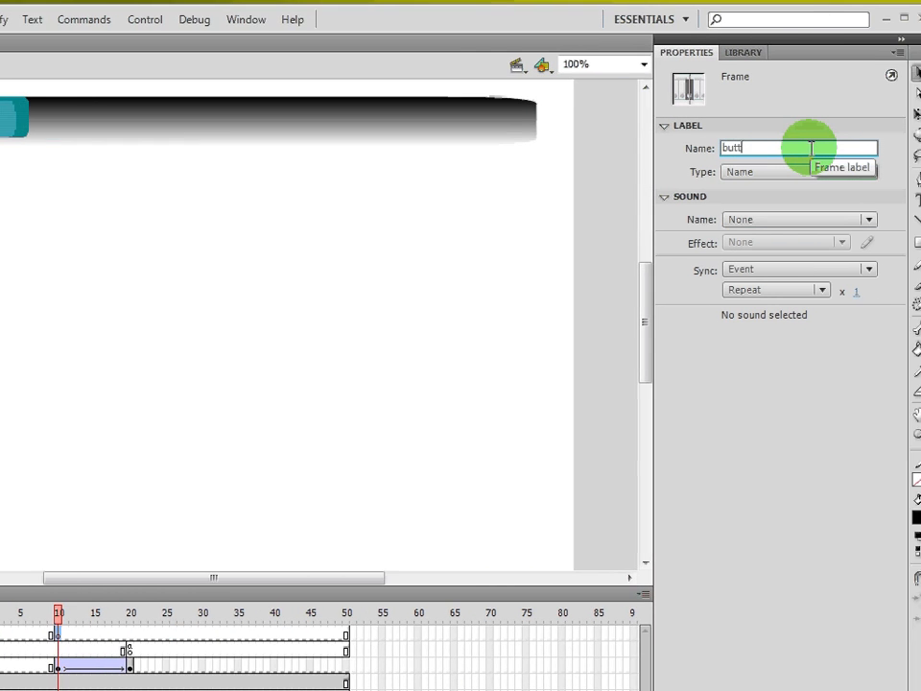
type("on1")
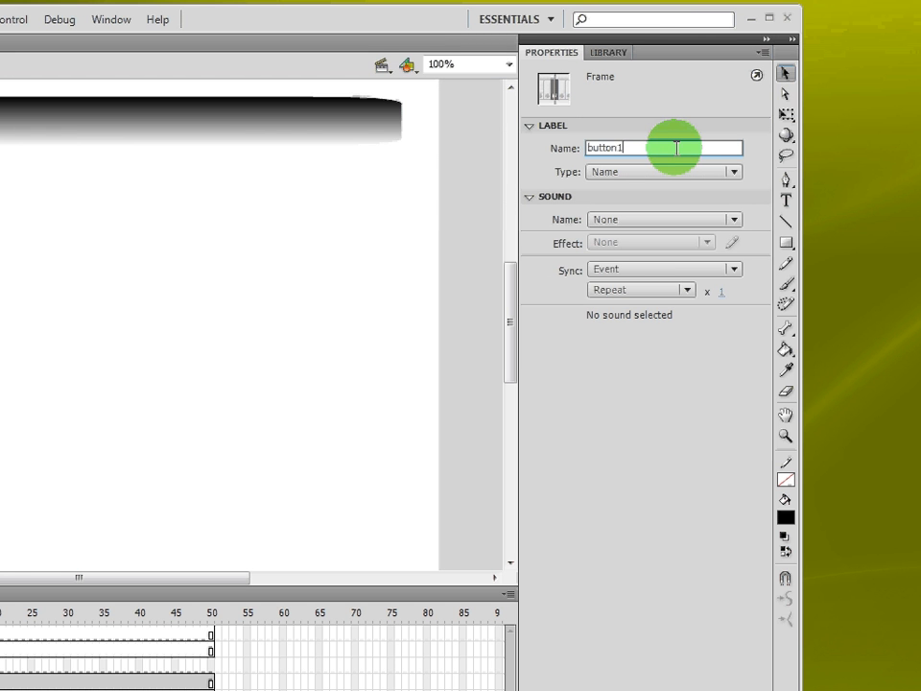
key("Return")
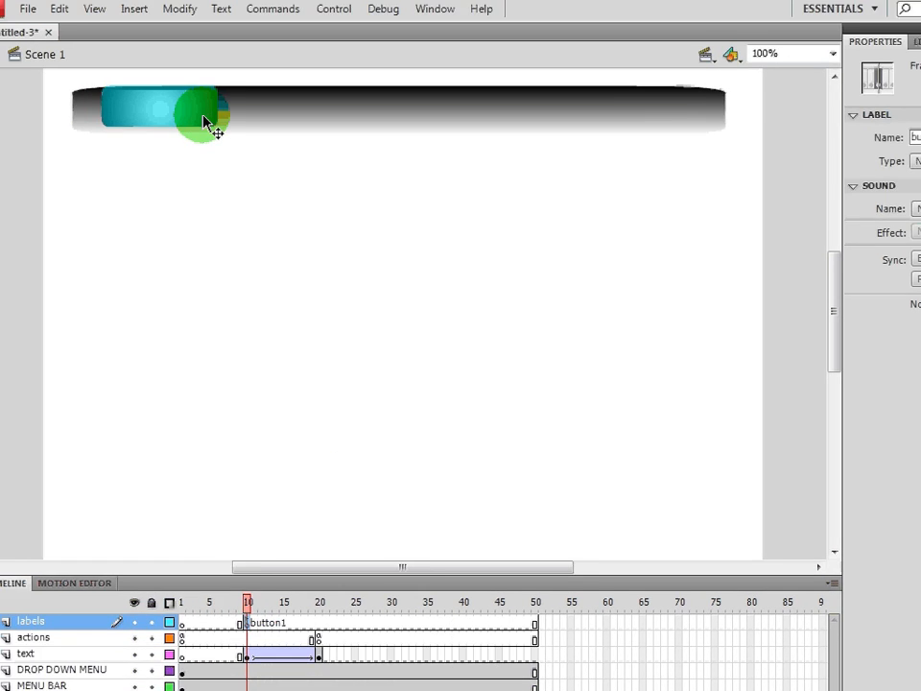
- Inside the PULLDOWN MENU symbol at frame 40, select the first Enter button and give it an on(press){ } handler
double_click(150, 67)
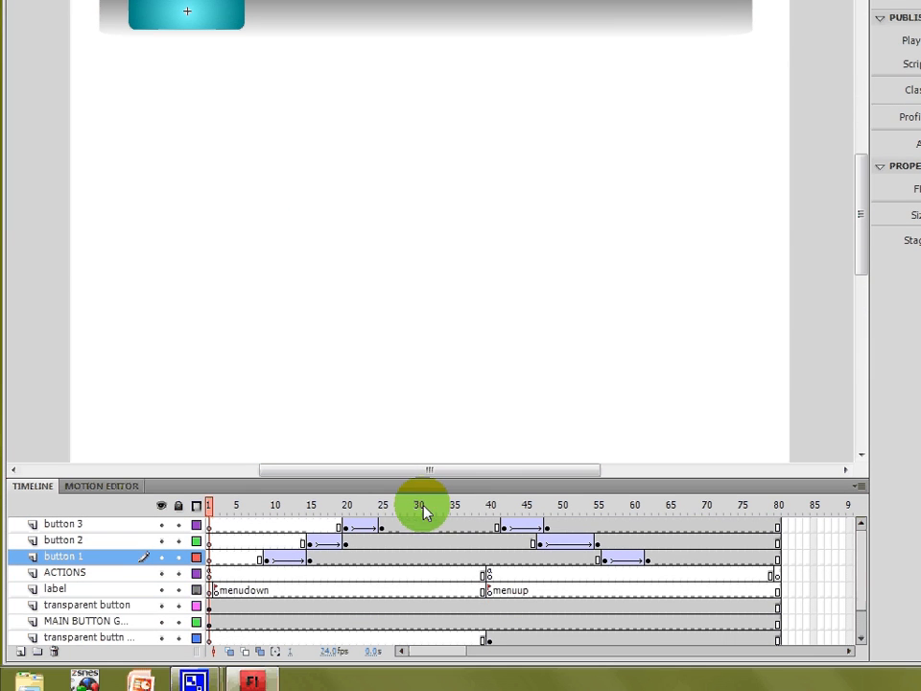
left_click(492, 533)
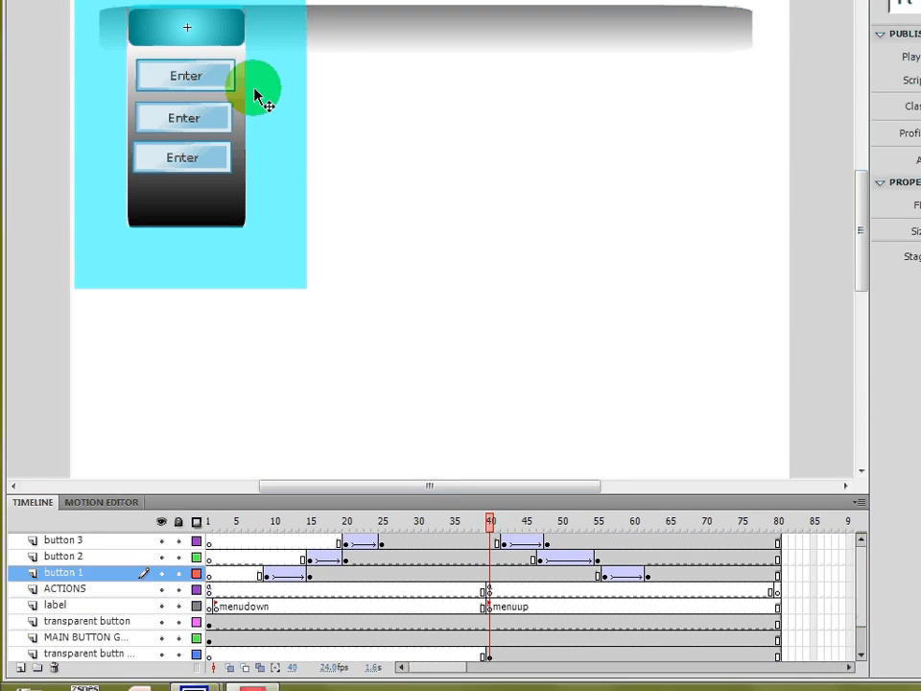
left_click(198, 69)
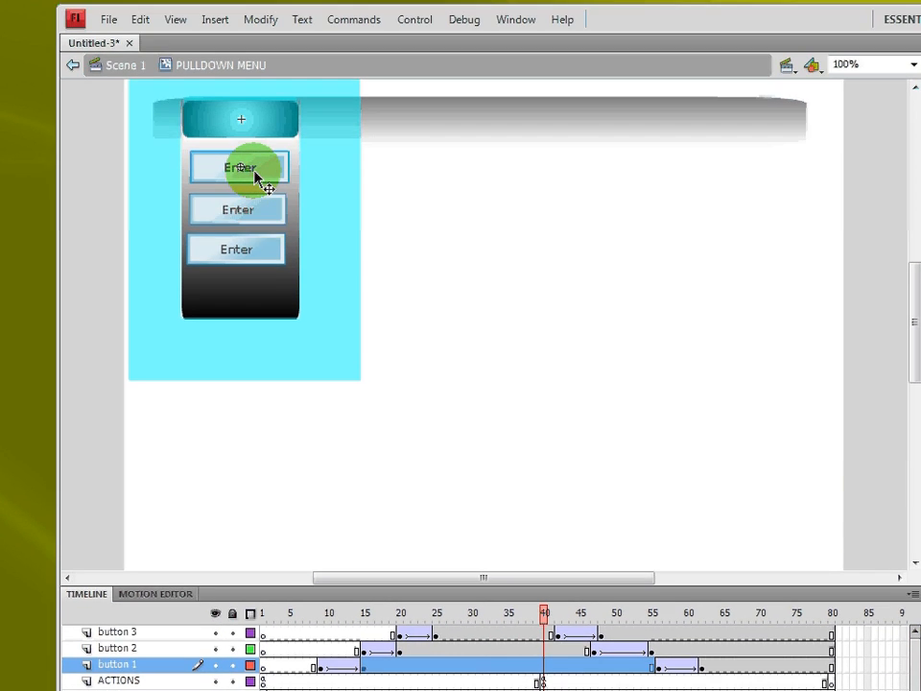
left_click(508, 20)
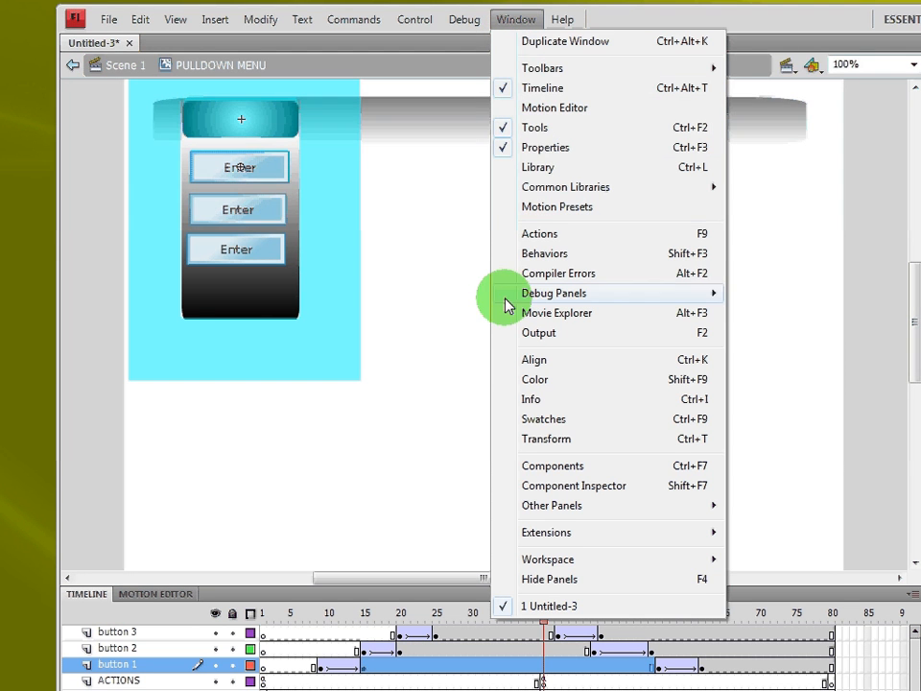
left_click(551, 233)
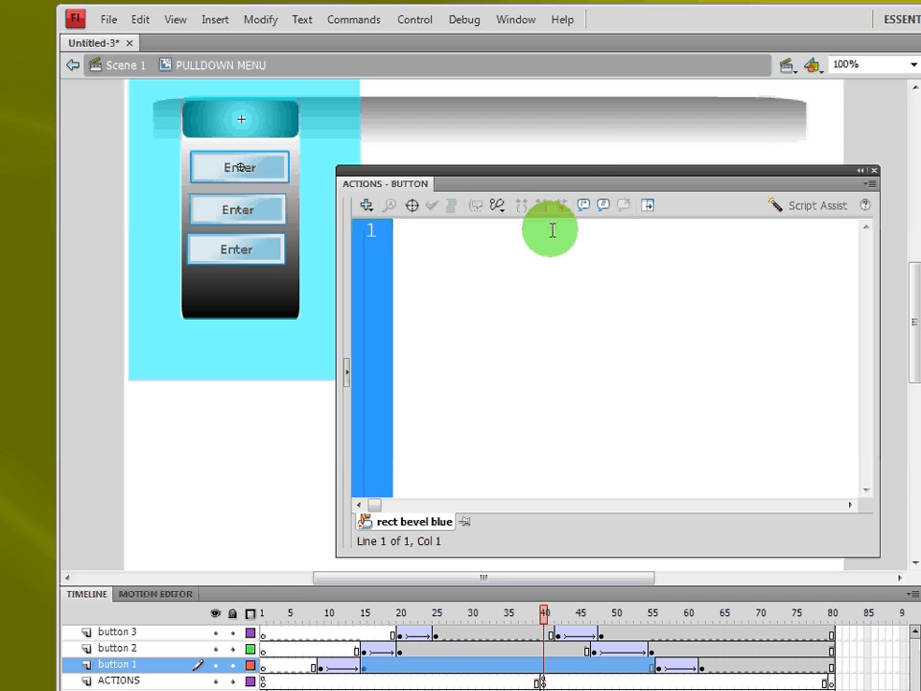
type("on ")
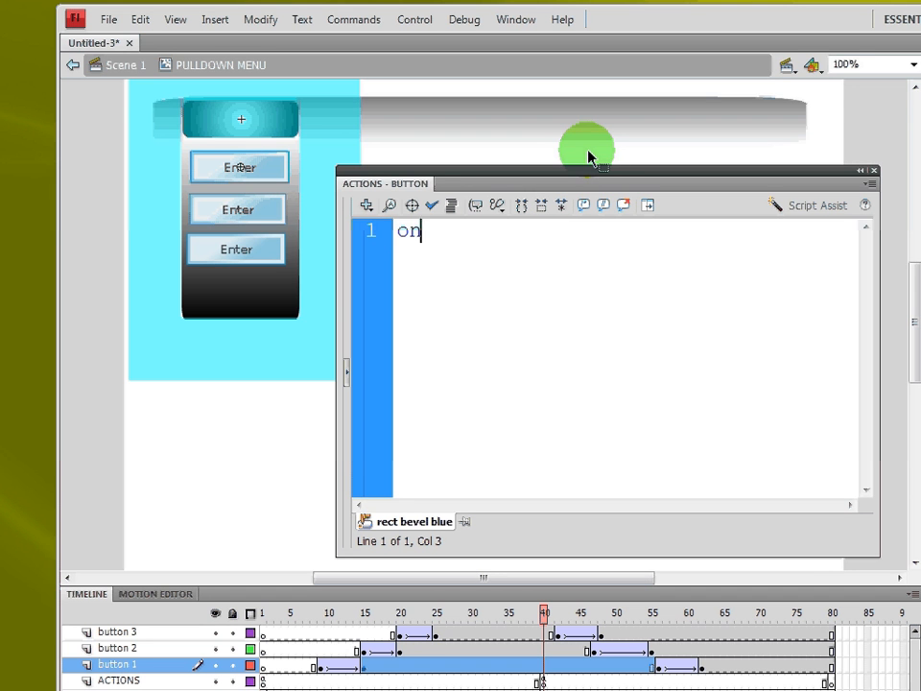
type("(")
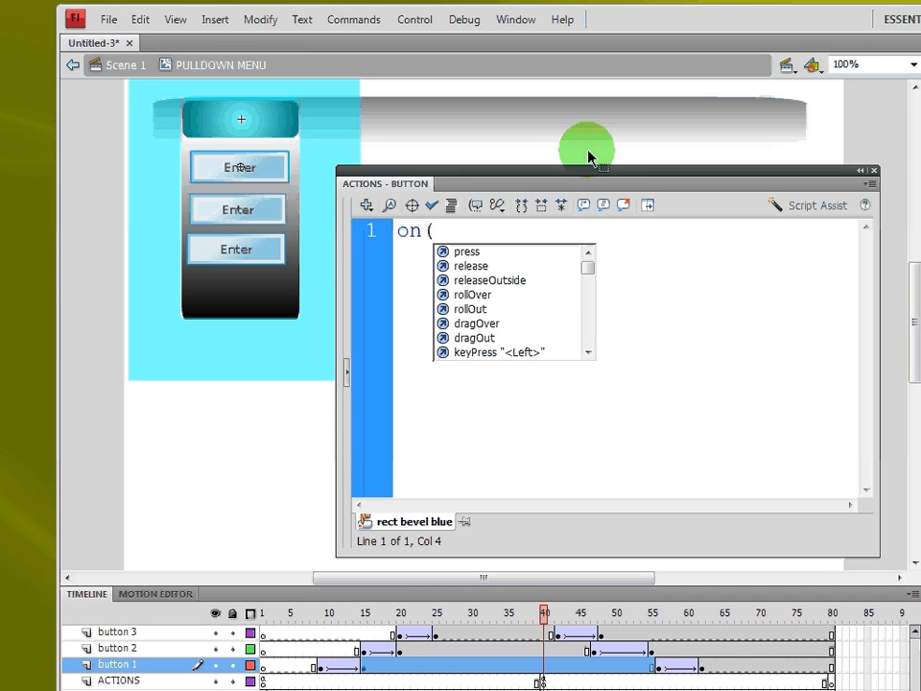
key("Down")
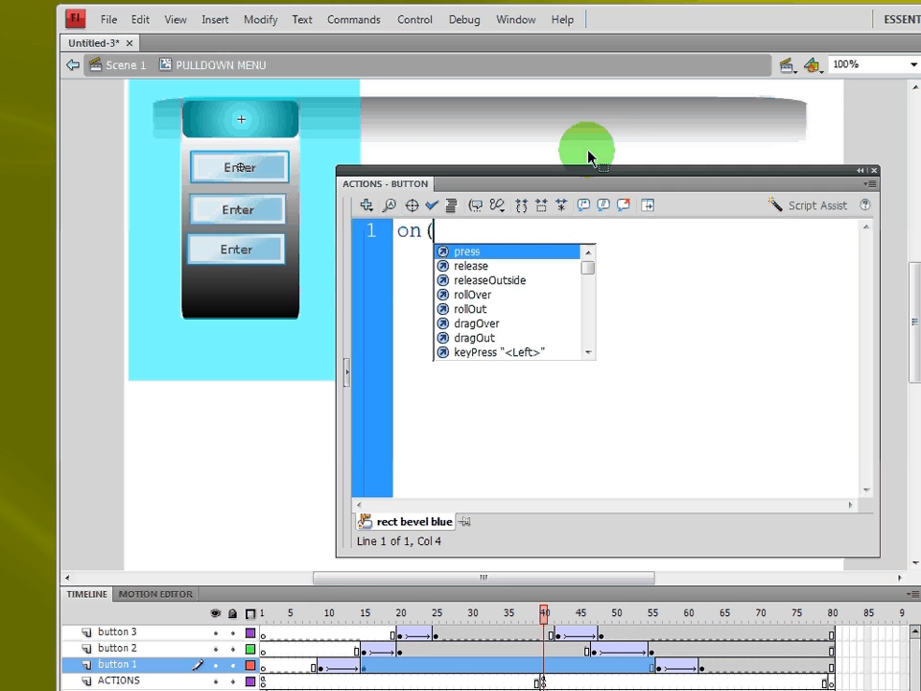
key("Return")
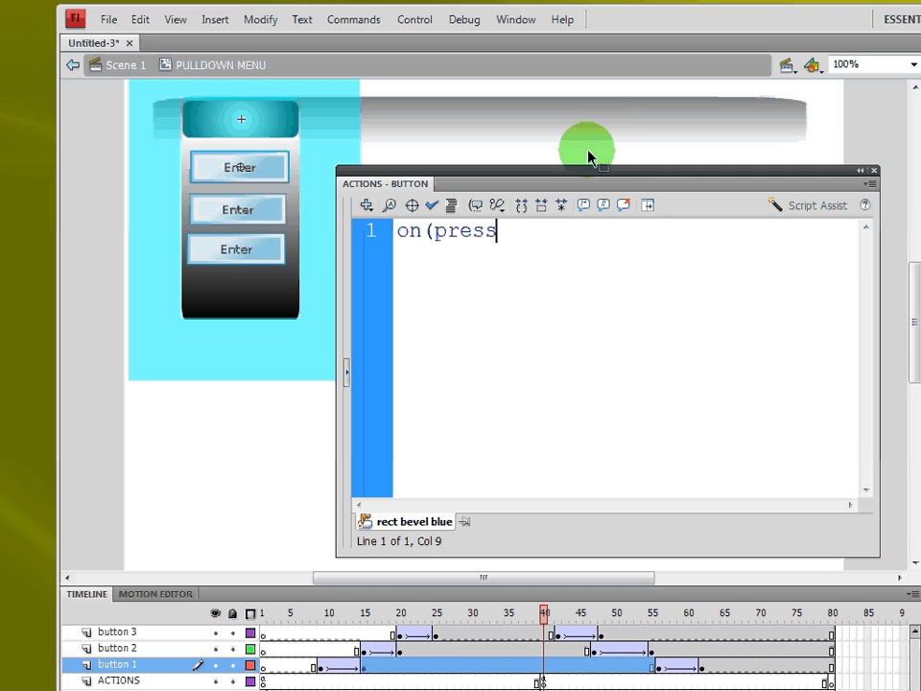
type("){")
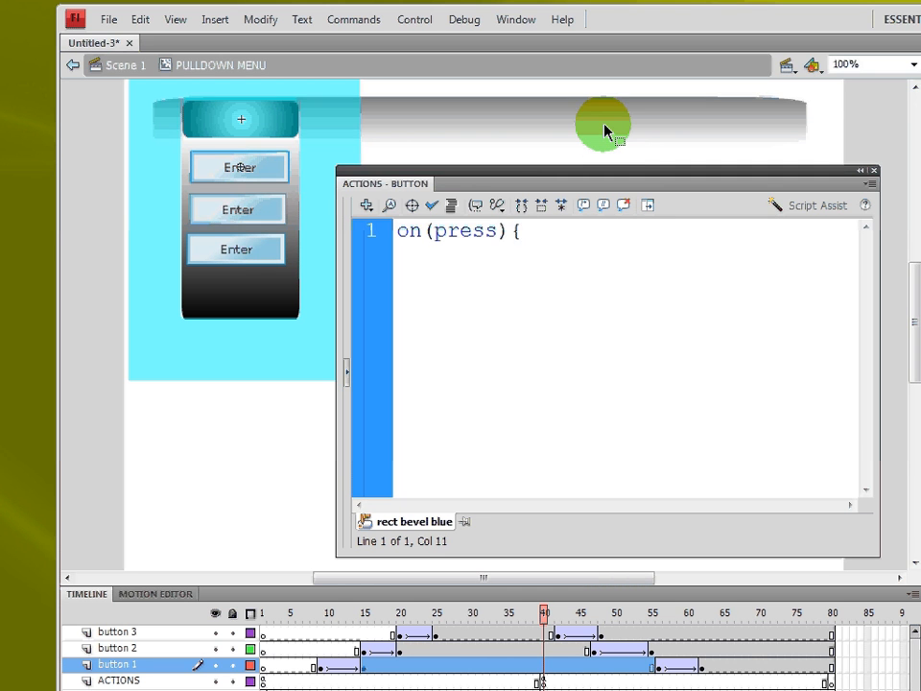
key("Return")
key("Return")
type("}")
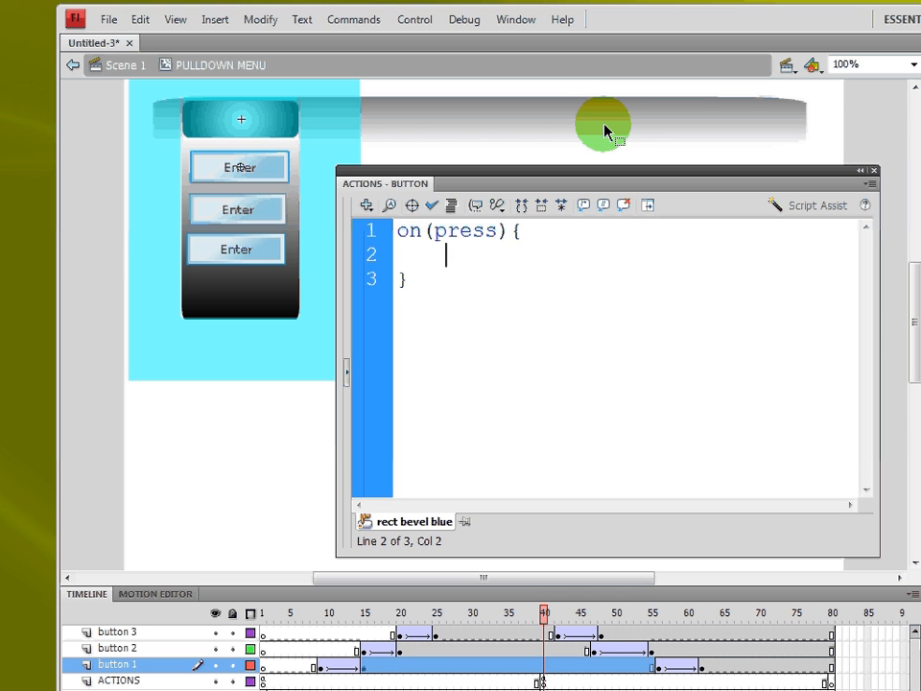
type("gotoAnd")
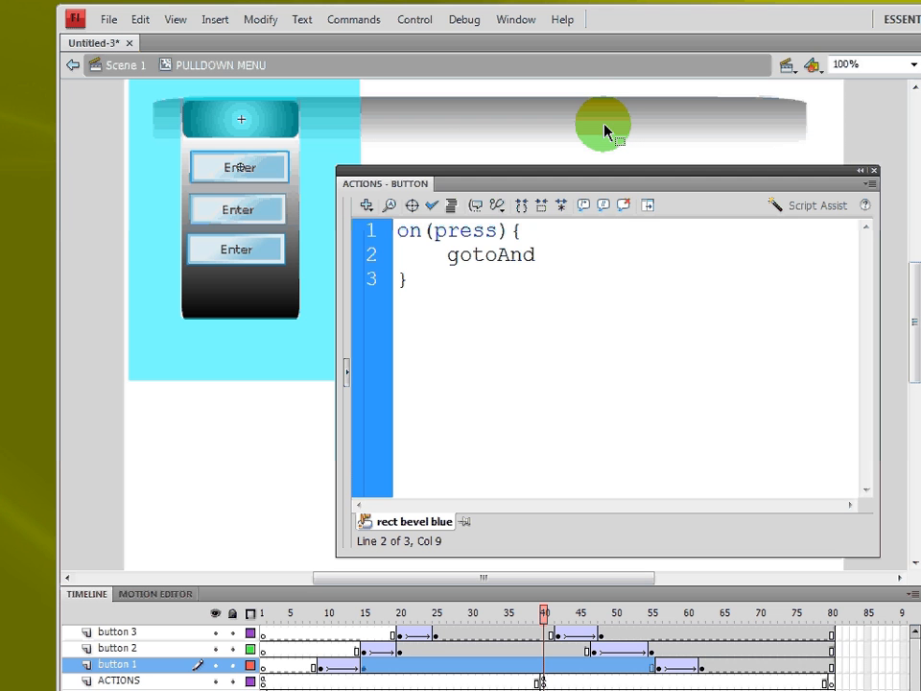
type("Play")
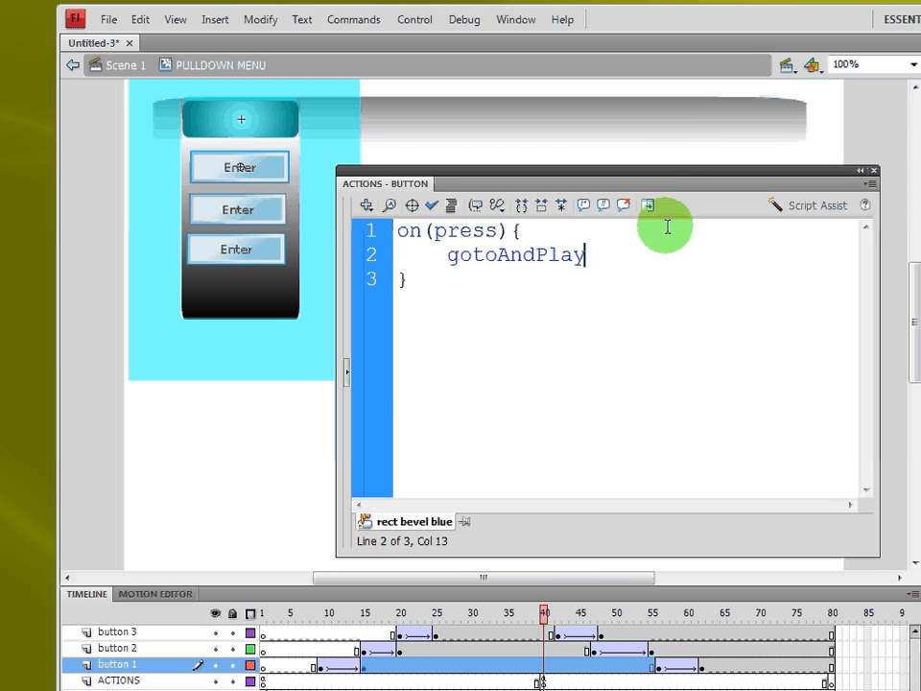
- Inside the press handler, add the statement gotoAndPlay("button1");
type("(")
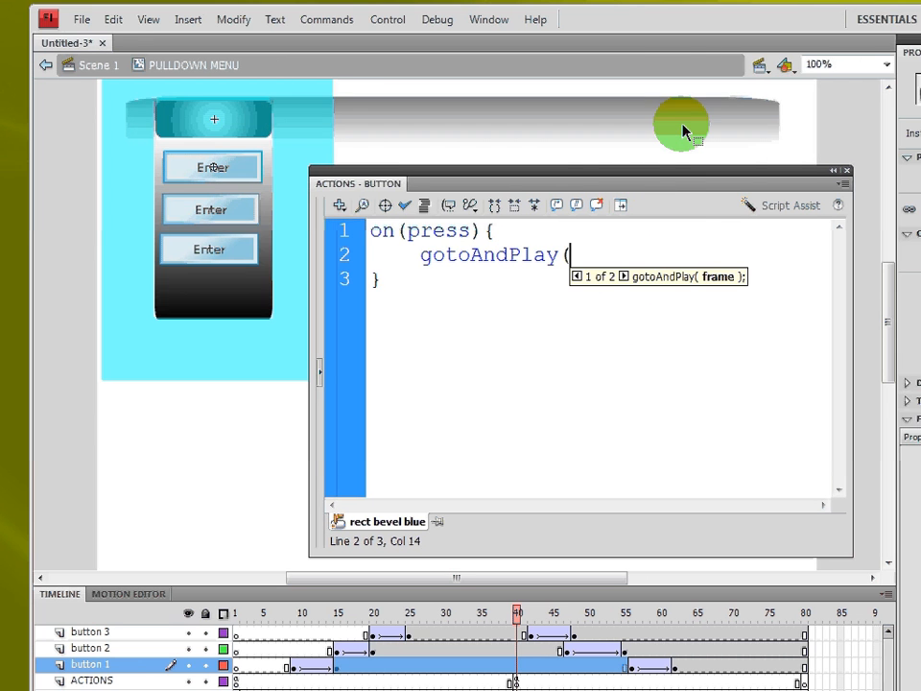
type("\"button1")
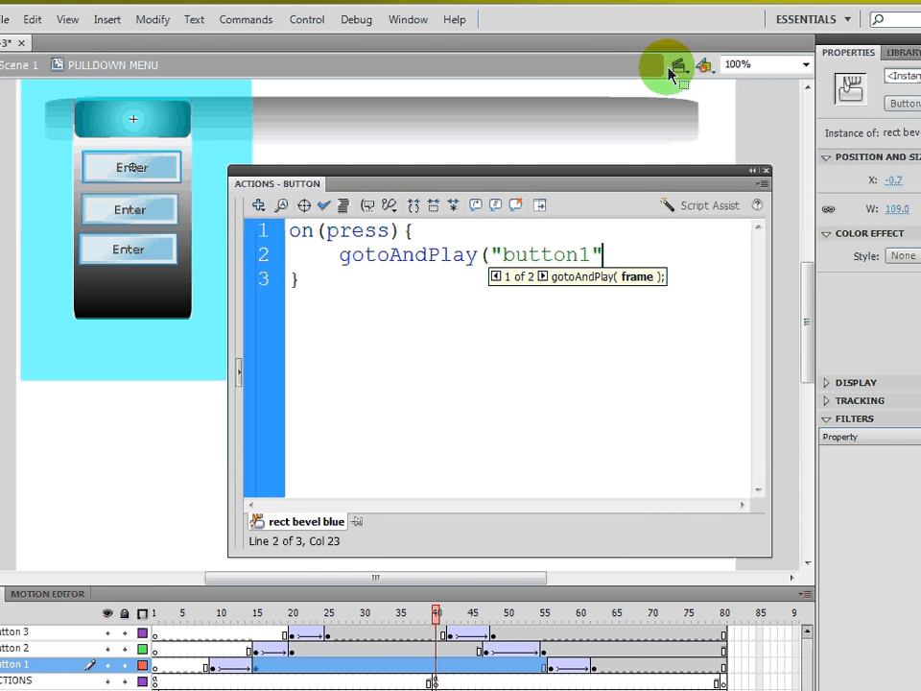
type("\");")
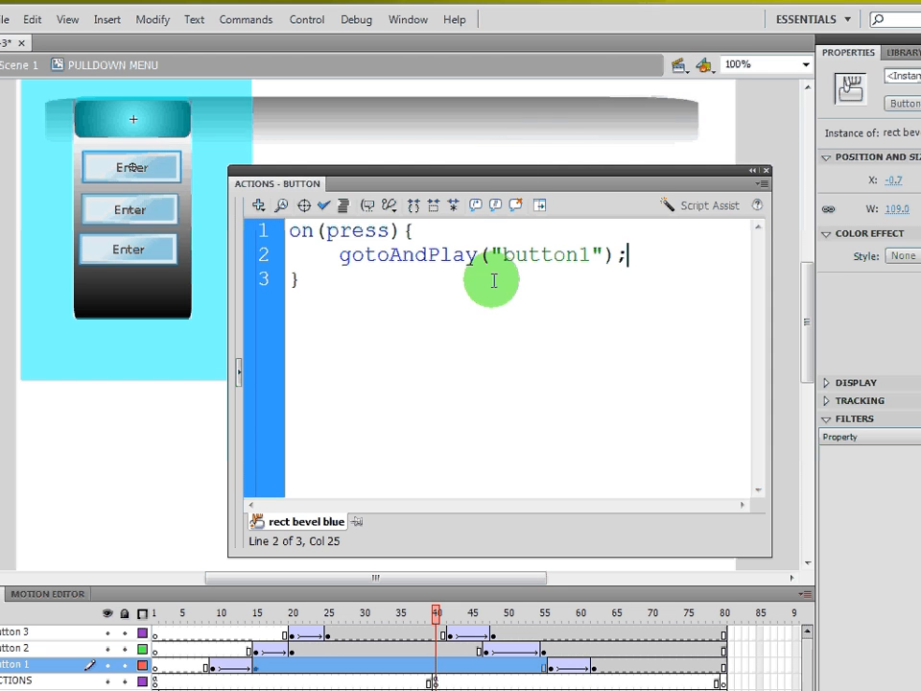
- Prefix the gotoAndPlay call with _root. so it targets the main timeline, and close the Actions panel
left_click_drag(575, 179, 649, 150)
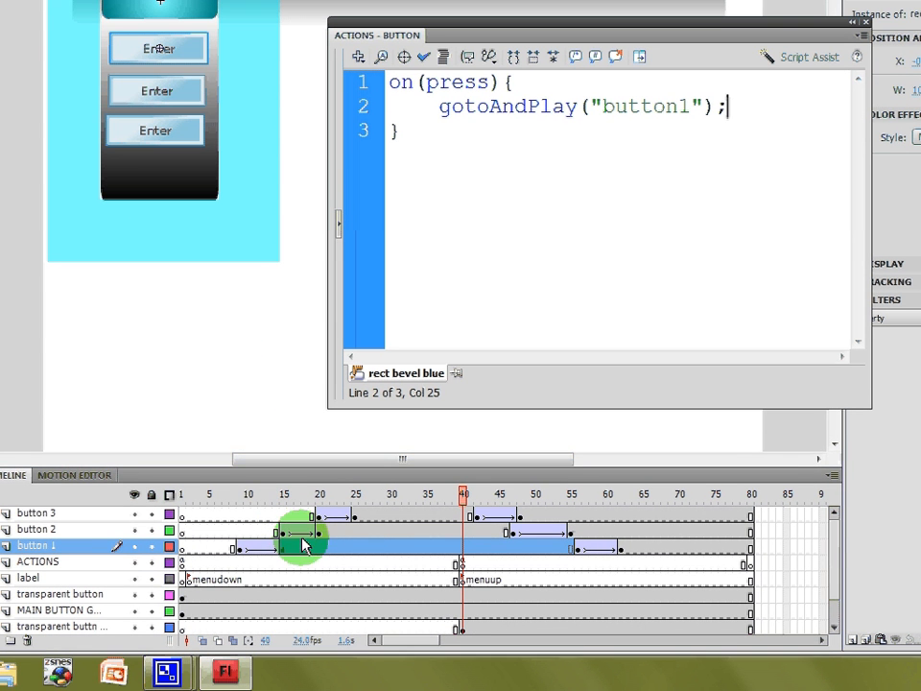
left_click_drag(302, 545, 354, 523)
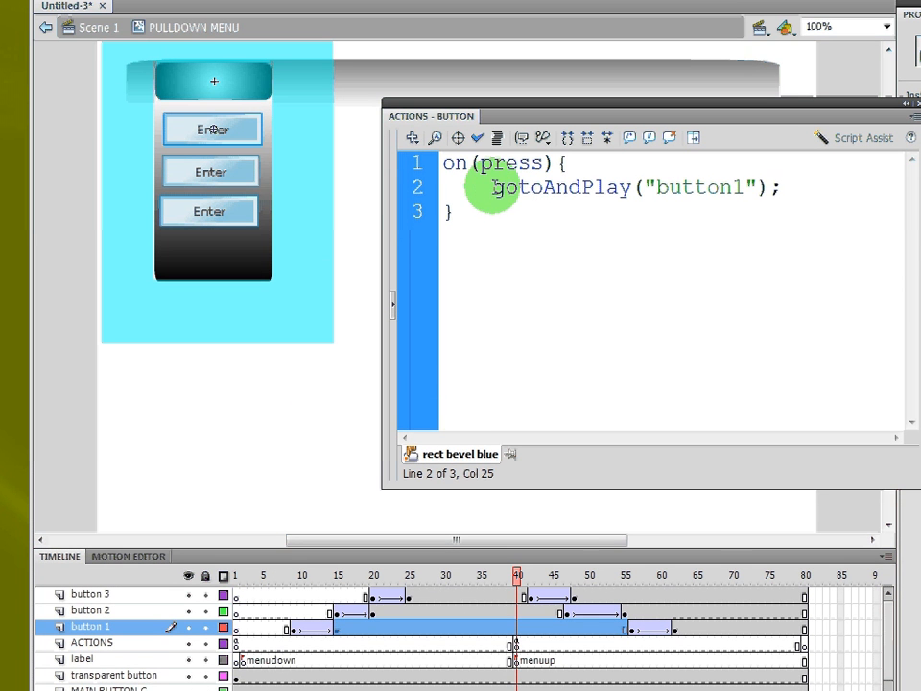
left_click(492, 188)
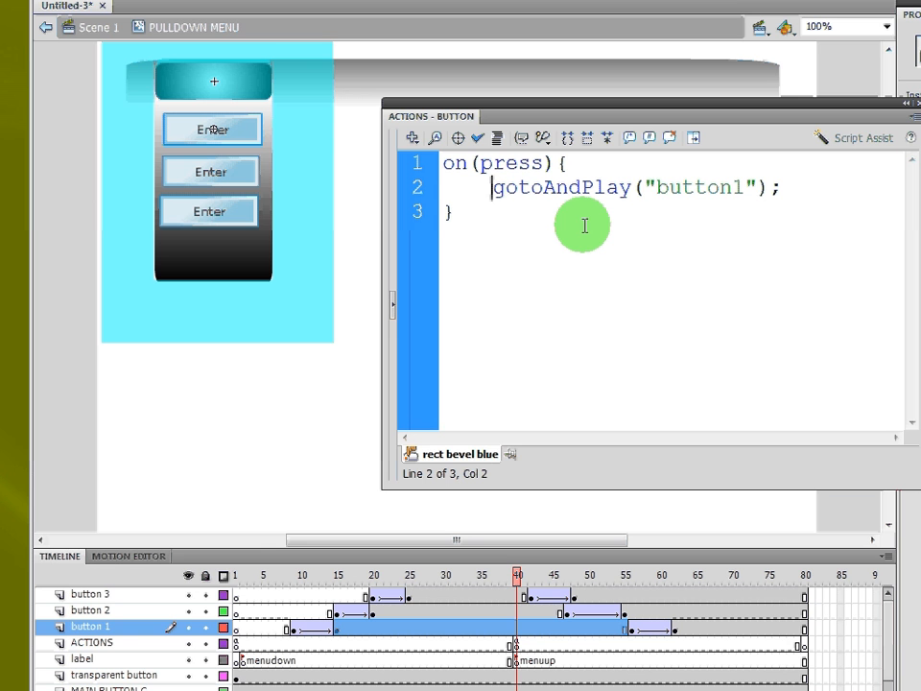
type("_")
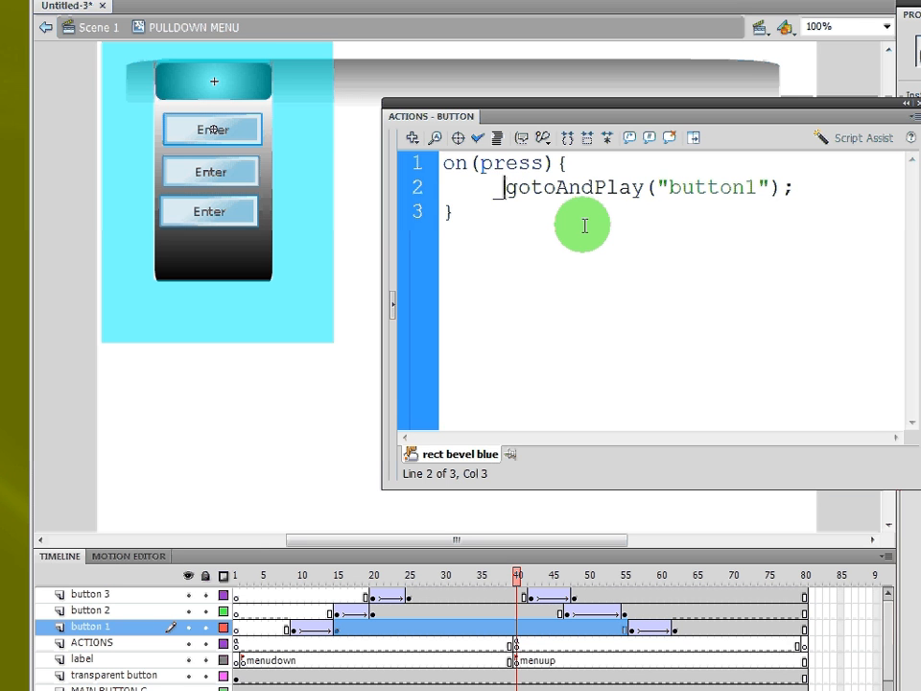
type("roo")
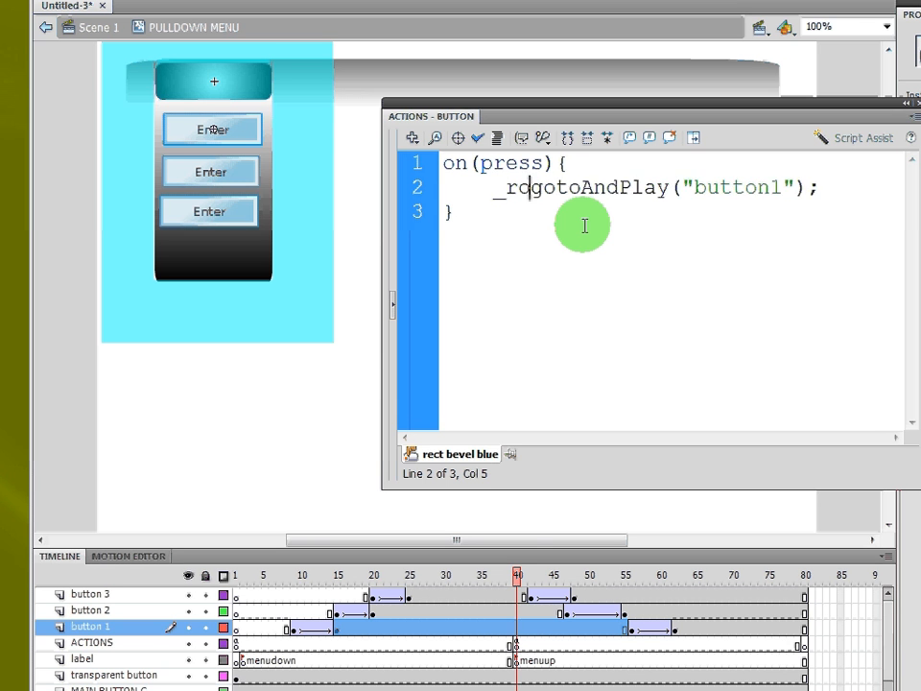
type("t.")
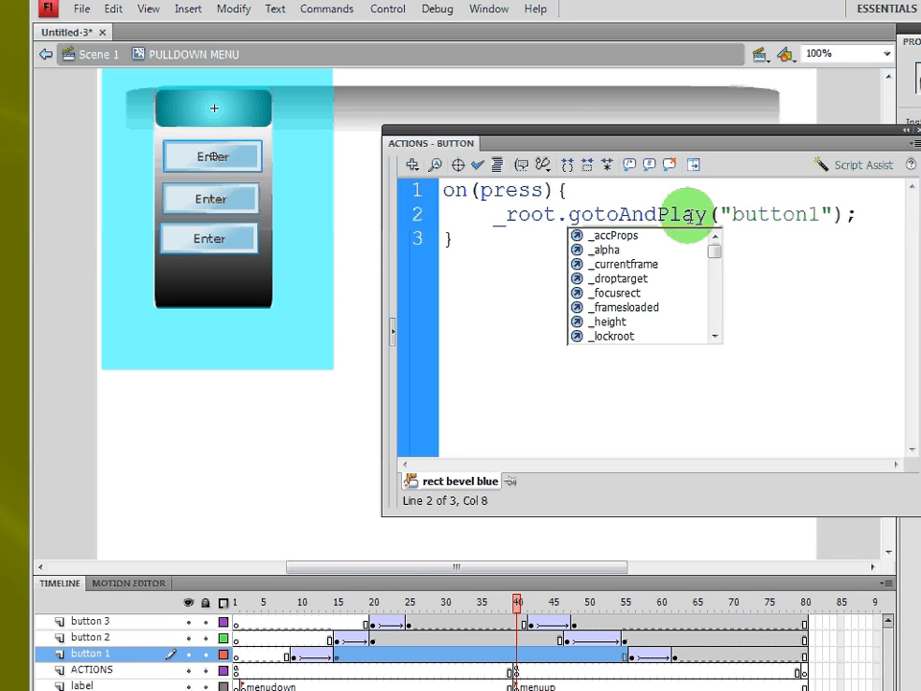
left_click(683, 188)
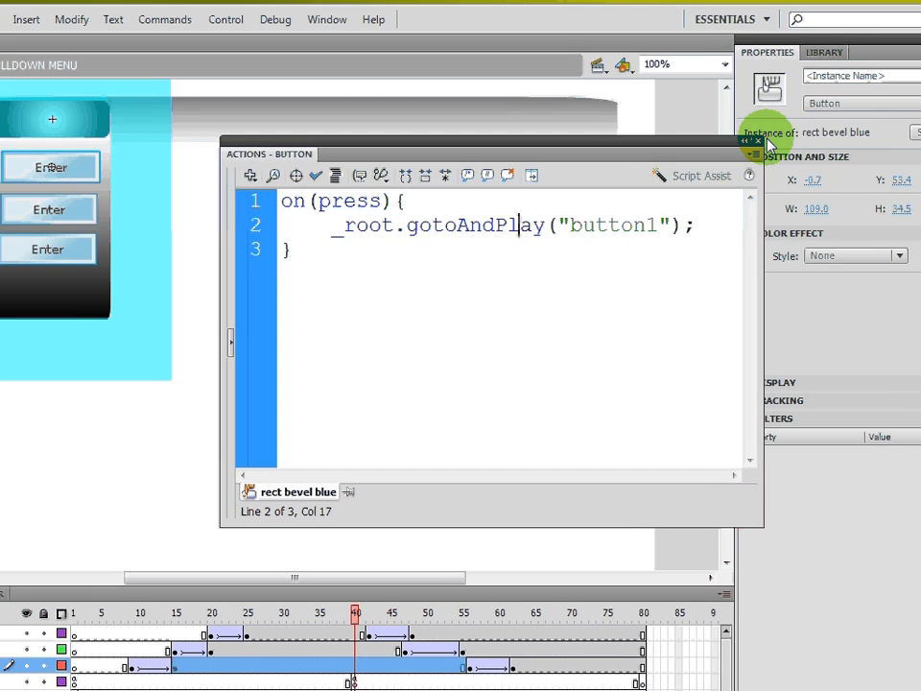
left_click(732, 142)
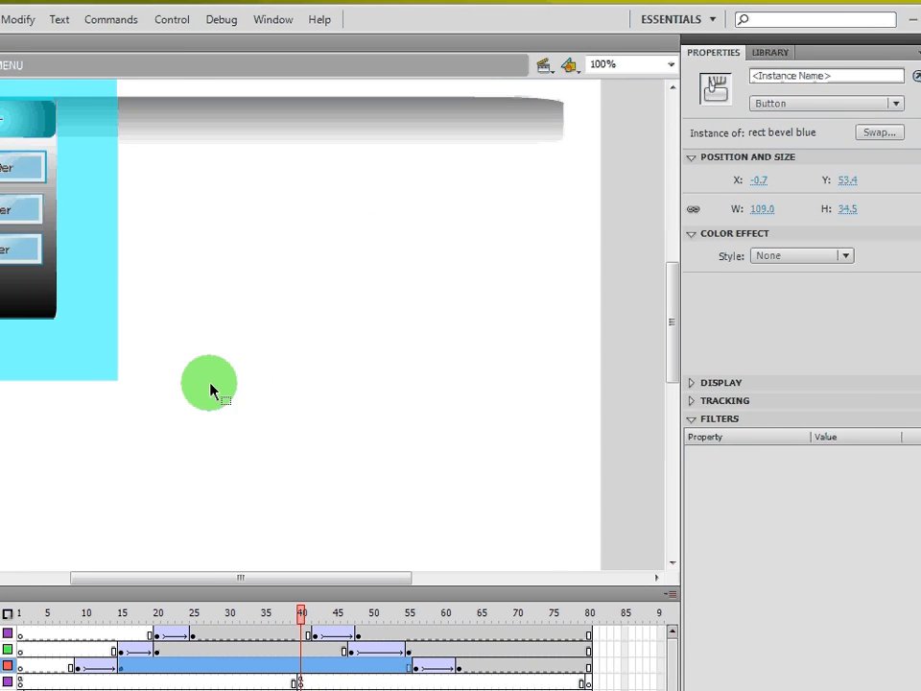
- Test the movie, open the menu and press the first Enter button, then close the preview window
key("ctrl+Return")
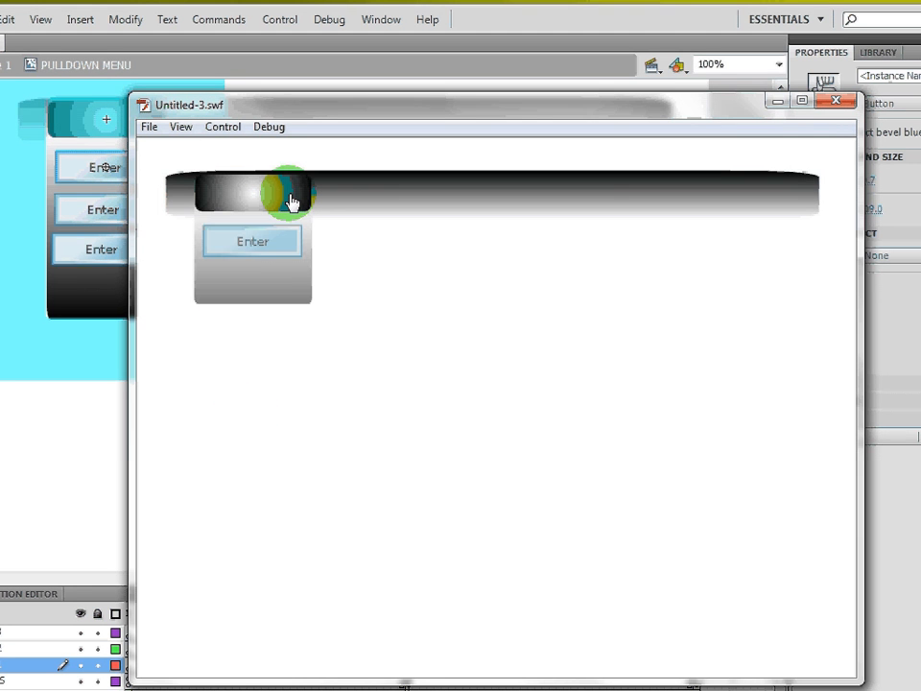
left_click(274, 250)
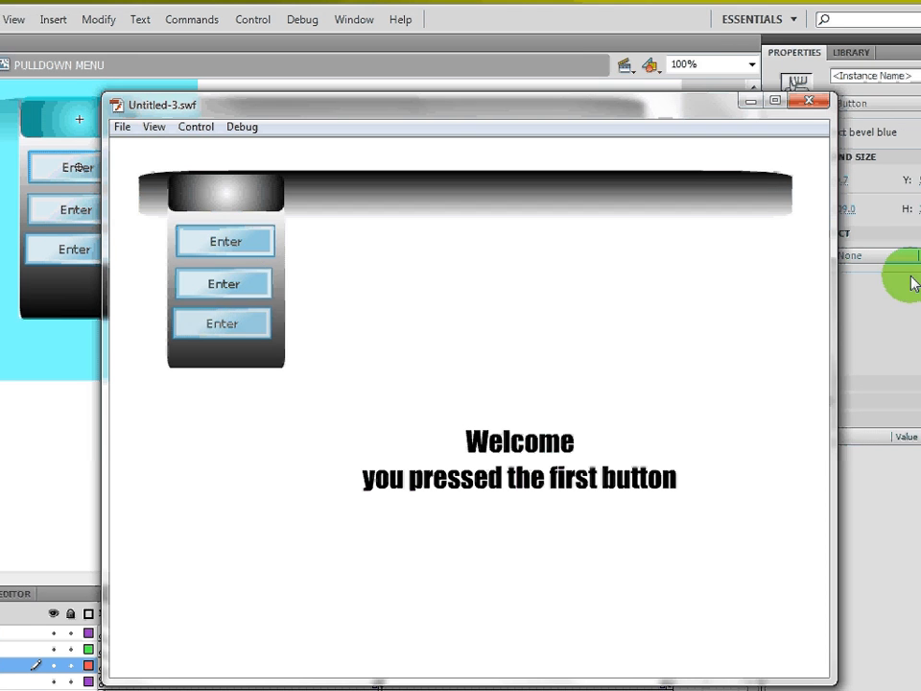
left_click(836, 99)
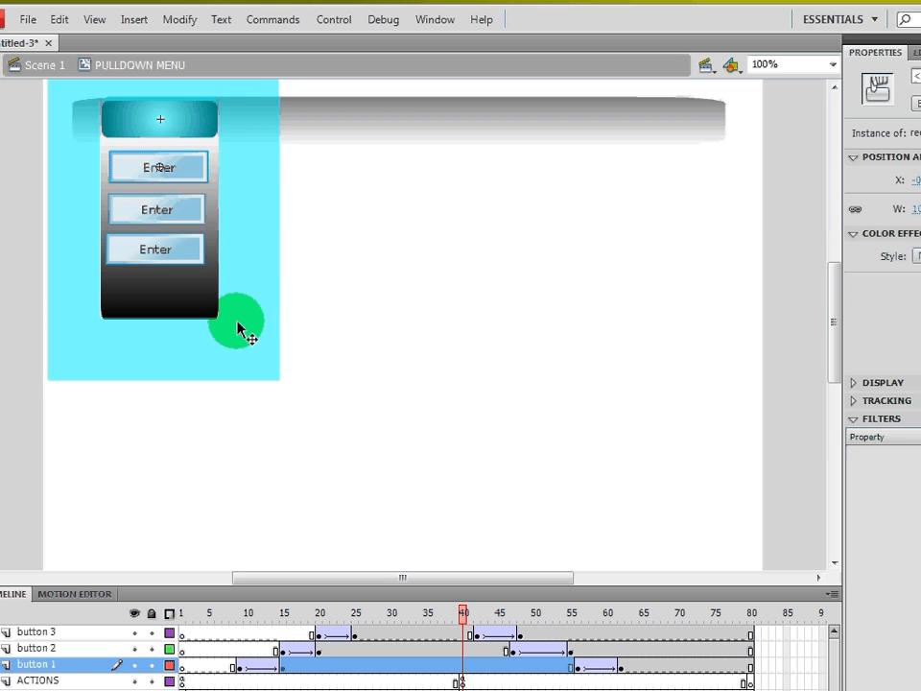
- Return to Scene 1, insert a keyframe at frame 21 on the labels layer and label it button2
left_click(45, 64)
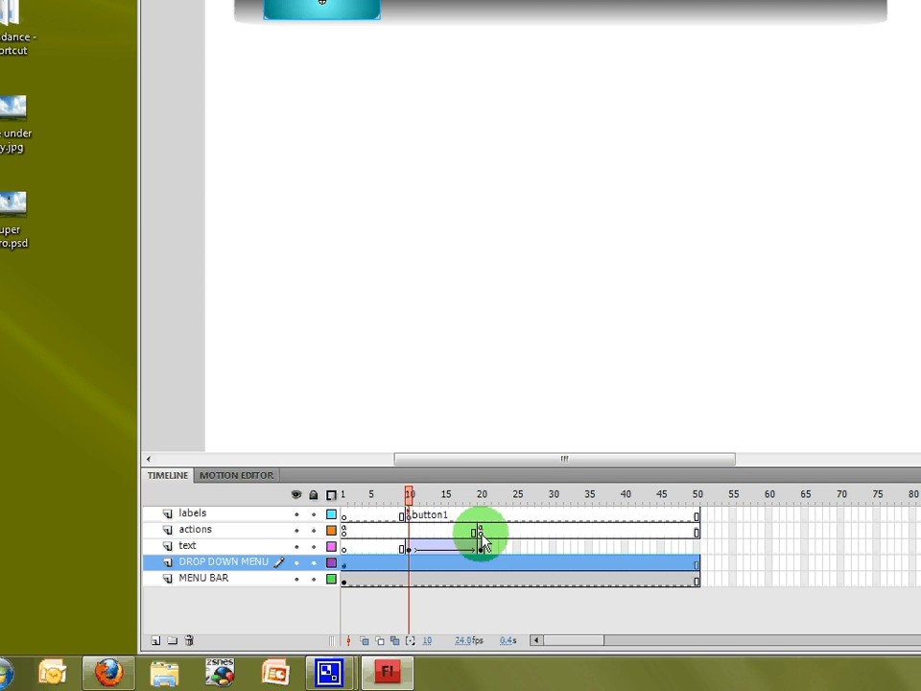
left_click(480, 532)
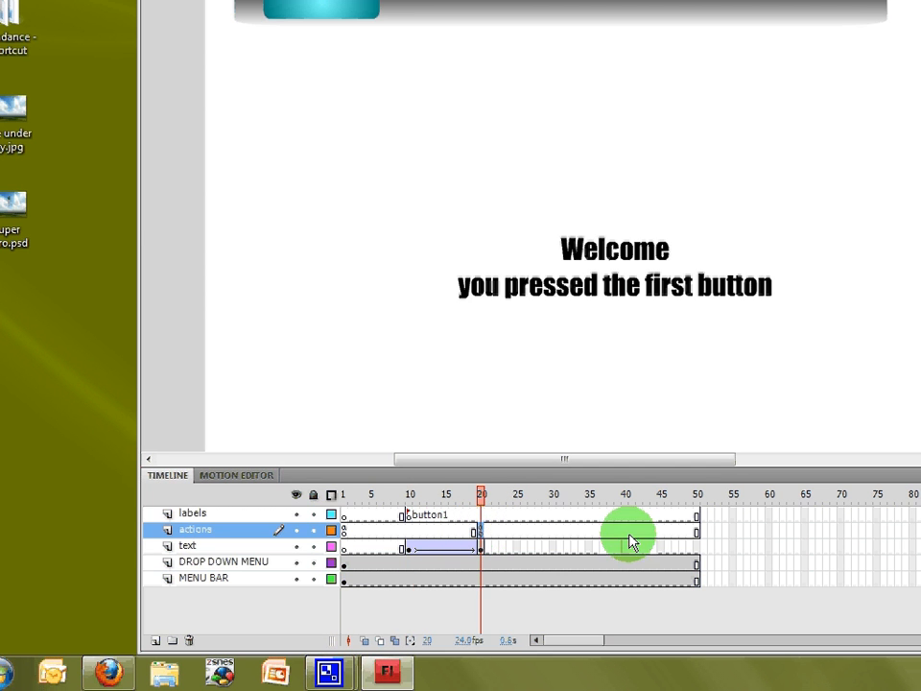
left_click(487, 516)
right_click(487, 519)
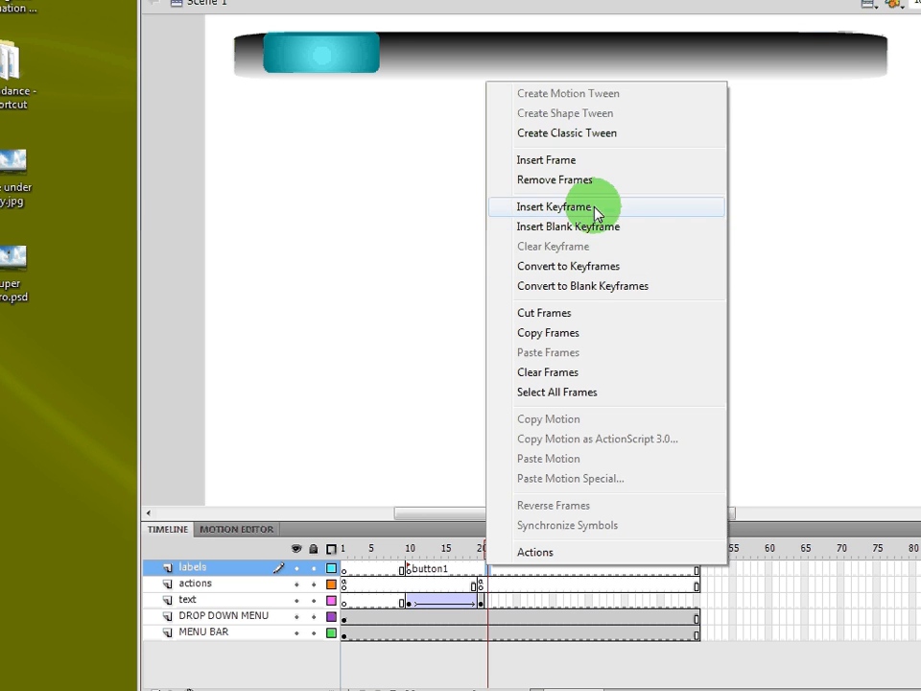
left_click(597, 211)
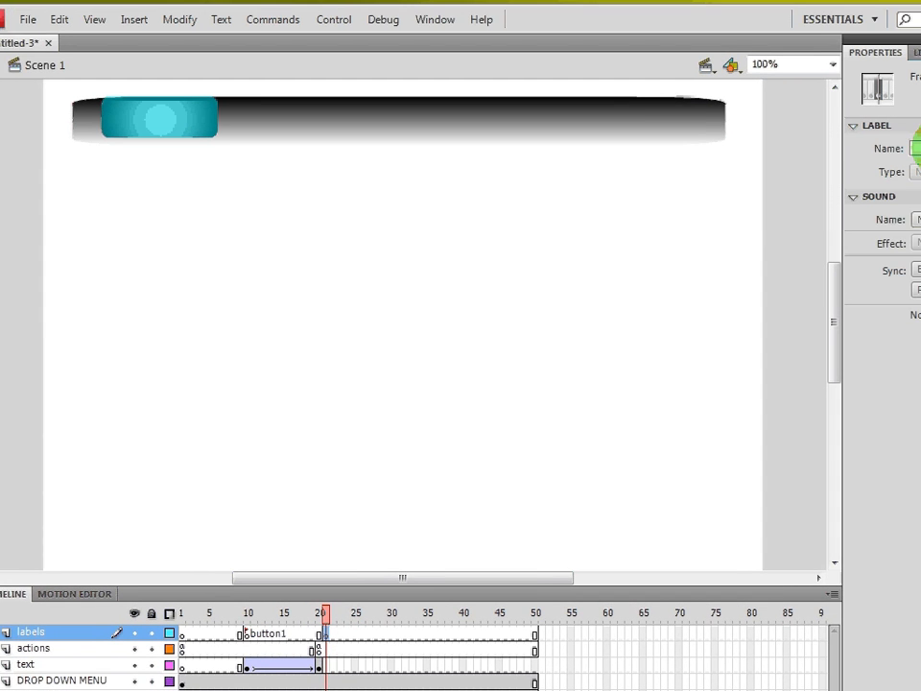
left_click(889, 148)
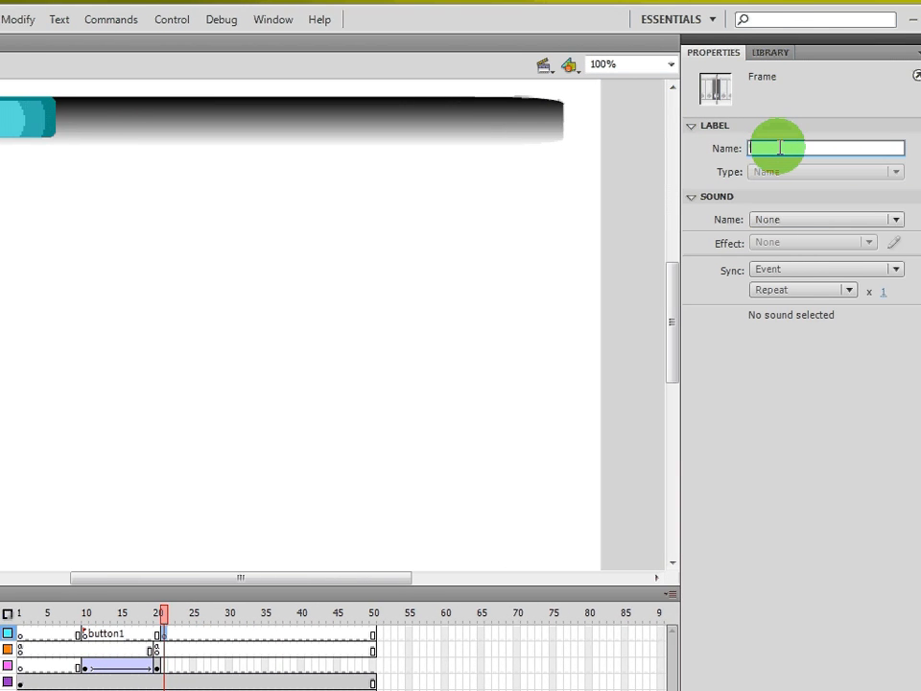
type("b")
type("u")
type("tt")
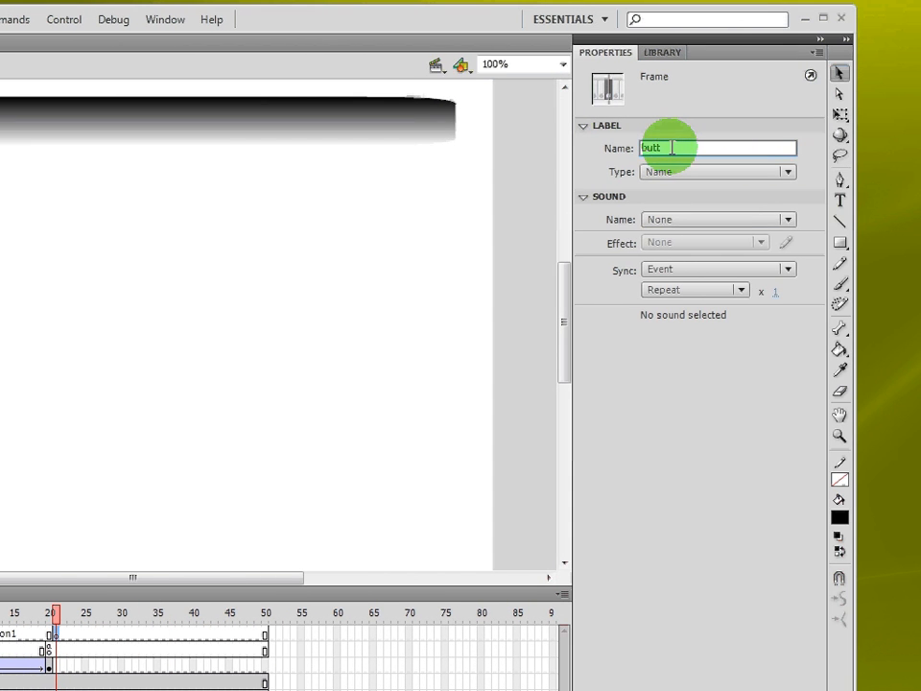
type("on2")
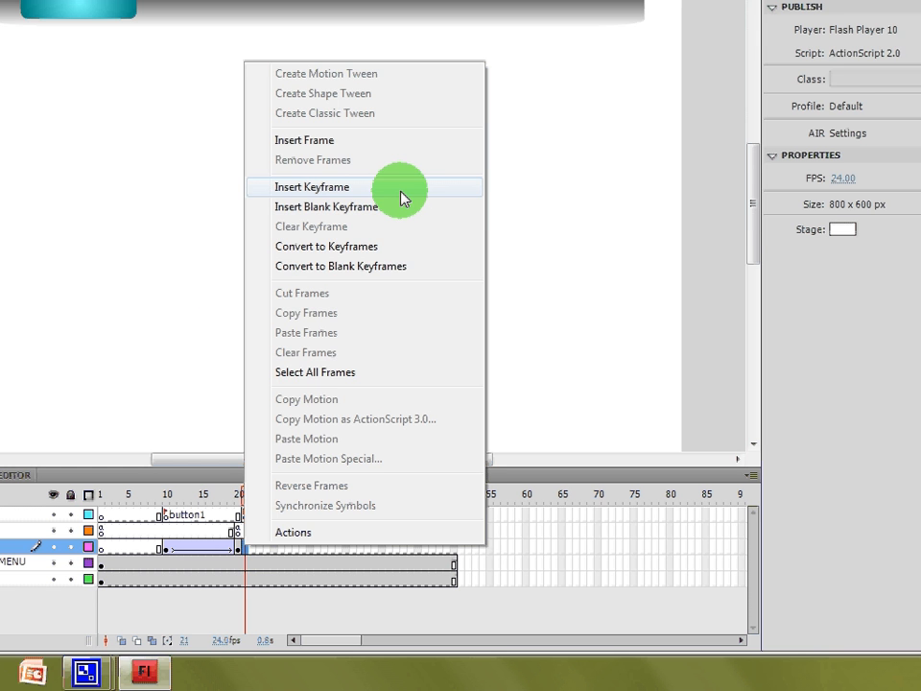
- Insert a keyframe at frame 21 on the text layer and delete the copied welcome text there
left_click(401, 198)
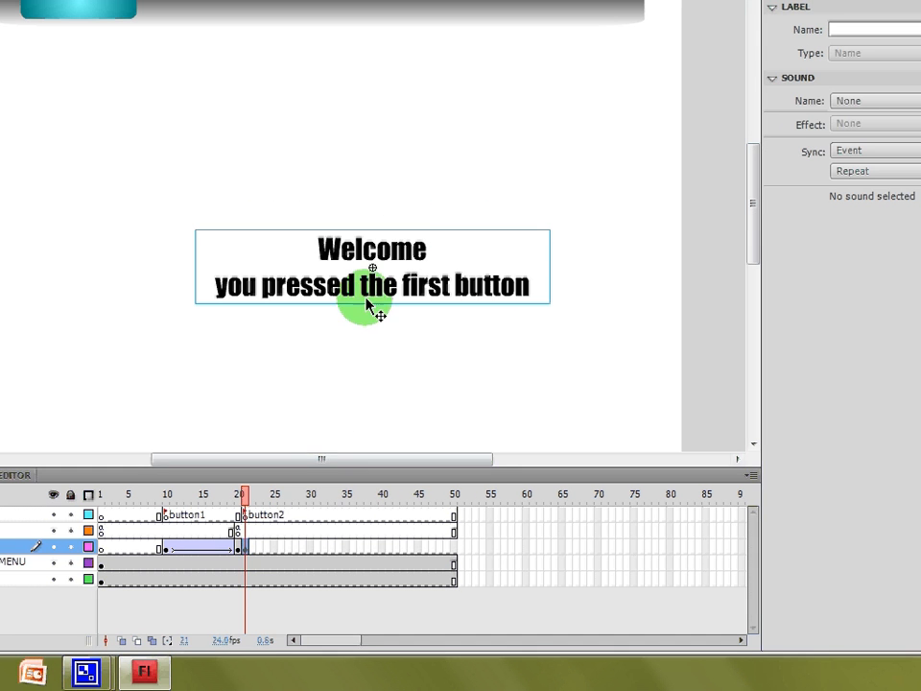
key("Delete")
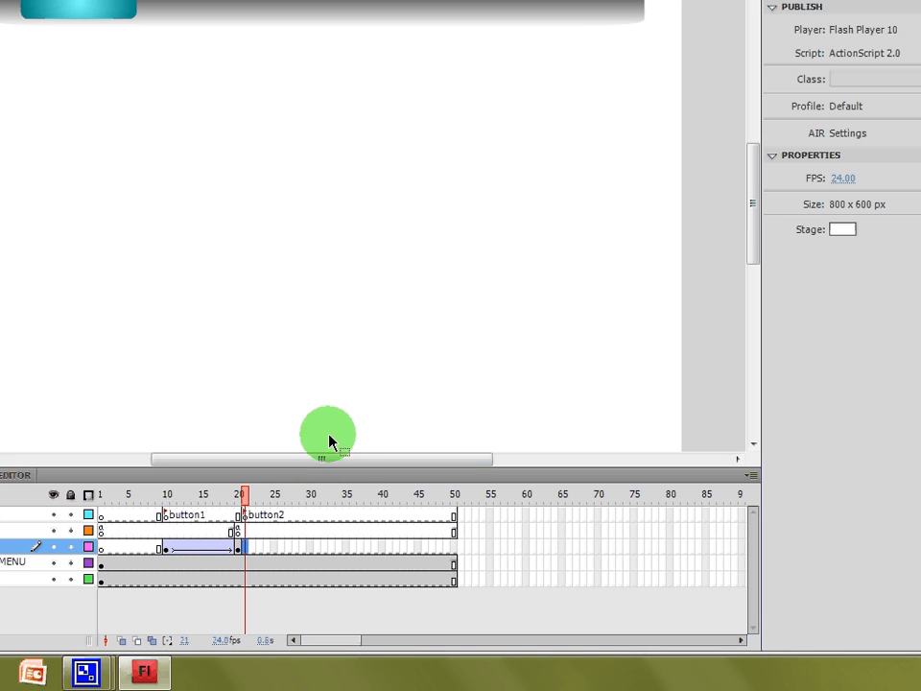
right_click(244, 547)
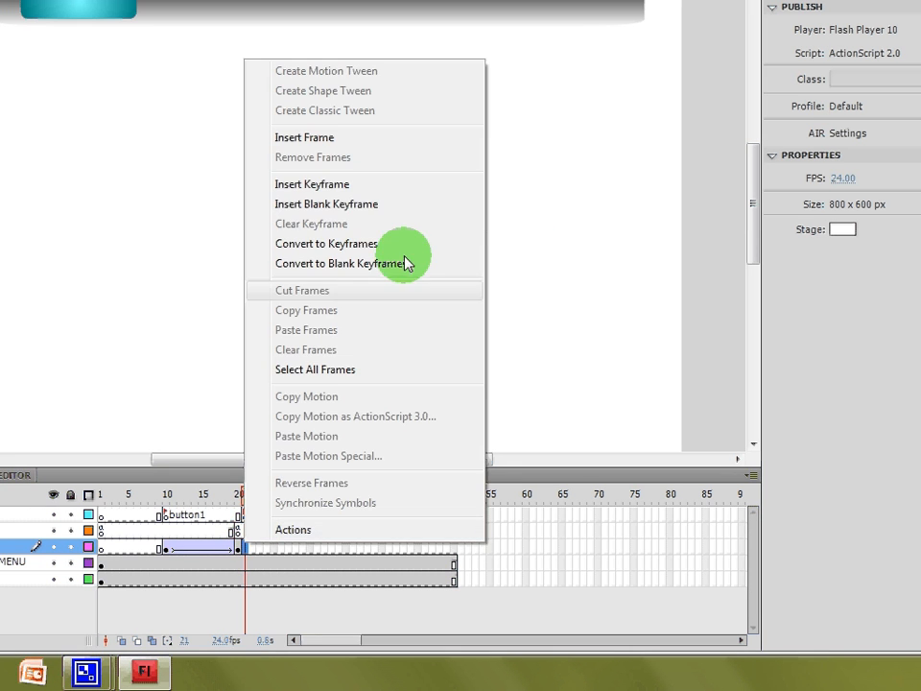
left_click(410, 211)
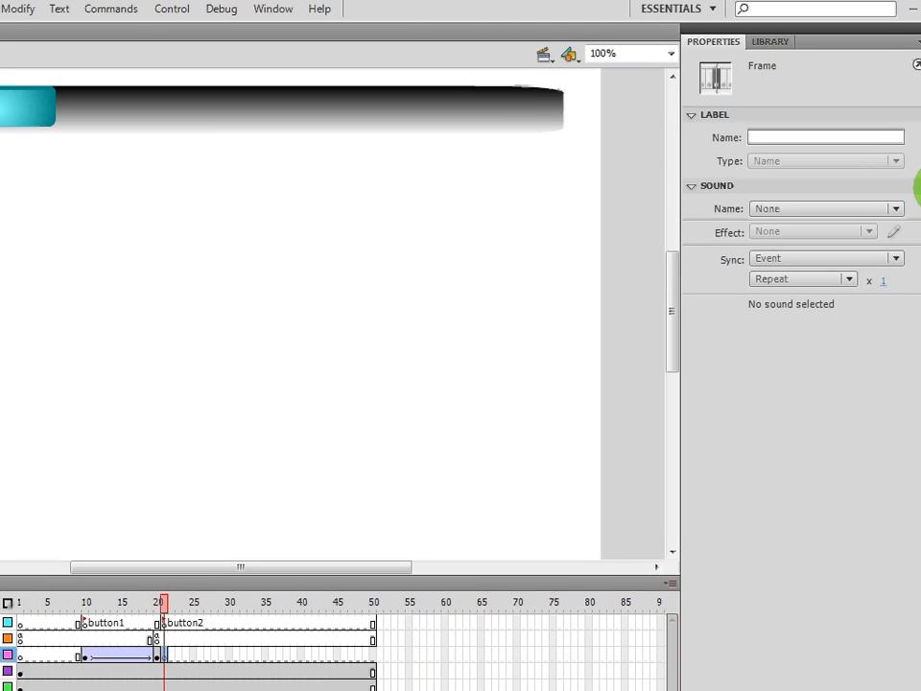
- Draw a text box and write "You pressed button 2!" with "good job" on a second line
left_click(918, 190)
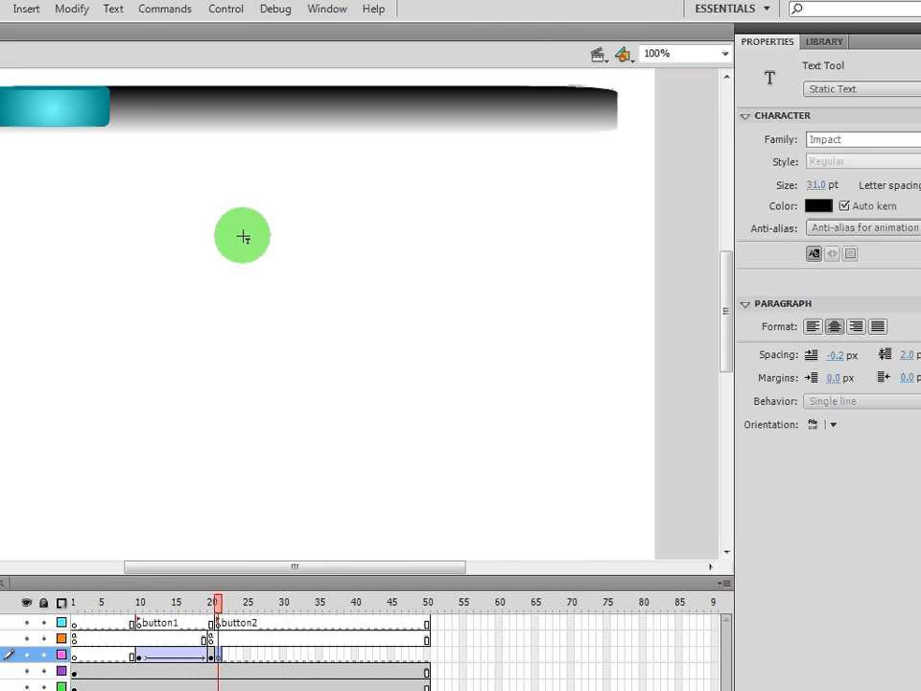
left_click_drag(145, 234, 410, 353)
left_click_drag(518, 353, 549, 347)
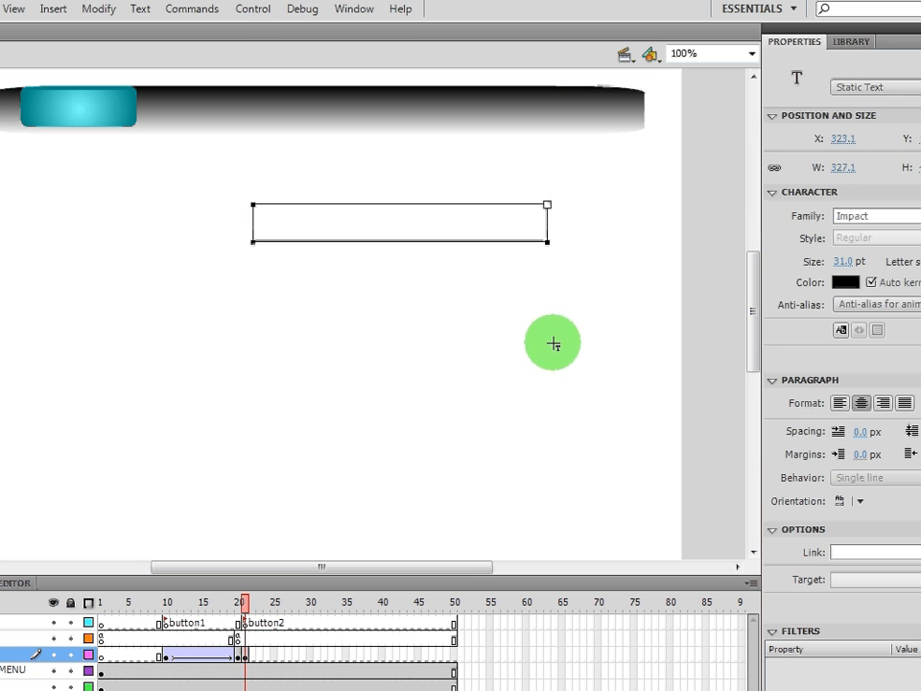
type("You")
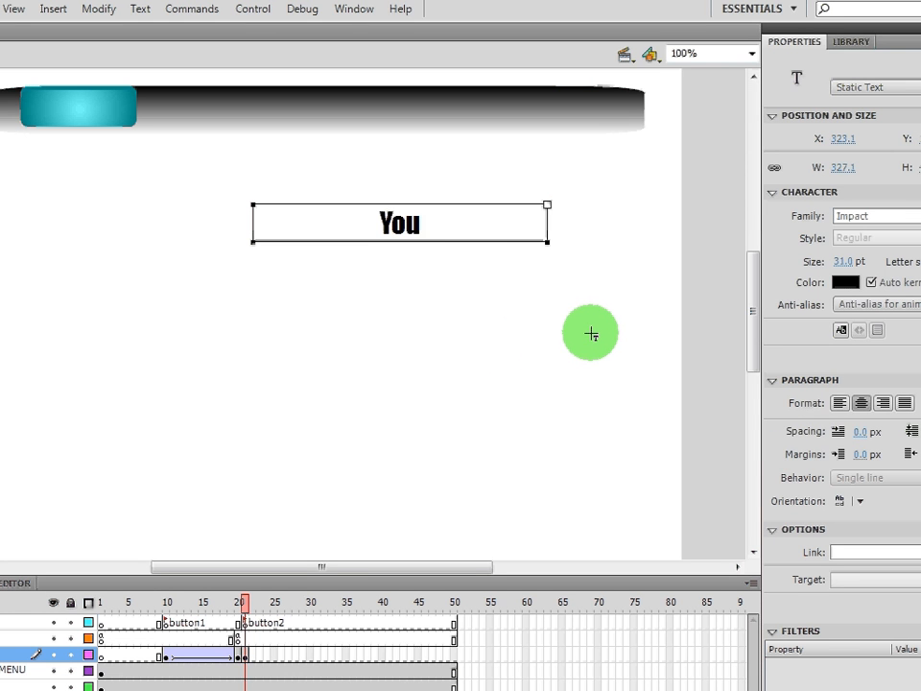
type(" pressed button 2!")
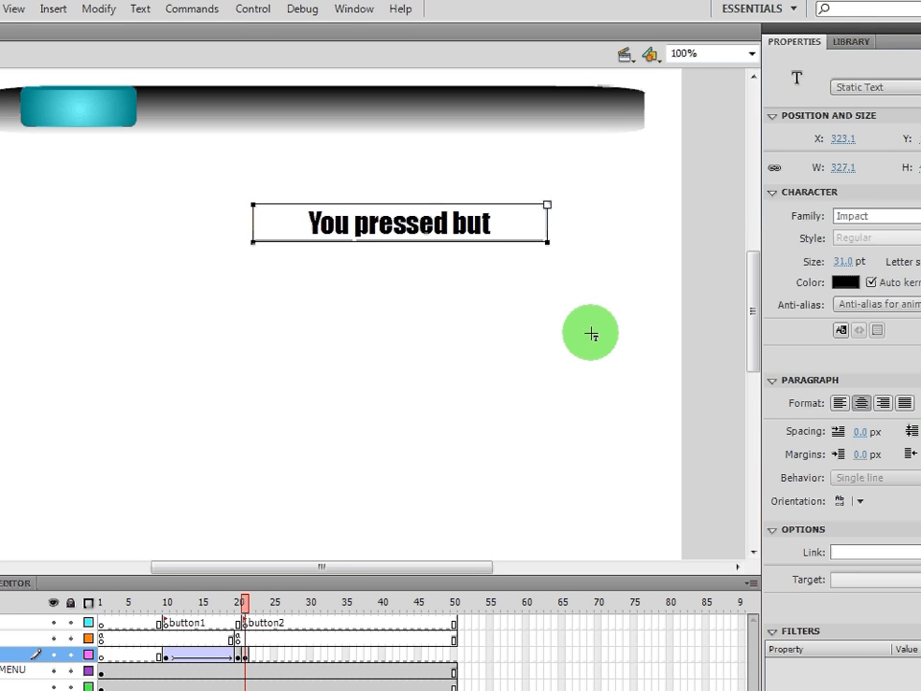
key("Return")
type("g")
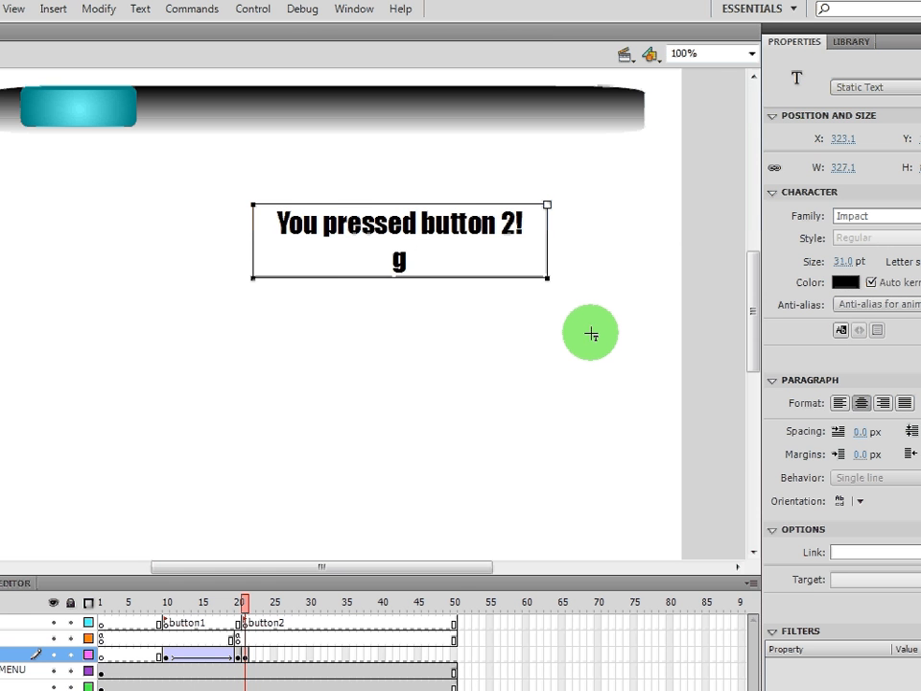
type("ood job")
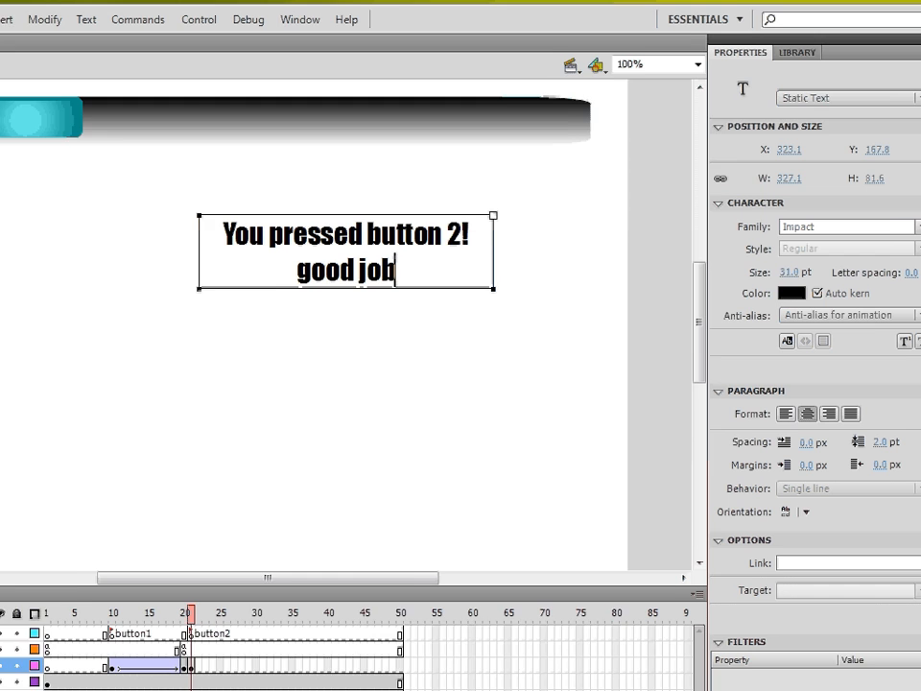
- Convert the new text into a graphic symbol named text 2
left_click(914, 74)
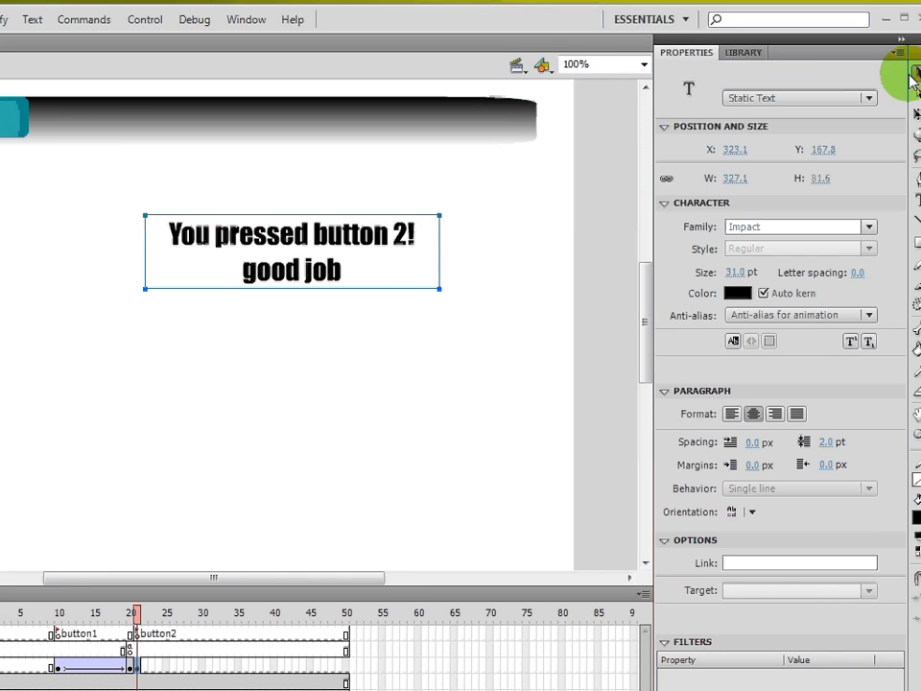
right_click(355, 244)
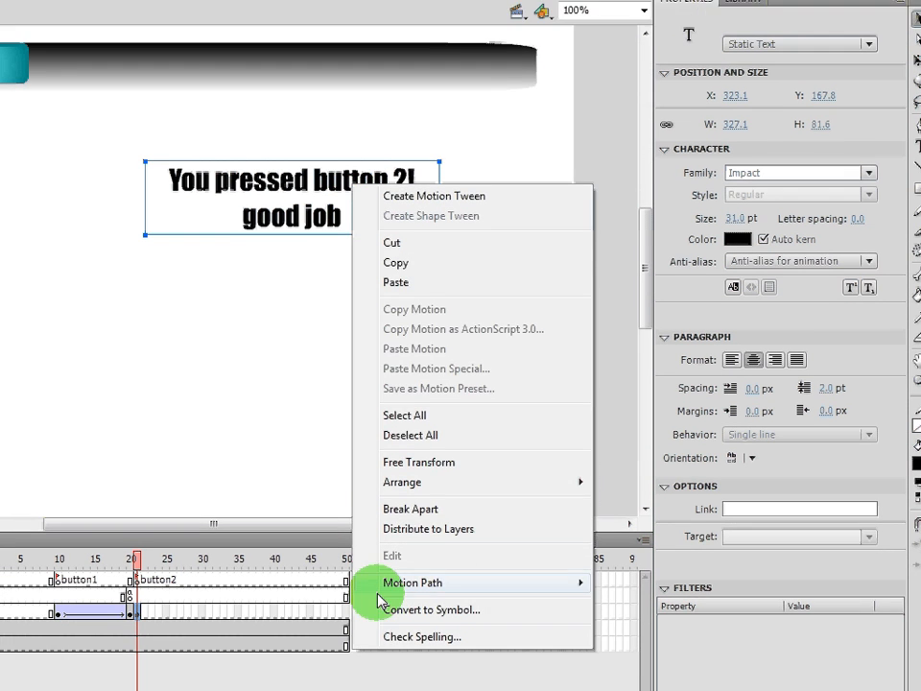
left_click(393, 637)
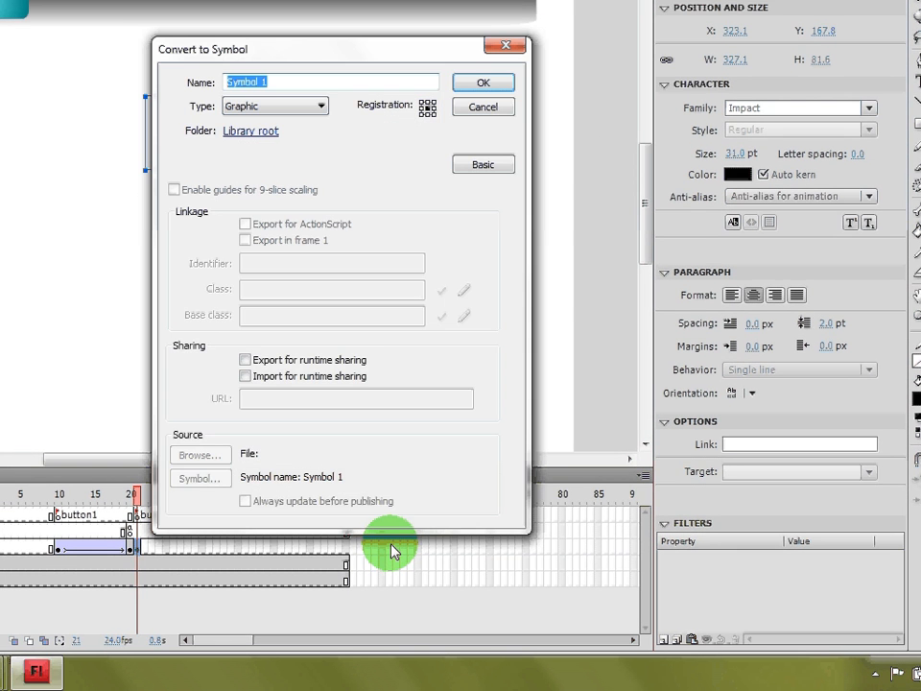
type("text 2")
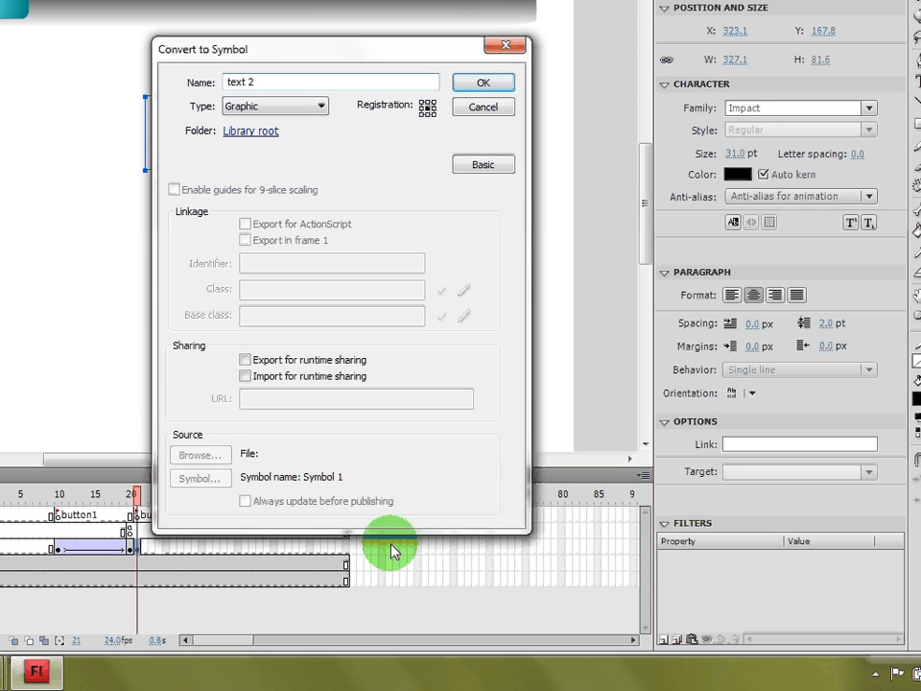
key("Return")
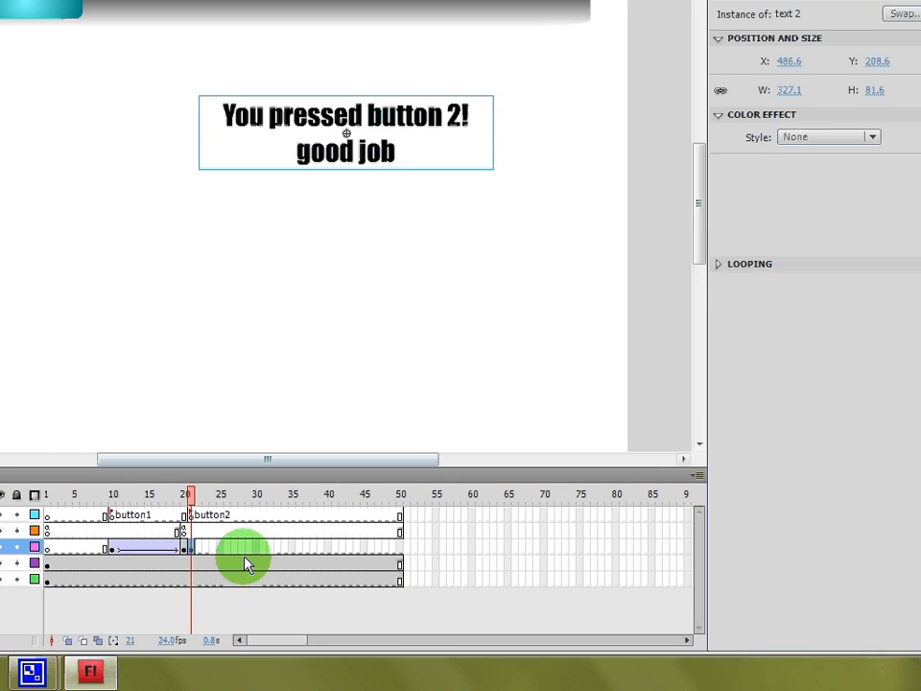
- Insert a keyframe at frame 30 on the text layer and move the text lower on the stage
left_click(256, 549)
right_click(256, 549)
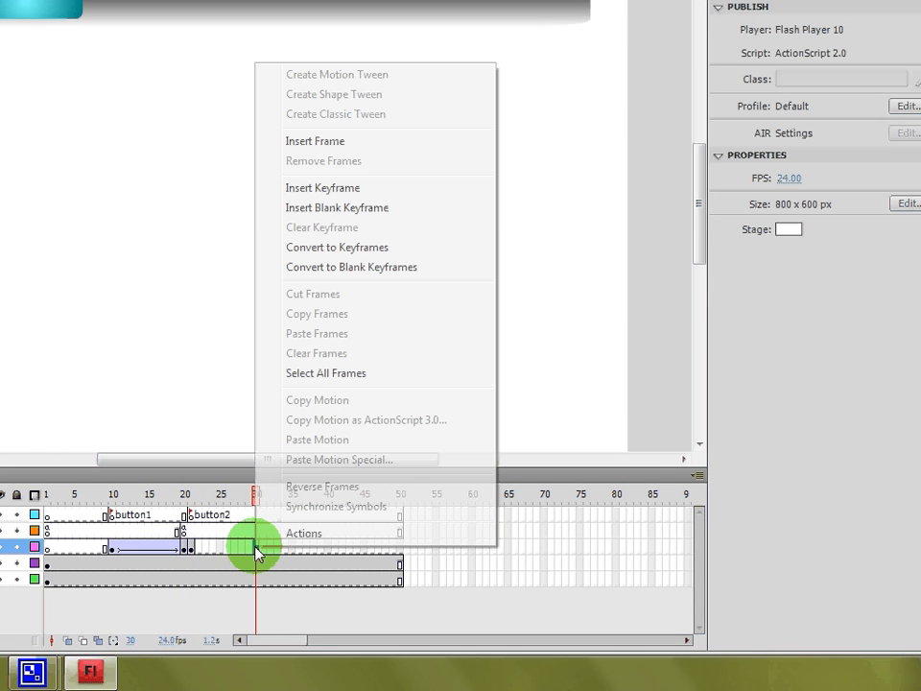
left_click(390, 191)
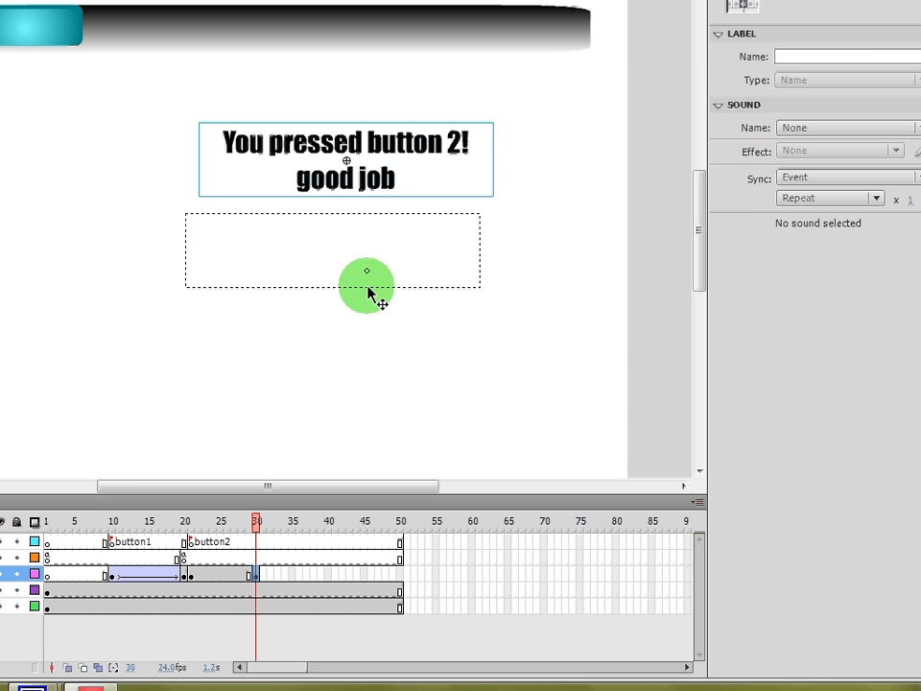
left_click_drag(368, 286, 373, 303)
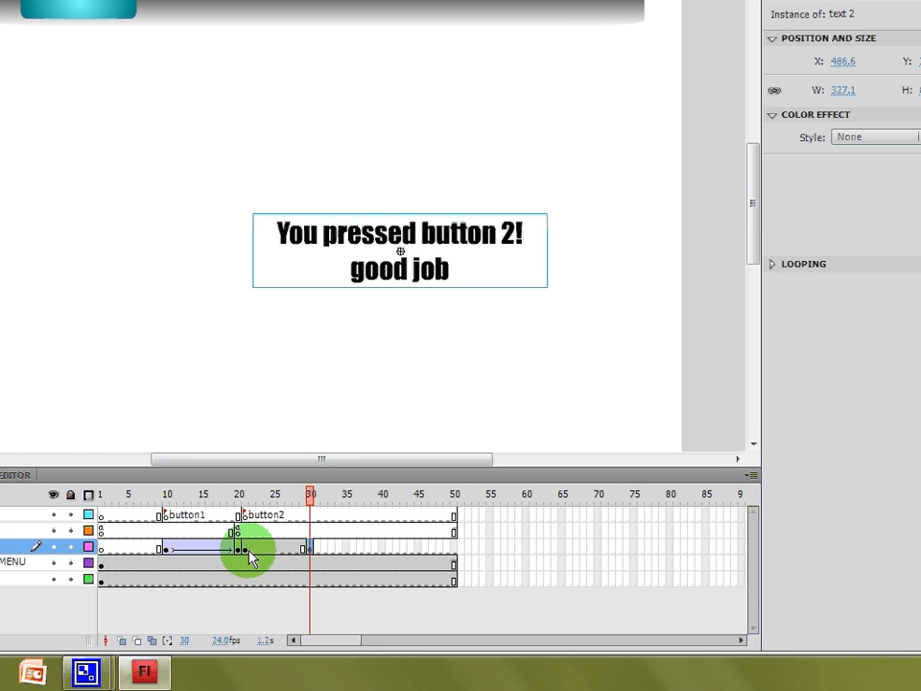
- Create a classic tween from frame 21 and set the text's Alpha color effect to 0% at frame 21
right_click(245, 549)
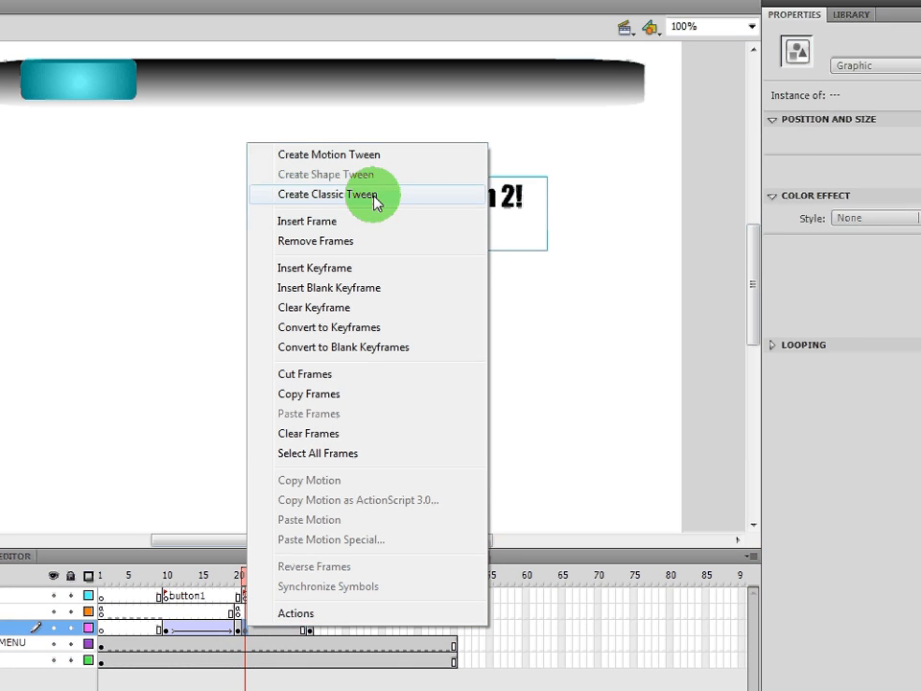
left_click(376, 201)
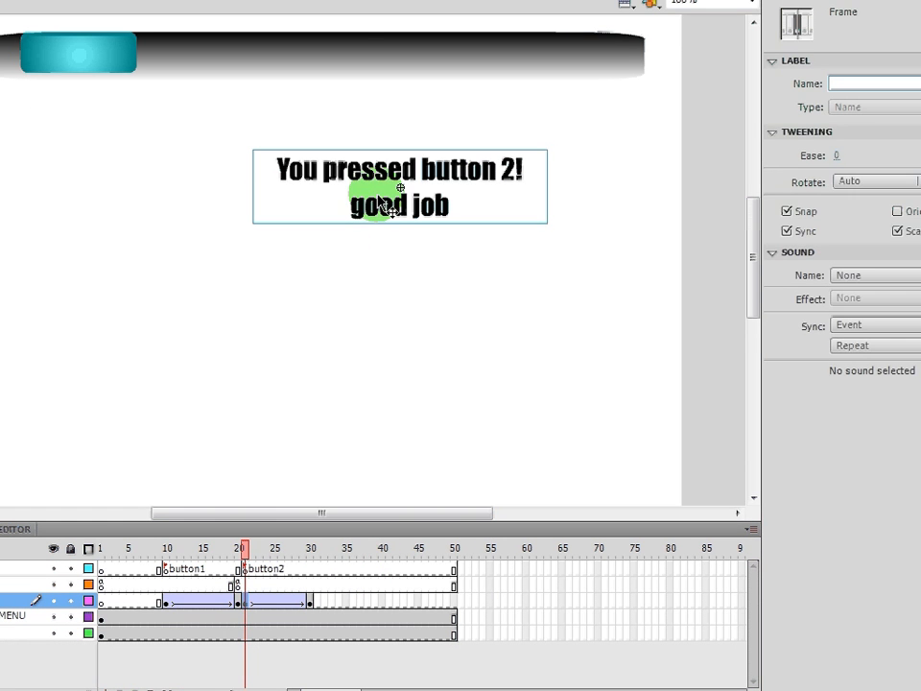
left_click(377, 229)
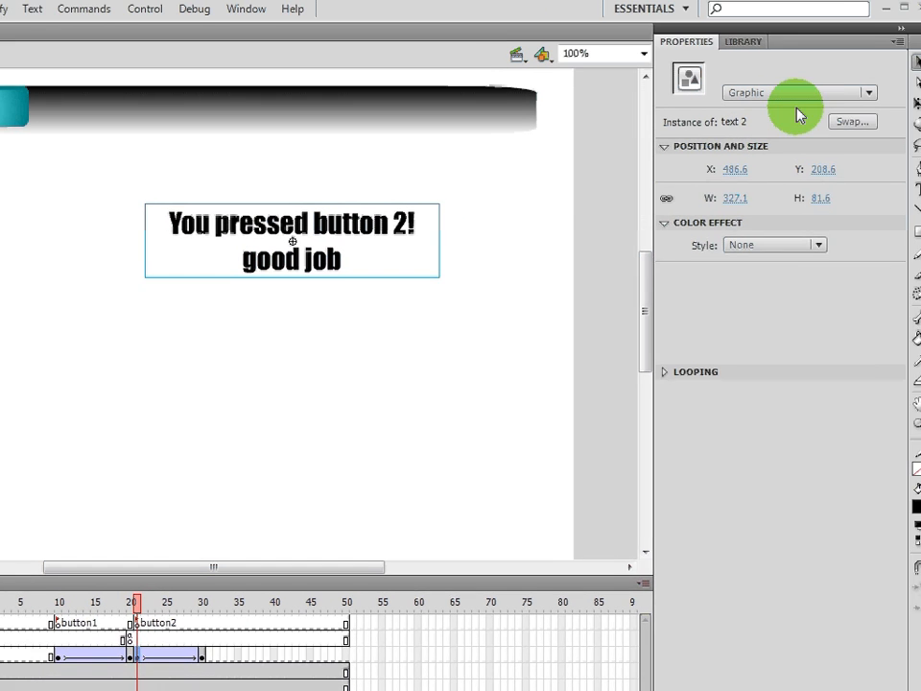
left_click(763, 246)
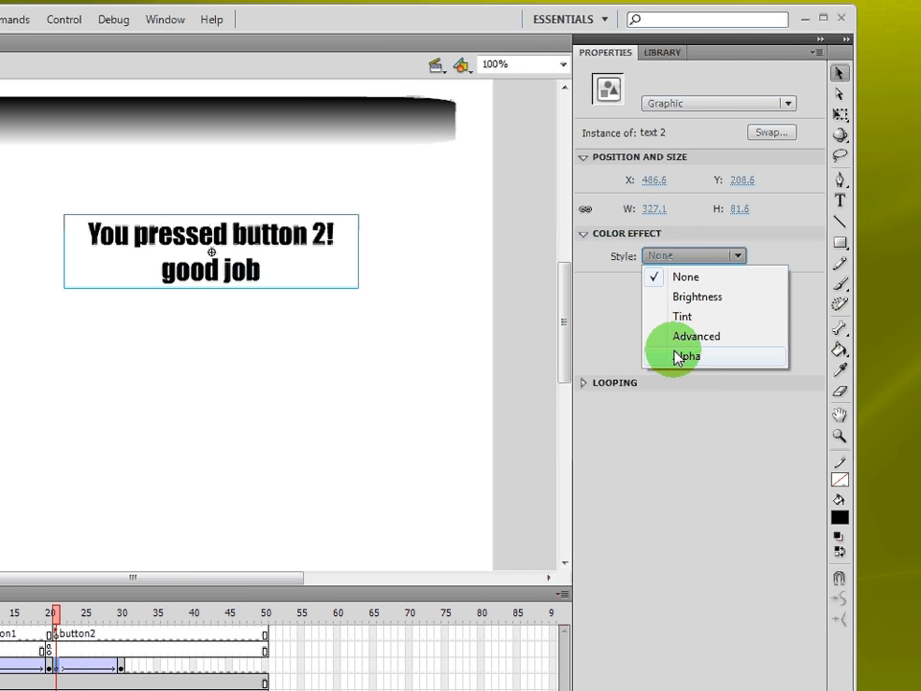
left_click(685, 357)
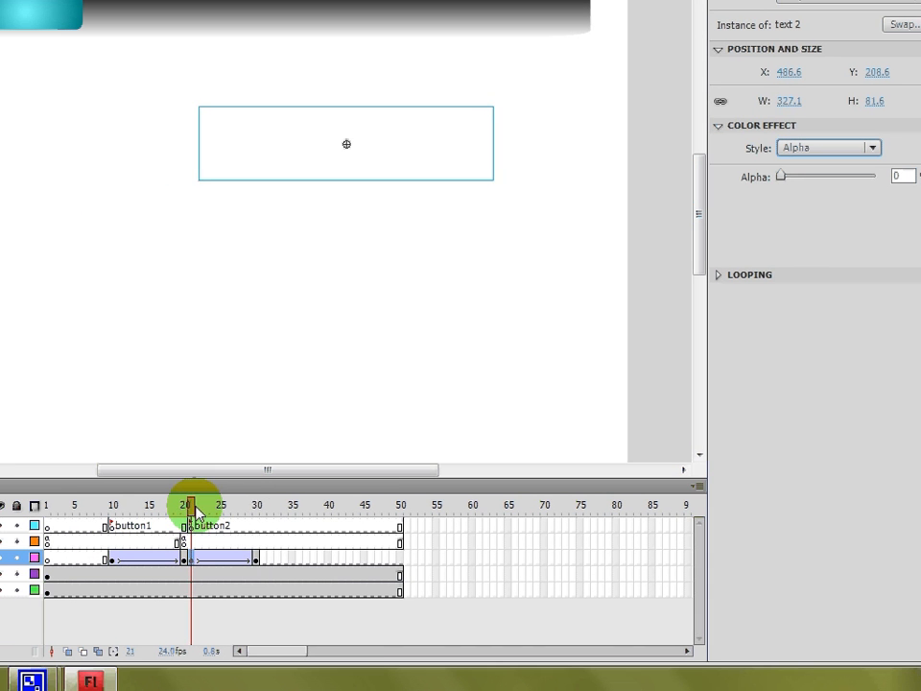
- Insert a keyframe at frame 30 on the actions layer
left_click_drag(195, 514, 266, 538)
right_click(259, 531)
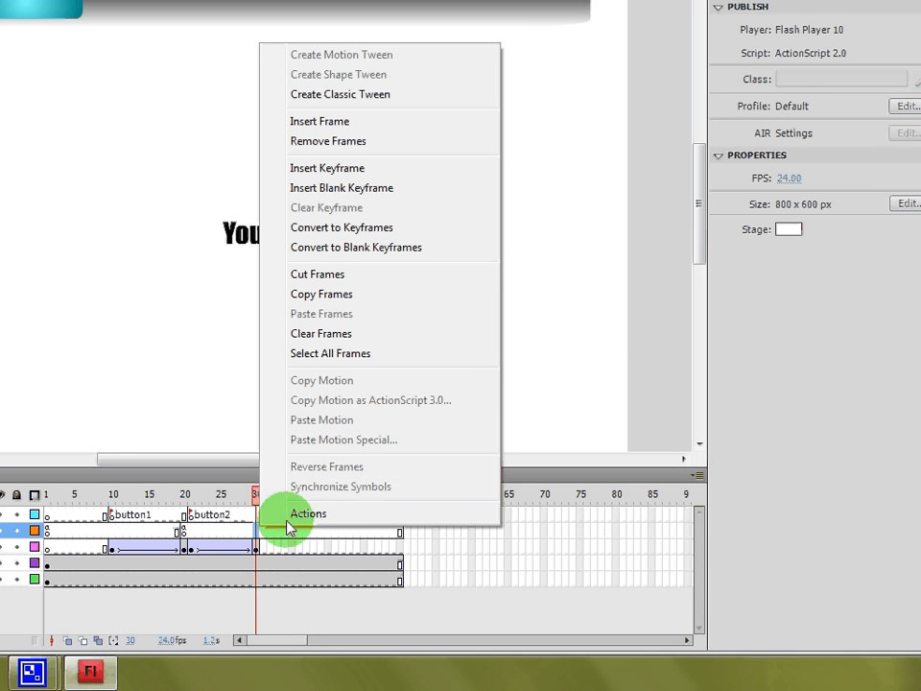
left_click(395, 190)
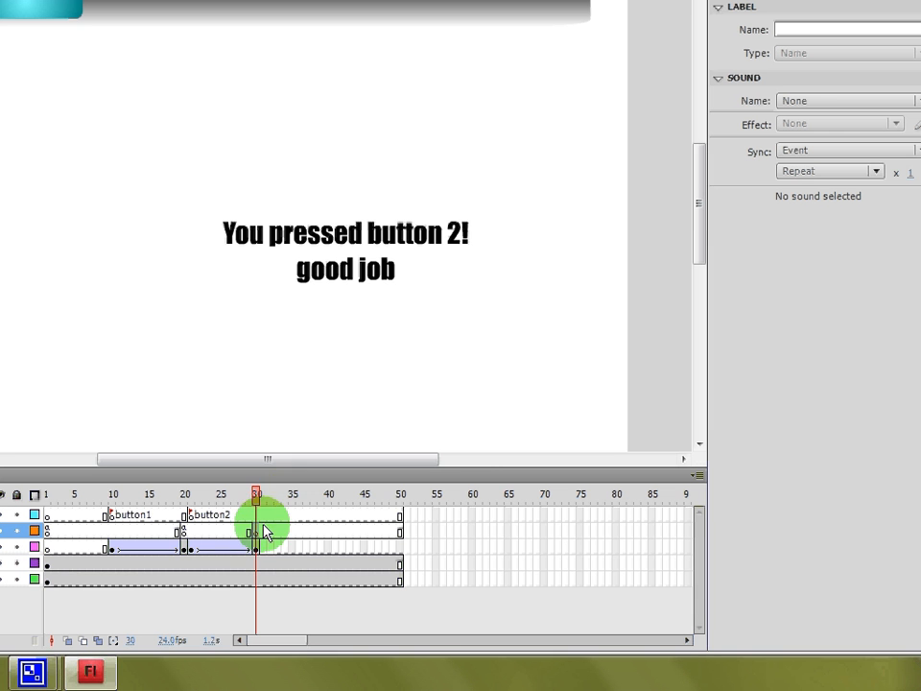
- Add a stop(); action to the keyframe at frame 30 on the actions layer
right_click(257, 537)
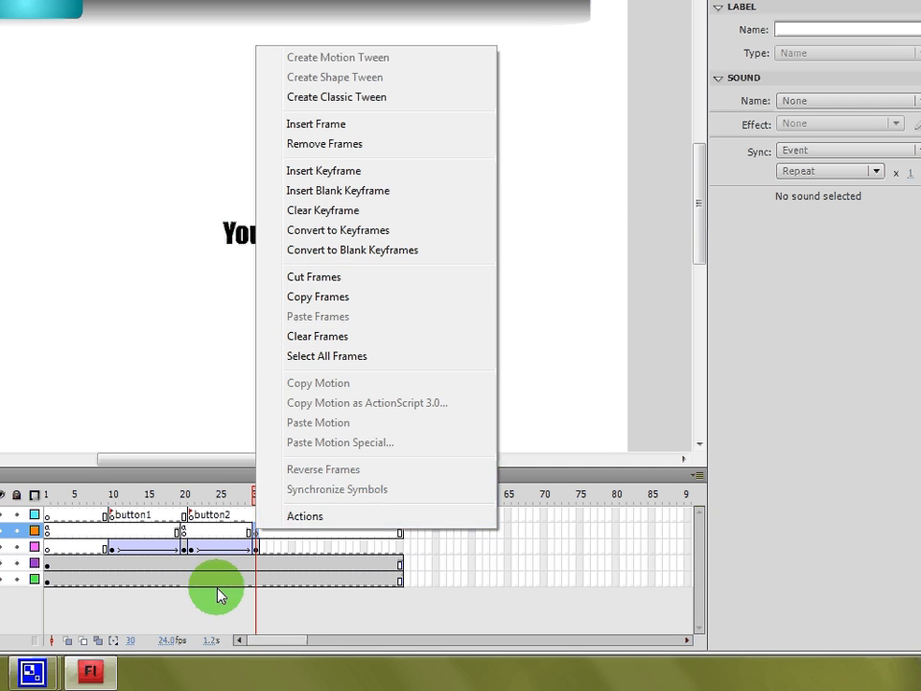
left_click(233, 533)
left_click(261, 533)
left_click(256, 534)
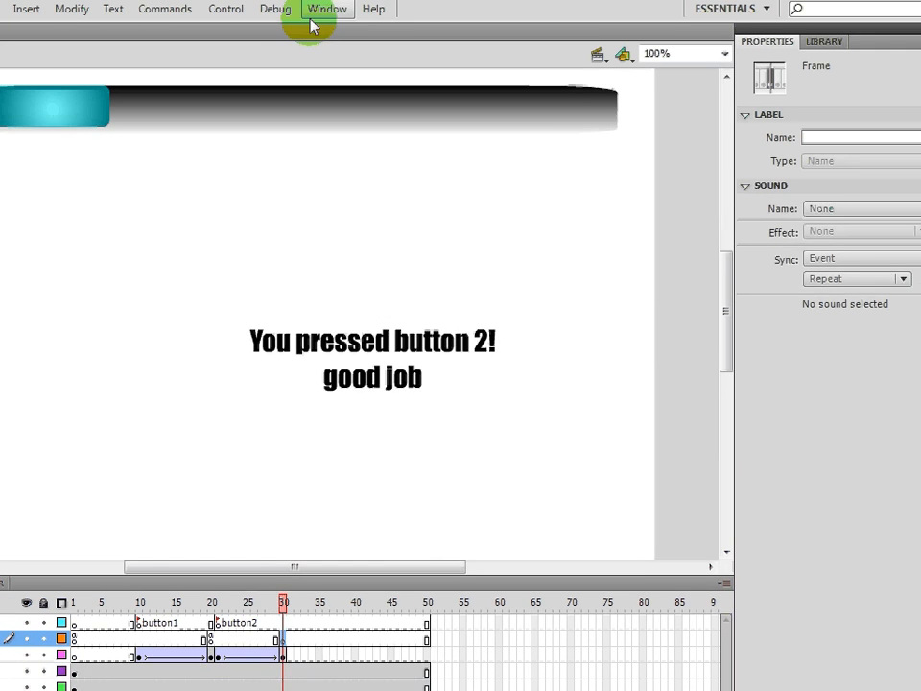
left_click(325, 15)
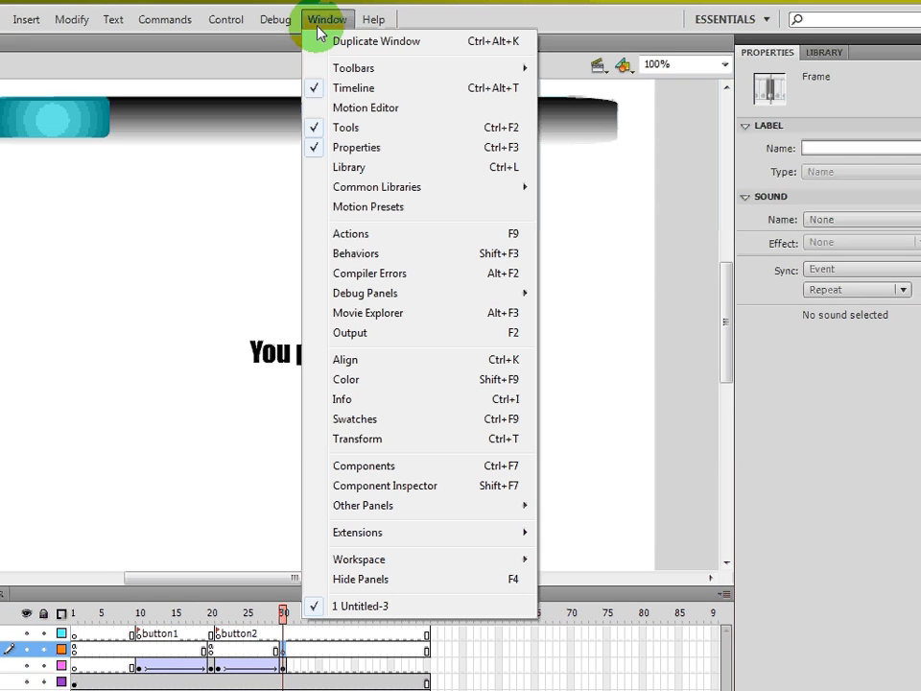
left_click(350, 234)
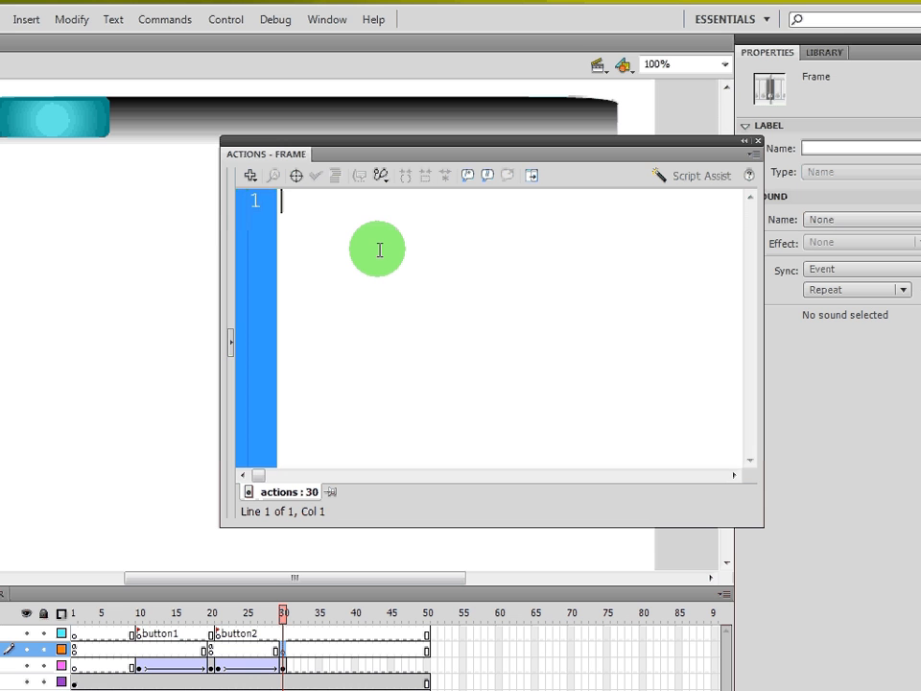
type("st")
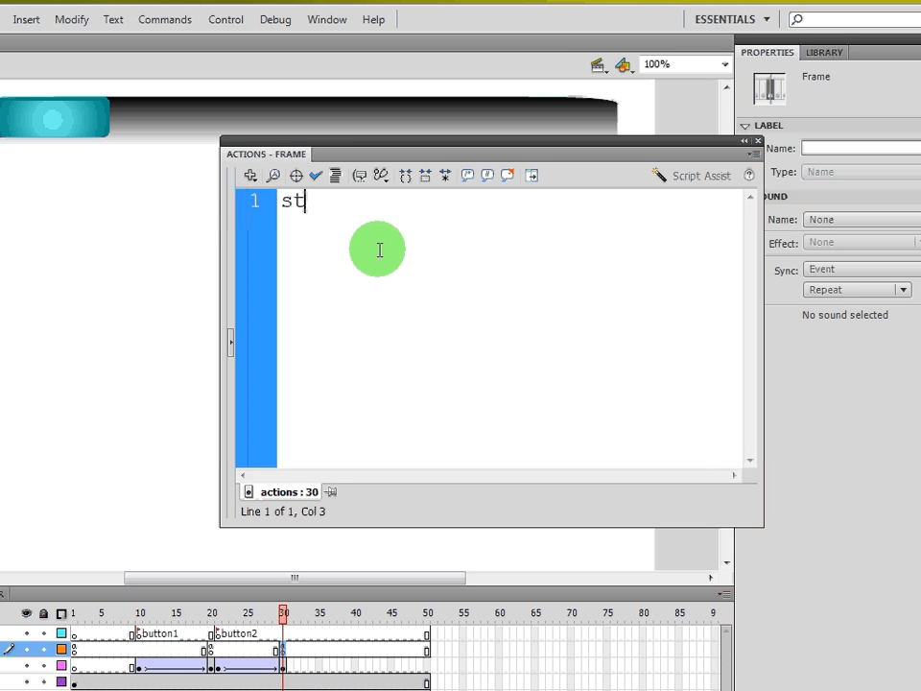
type("op();")
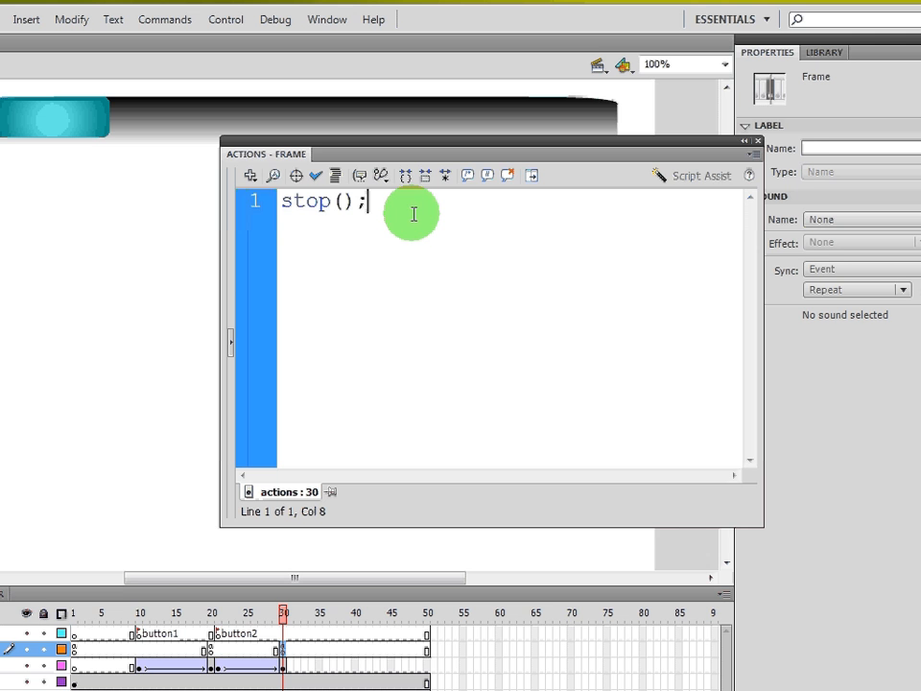
- Test the movie and press the second menu button, then close the preview
key("ctrl+Return")
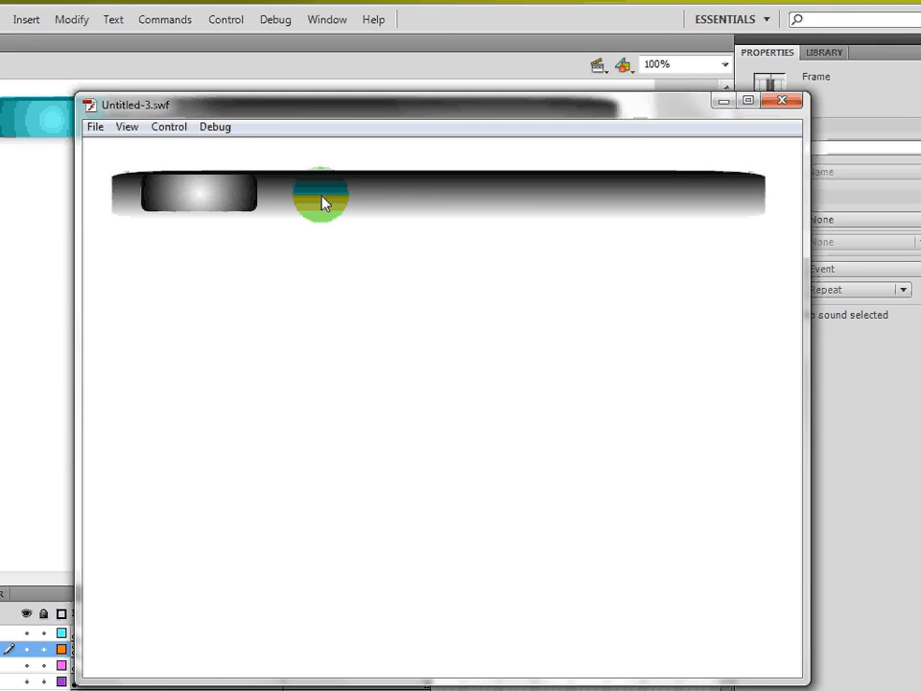
mouse_move(229, 200)
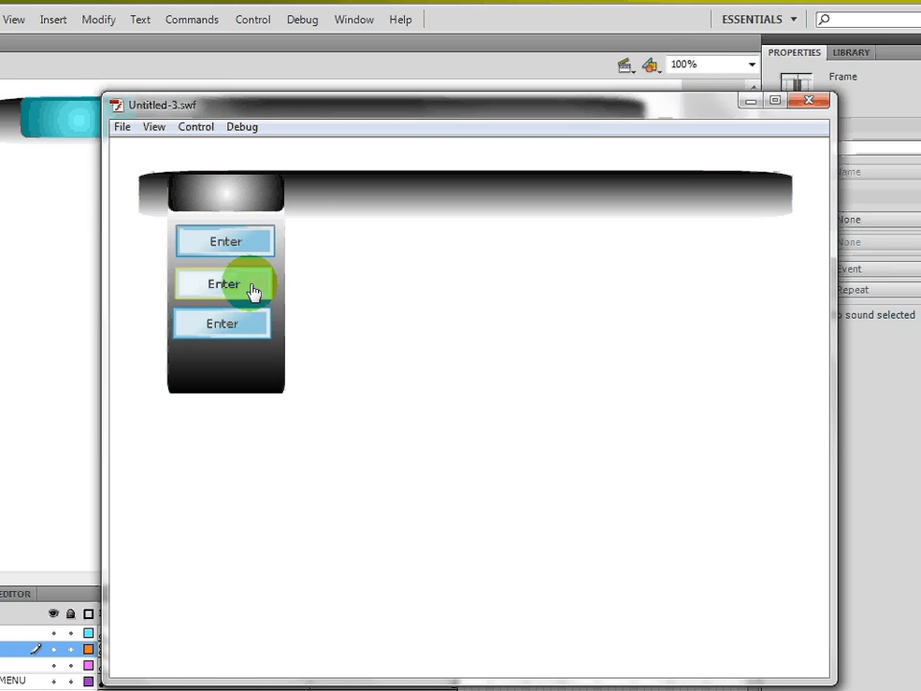
left_click(252, 292)
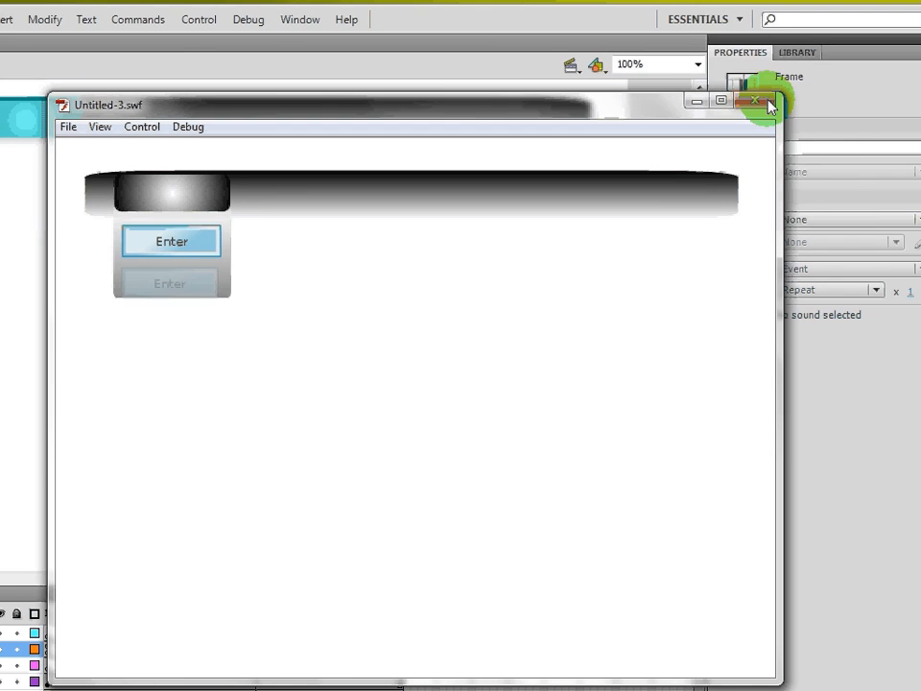
left_click(809, 100)
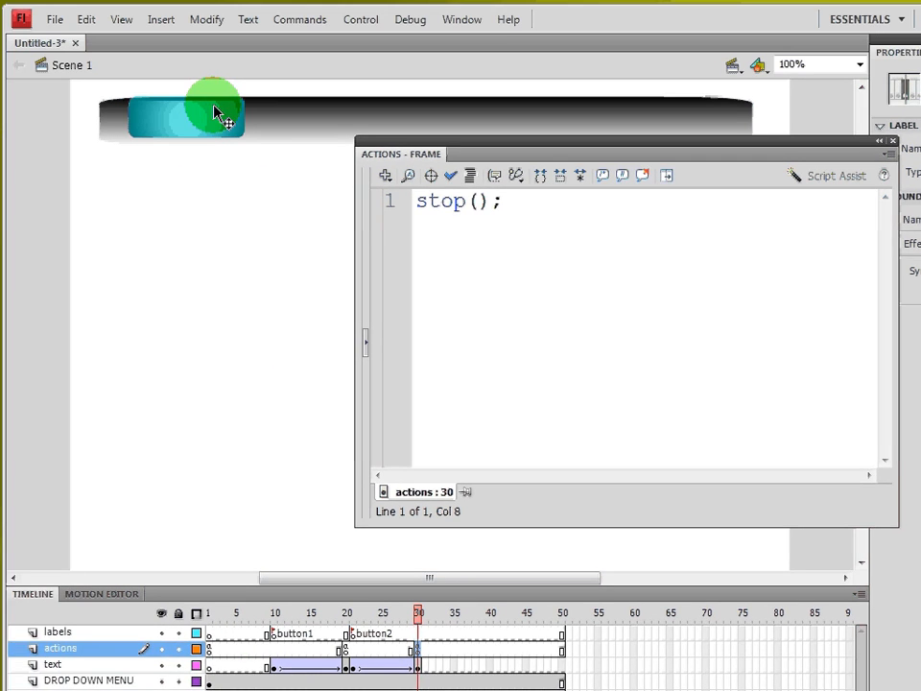
- Inside the pulldown menu symbol, copy the first button's on(press) script onto the second button and retarget it to "button2"
double_click(75, 103)
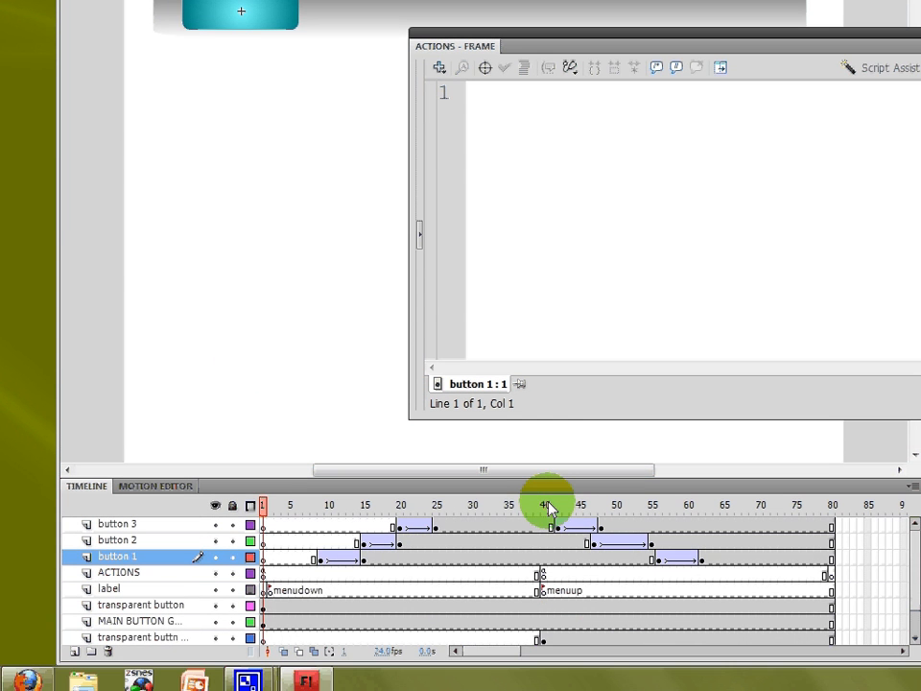
left_click(548, 506)
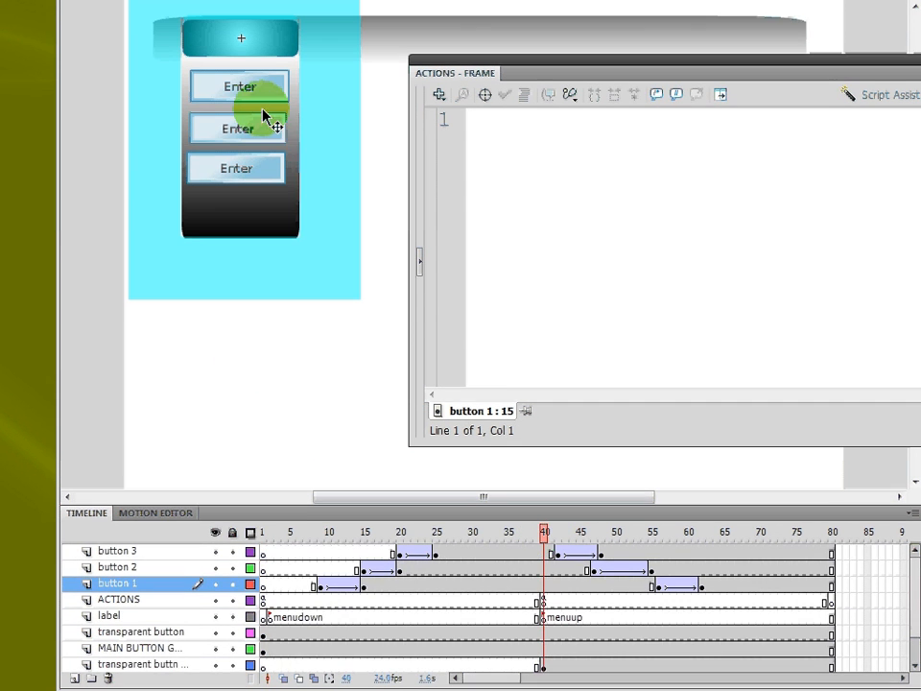
left_click(263, 111)
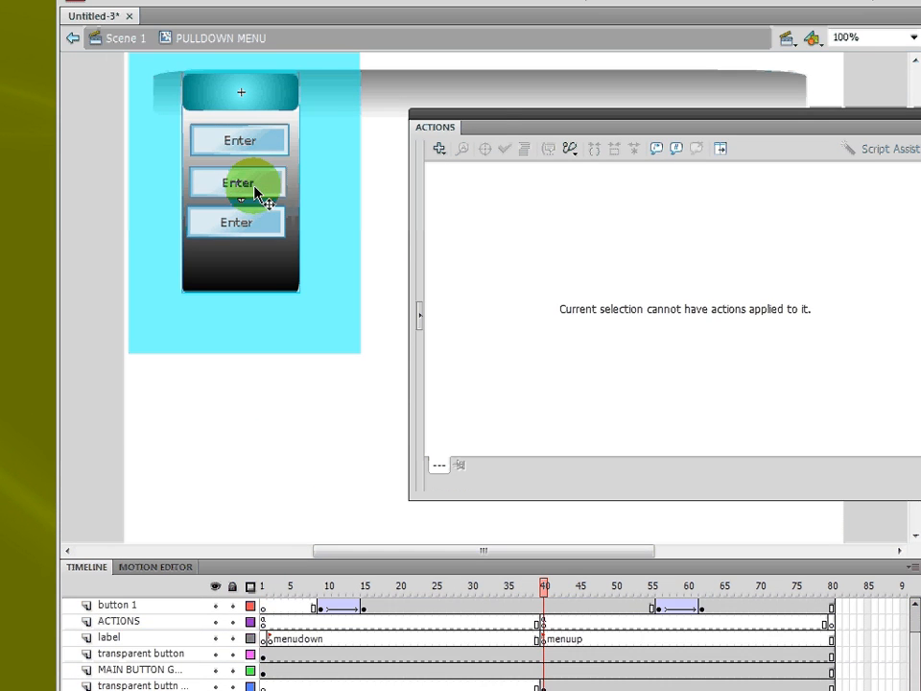
left_click(256, 133)
left_click(240, 165)
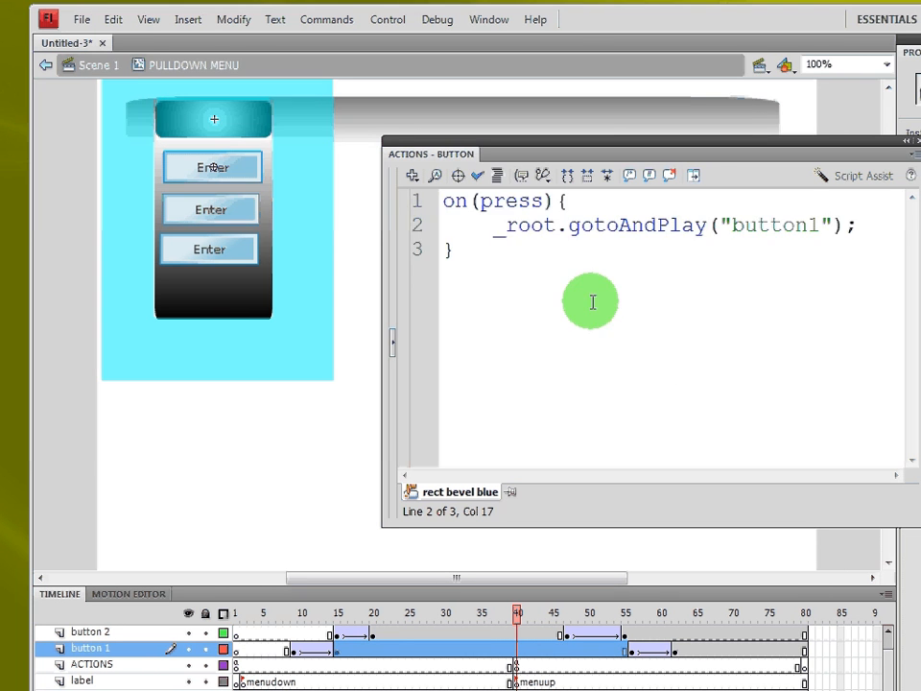
left_click_drag(619, 302, 393, 199)
key("ctrl+c")
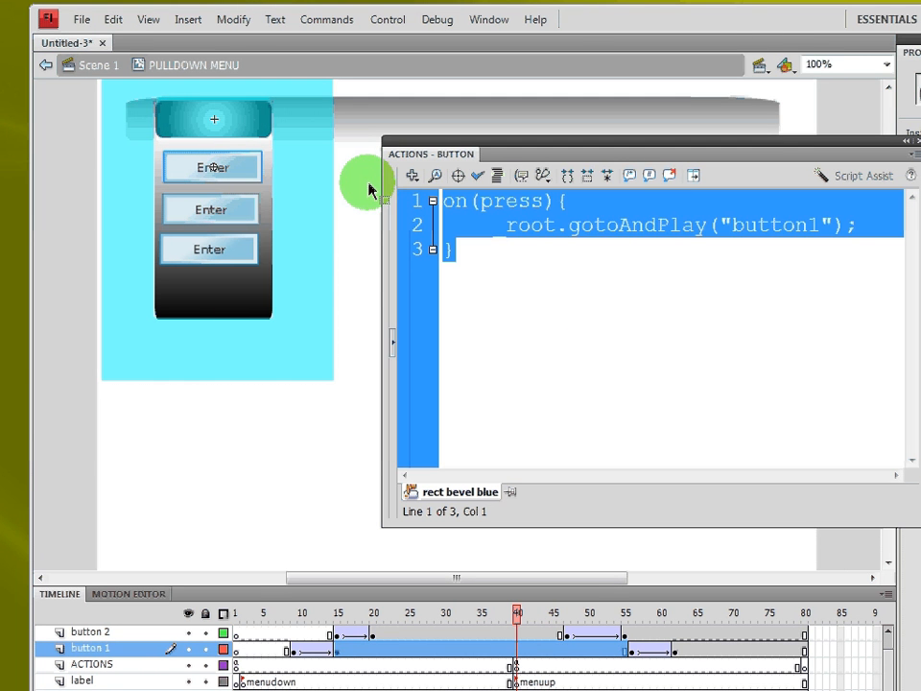
left_click(240, 204)
left_click(662, 296)
key("ctrl+v")
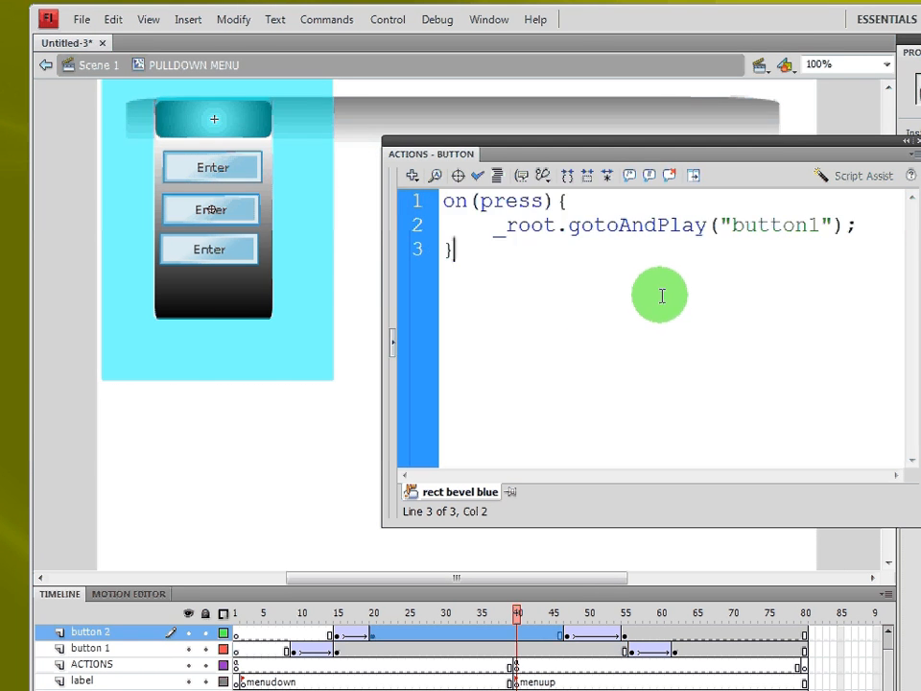
left_click(809, 224)
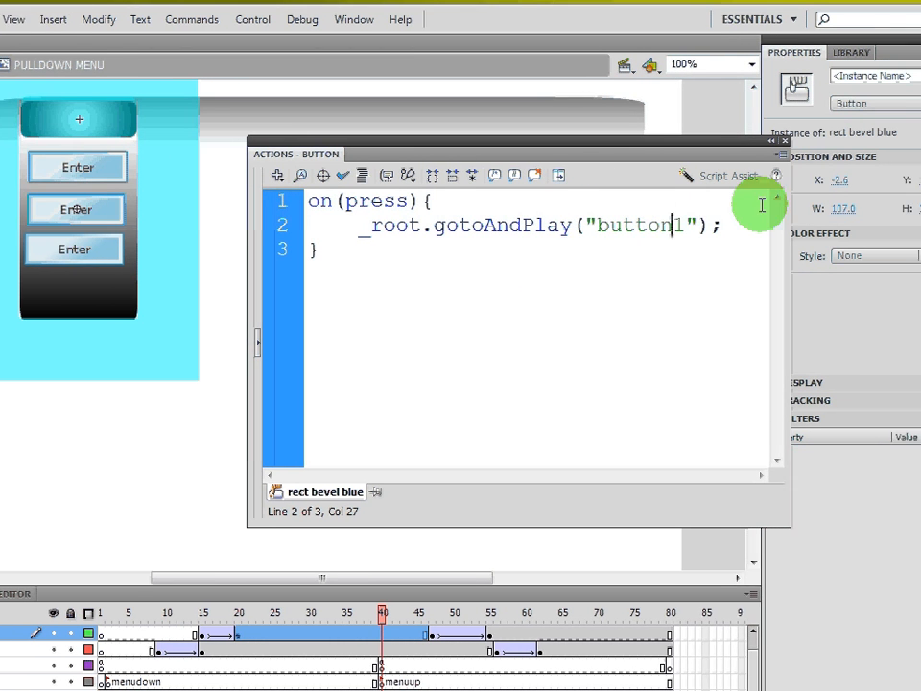
key("Delete")
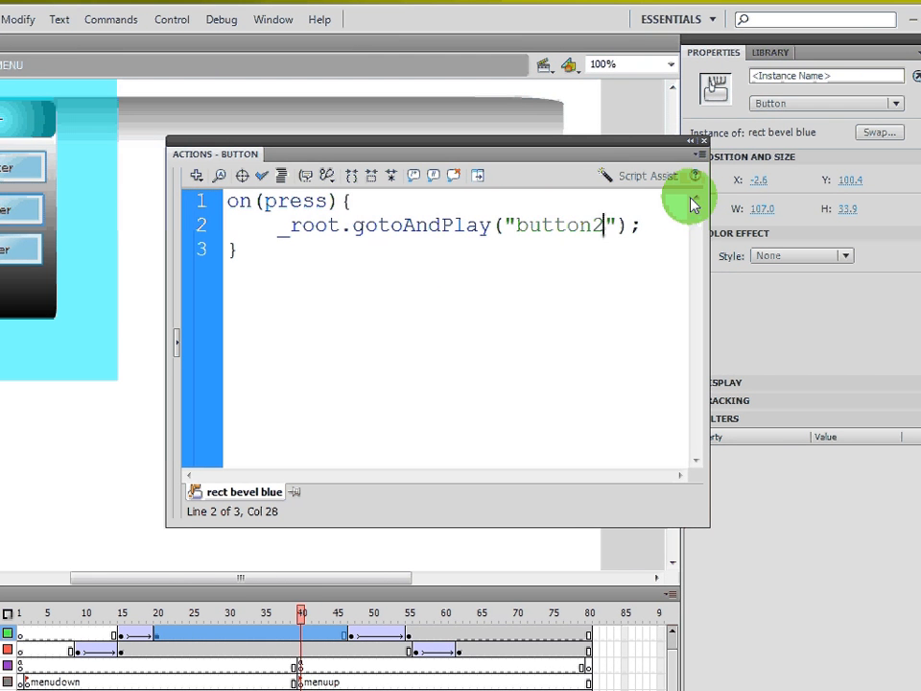
- Test the movie again, open the menu and press the second button, then close the preview and Actions panel
key("ctrl+Return")
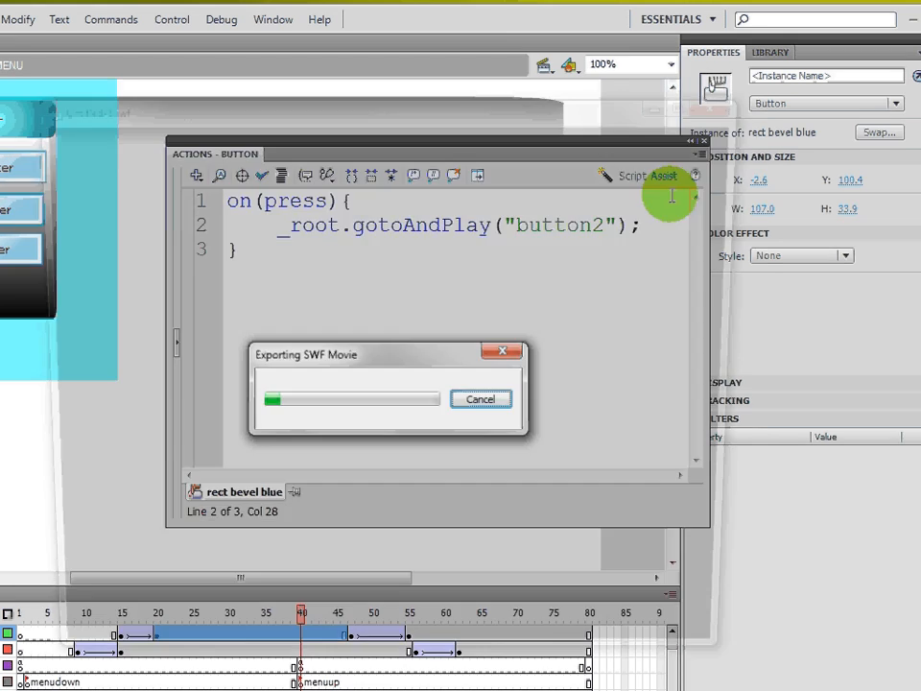
mouse_move(175, 207)
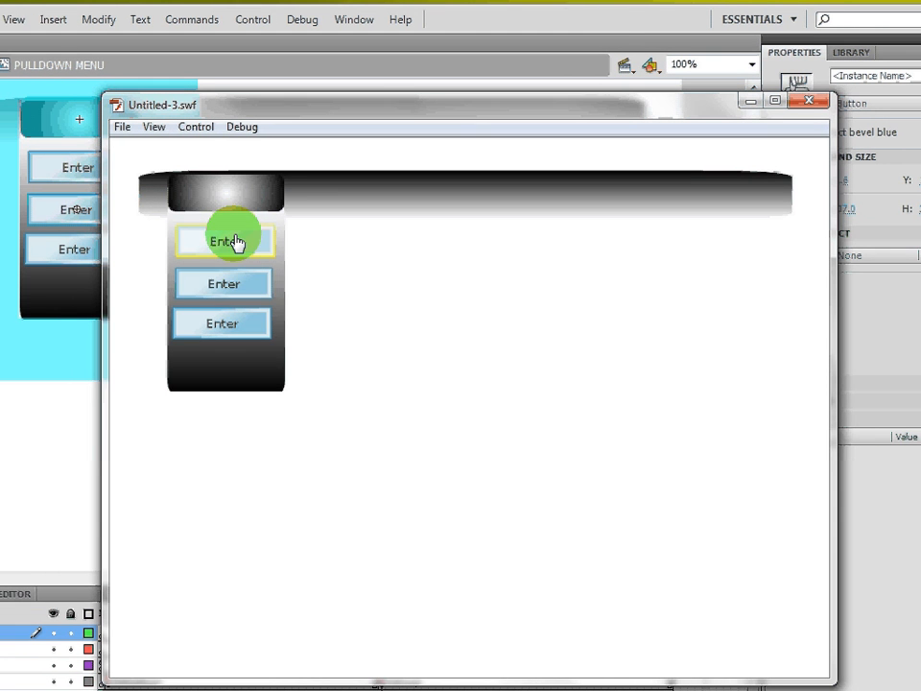
left_click(235, 243)
left_click(221, 285)
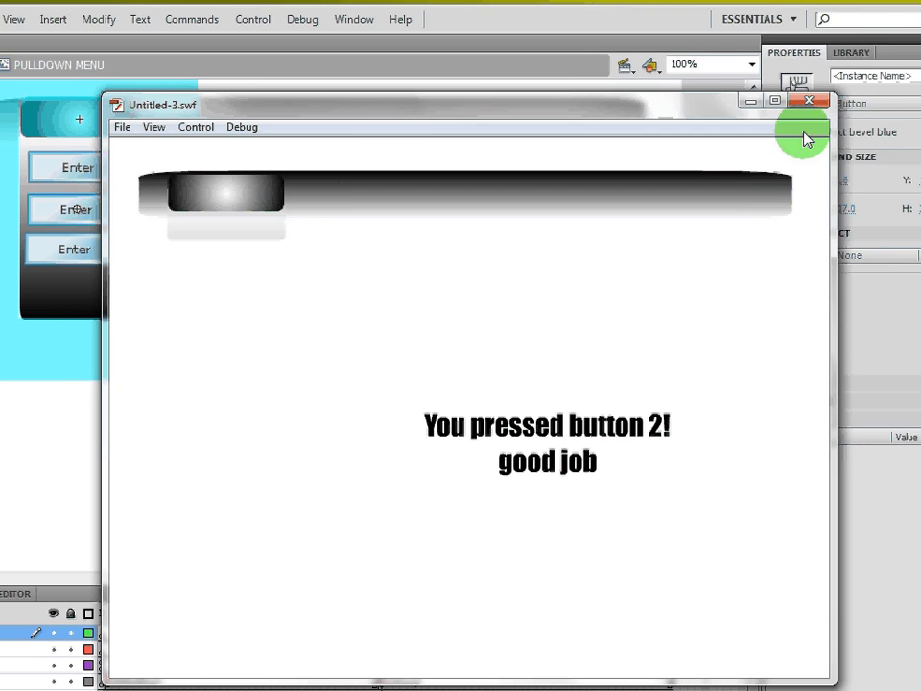
left_click(809, 100)
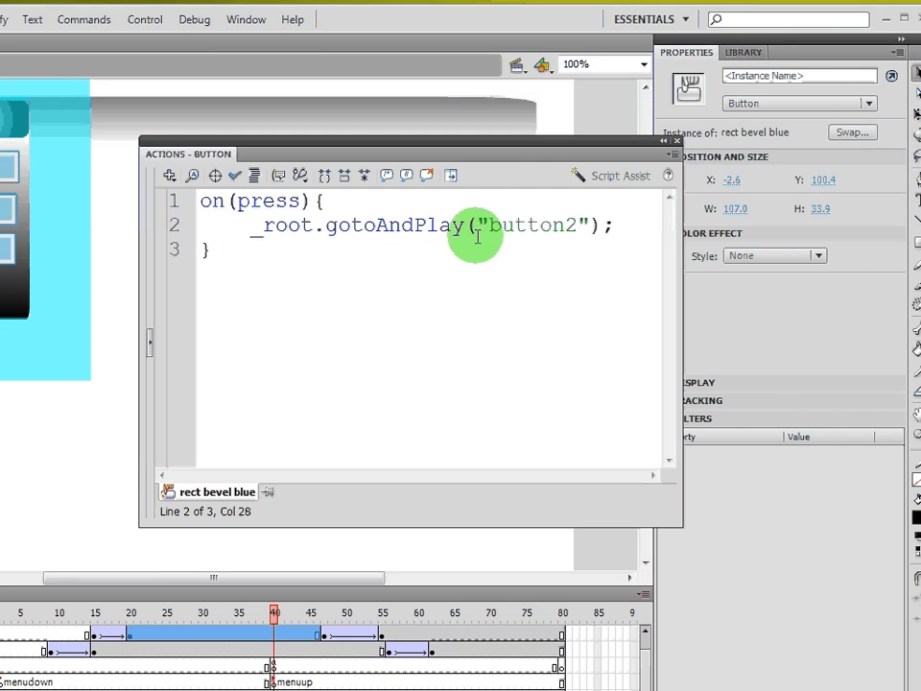
left_click(676, 141)
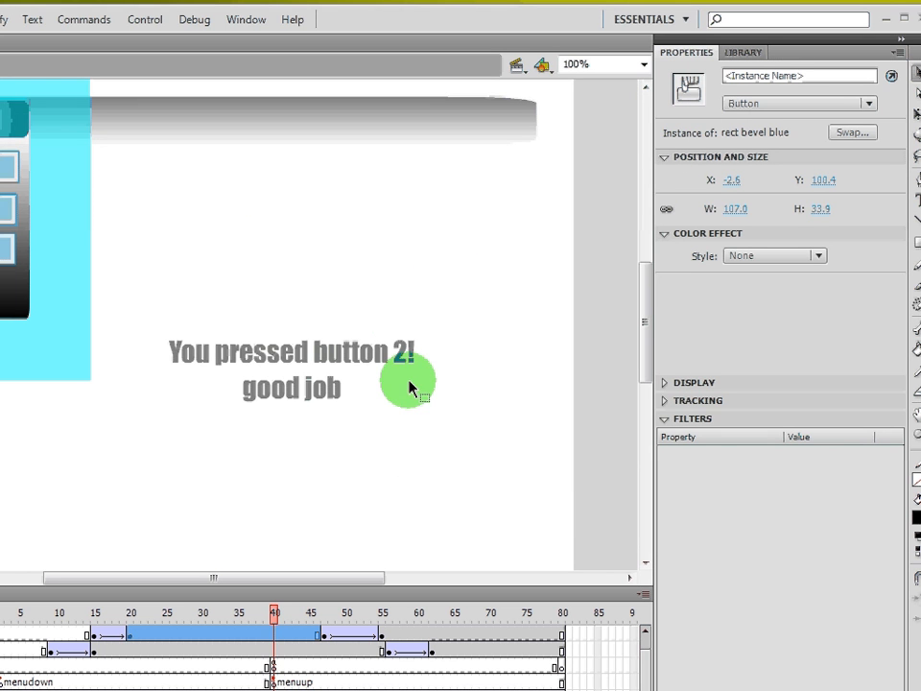